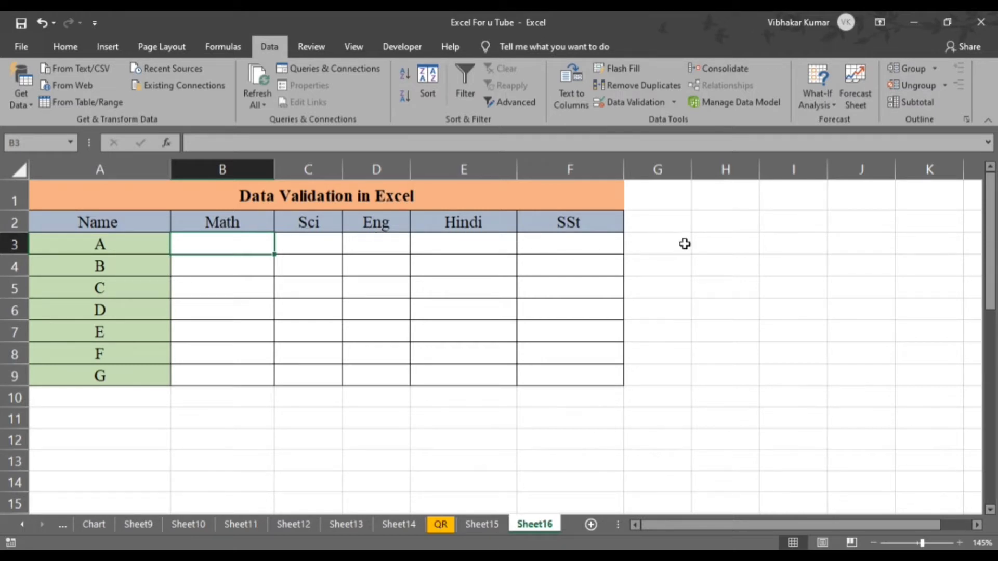
Step: Enter the sample value 120 in cell H3 and clear it
{"action": "left_click", "coordinate": [703, 240]}
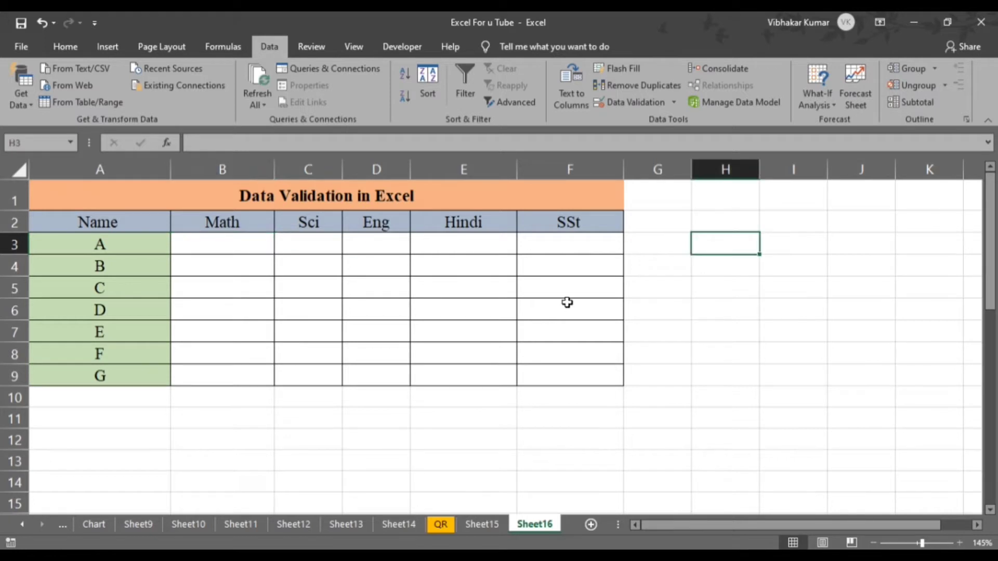
{"action": "type", "text": "12"}
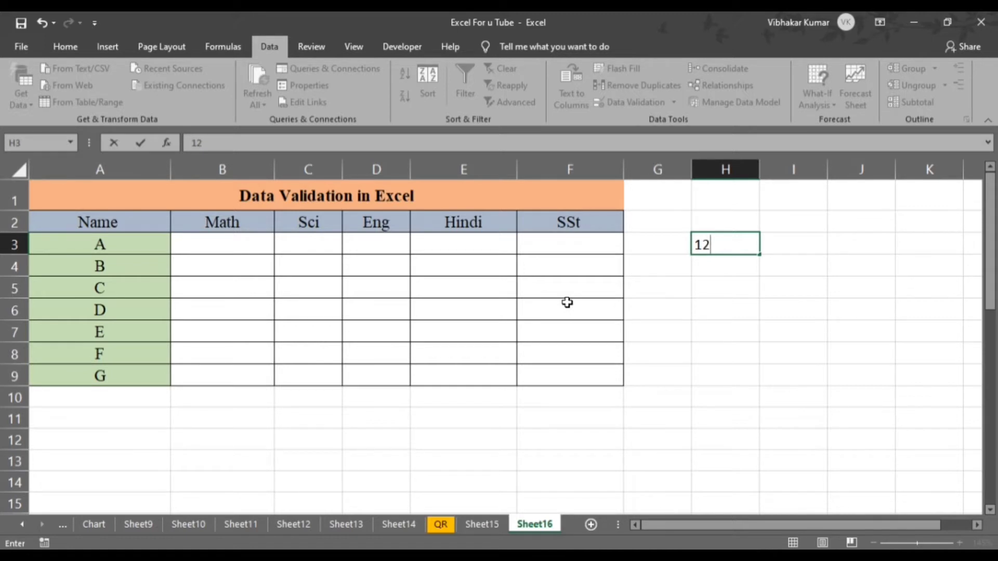
{"action": "type", "text": "0"}
{"action": "key", "text": "Return"}
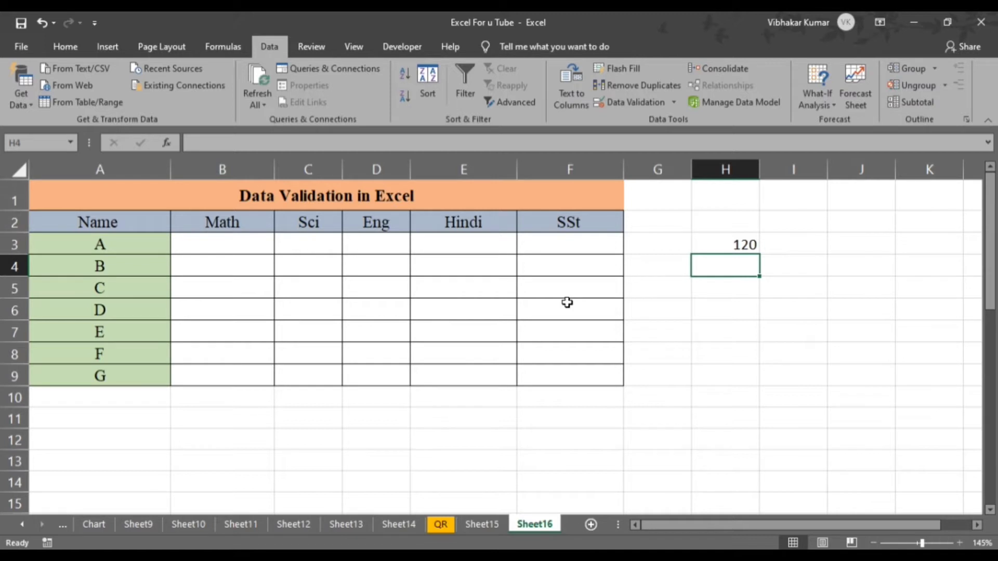
{"action": "key", "text": "Up"}
{"action": "key", "text": "Delete"}
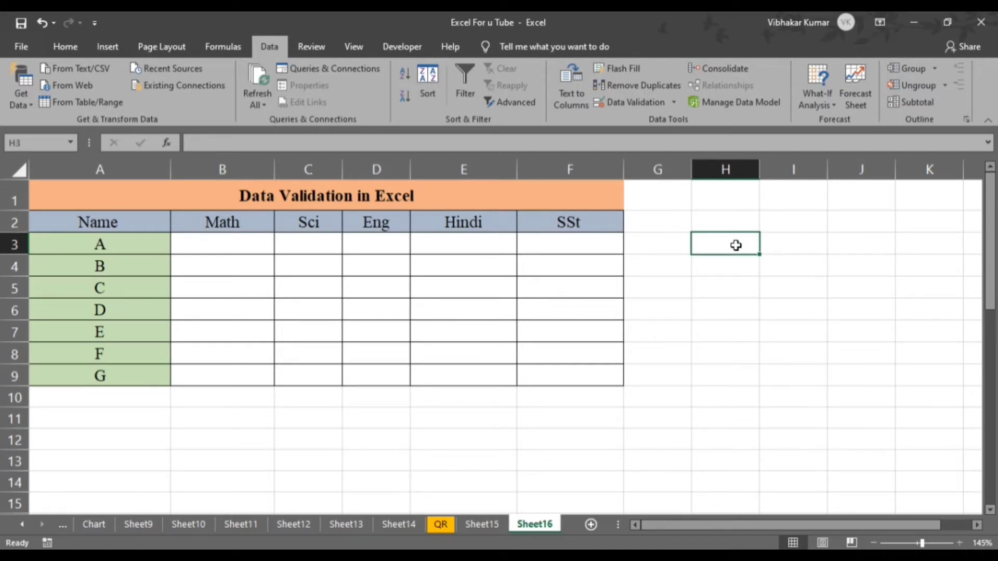
Step: Enter the sample limits 1 and 100 in cells H3 and H4, and clear both cells
{"action": "type", "text": "1"}
{"action": "key", "text": "Return"}
{"action": "type", "text": "1"}
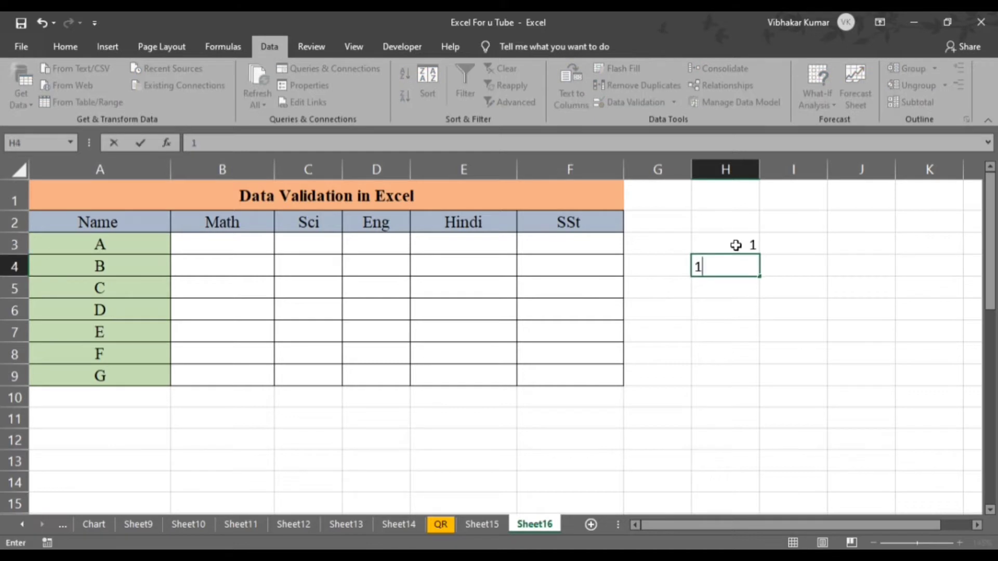
{"action": "type", "text": "00"}
{"action": "key", "text": "Return"}
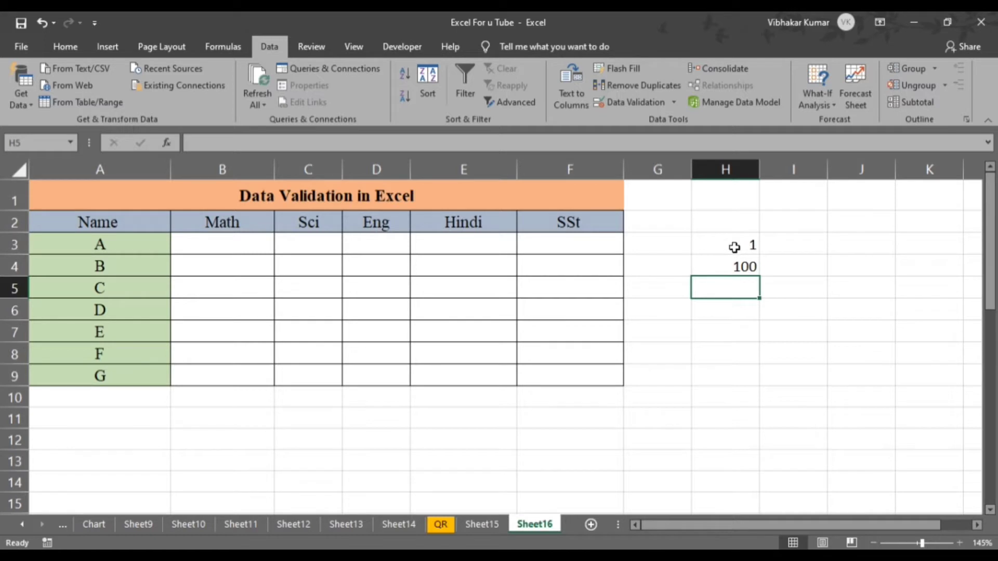
{"action": "left_click_drag", "start_coordinate": [734, 247], "coordinate": [740, 265]}
{"action": "key", "text": "Delete"}
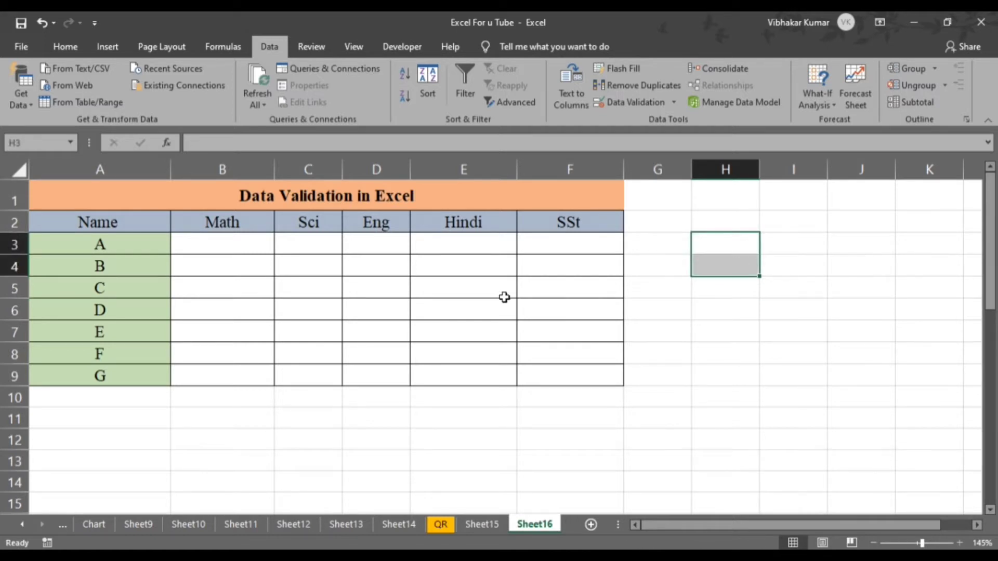
Step: Set up data validation on the marks range B3:F9 to allow only whole numbers between 1 and 100
{"action": "left_click", "coordinate": [205, 242]}
{"action": "left_click_drag", "start_coordinate": [204, 243], "coordinate": [557, 381]}
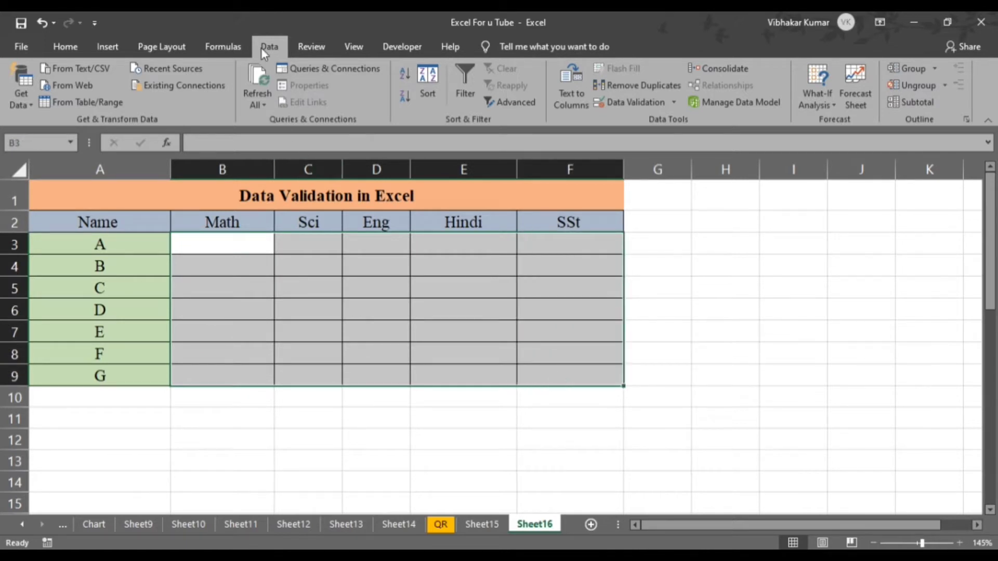
{"action": "left_click", "coordinate": [644, 101]}
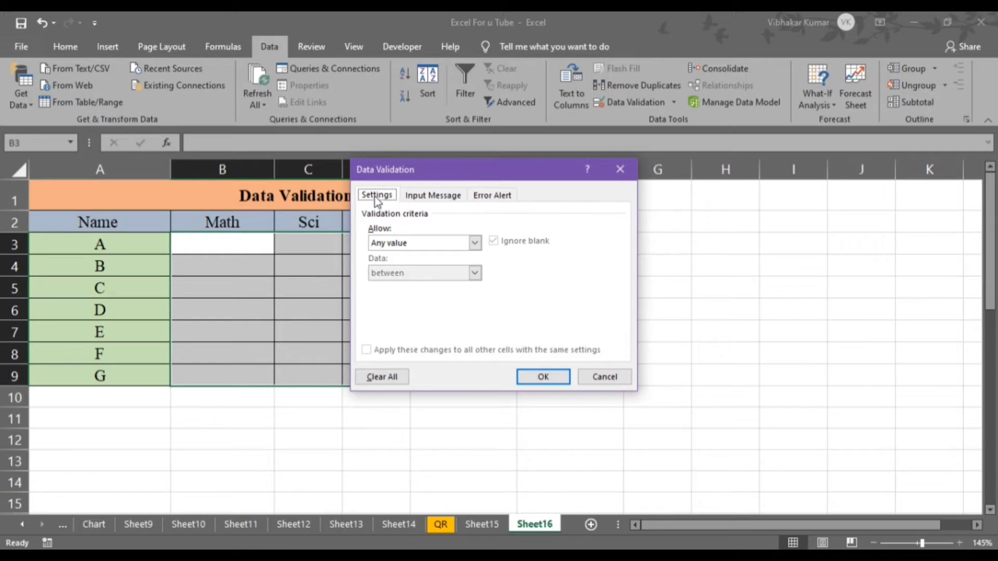
{"action": "left_click", "coordinate": [406, 244]}
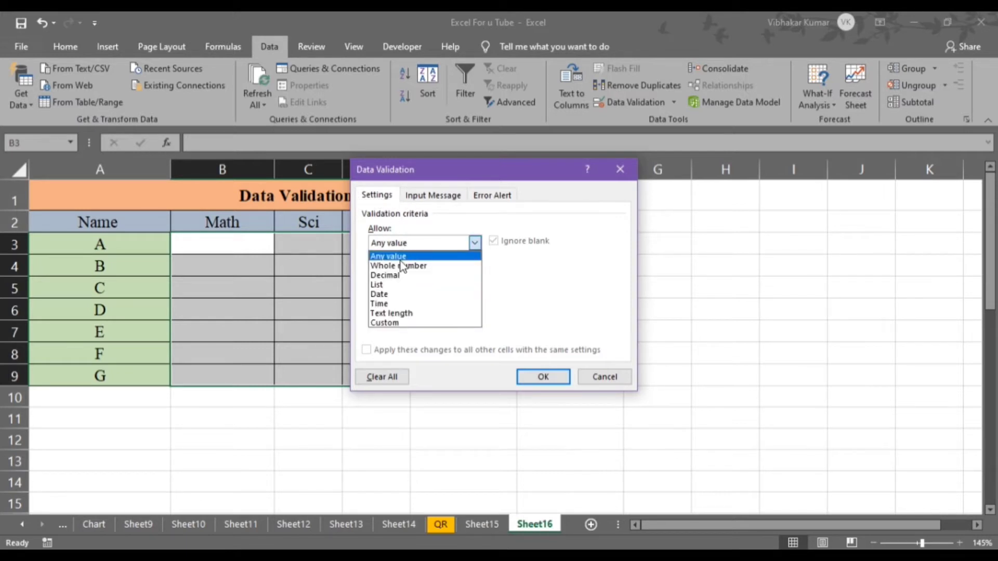
{"action": "left_click", "coordinate": [422, 265]}
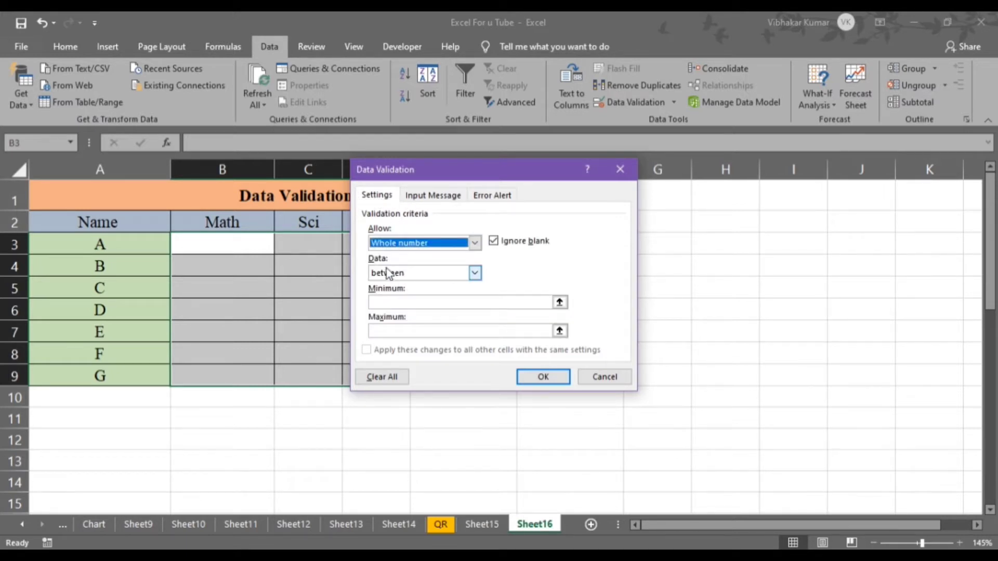
{"action": "left_click", "coordinate": [387, 302]}
{"action": "type", "text": "1"}
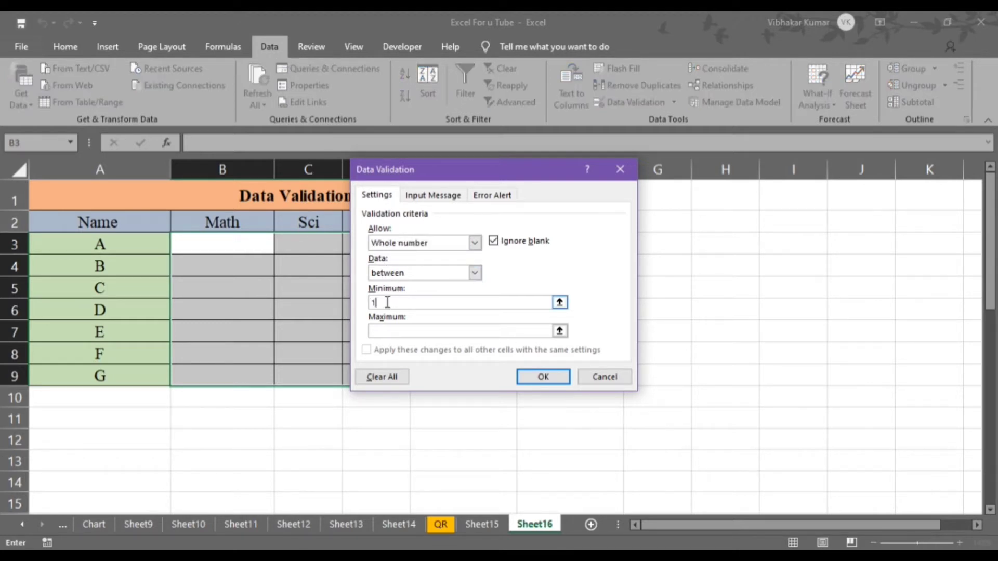
{"action": "key", "text": "Tab"}
{"action": "type", "text": "100"}
Step: Give the validation a Stop error alert titled "Wrong Entry" with the message "Type between 1 to 100", and apply the rule
{"action": "left_click", "coordinate": [423, 197]}
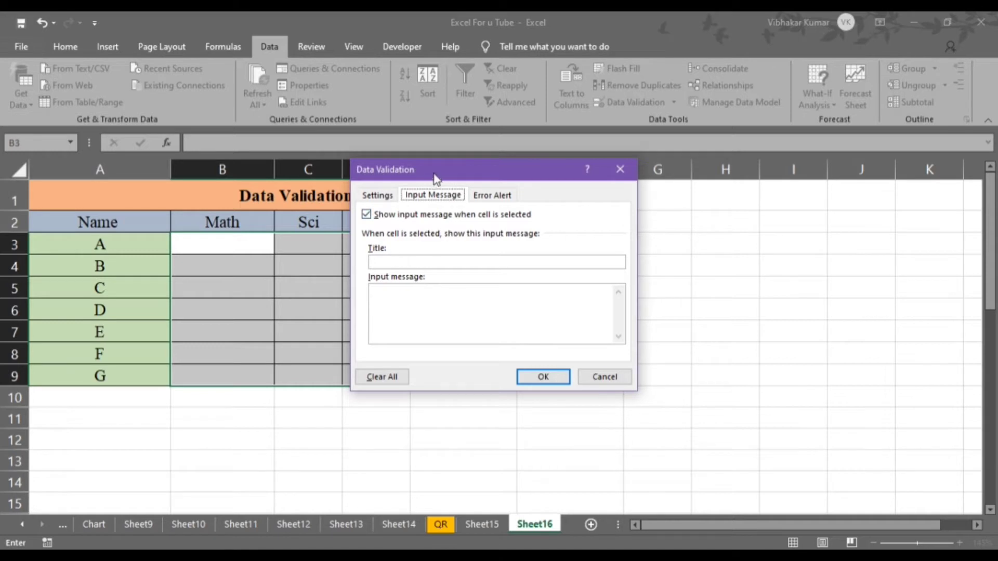
{"action": "left_click_drag", "start_coordinate": [432, 174], "coordinate": [564, 180]}
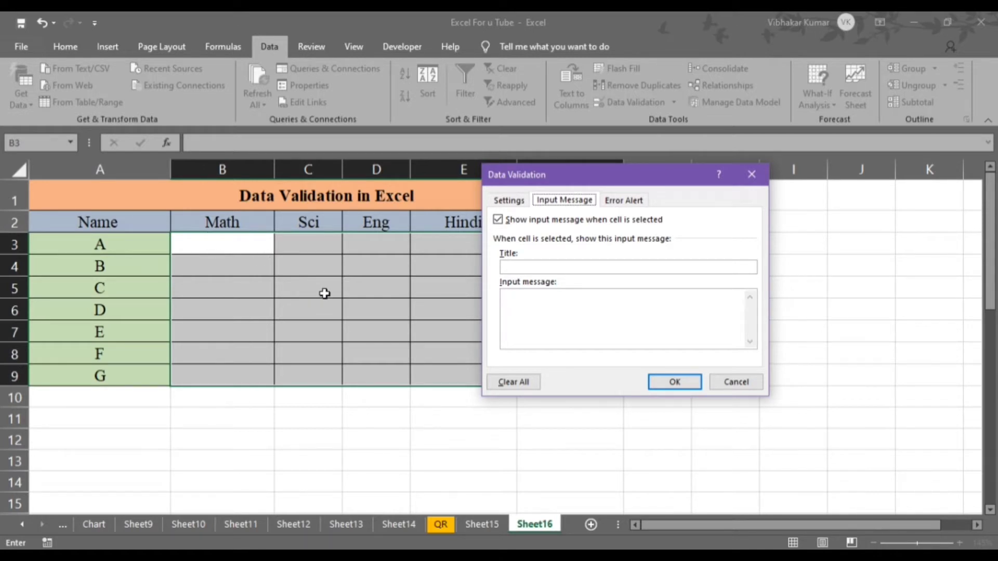
{"action": "left_click", "coordinate": [613, 201]}
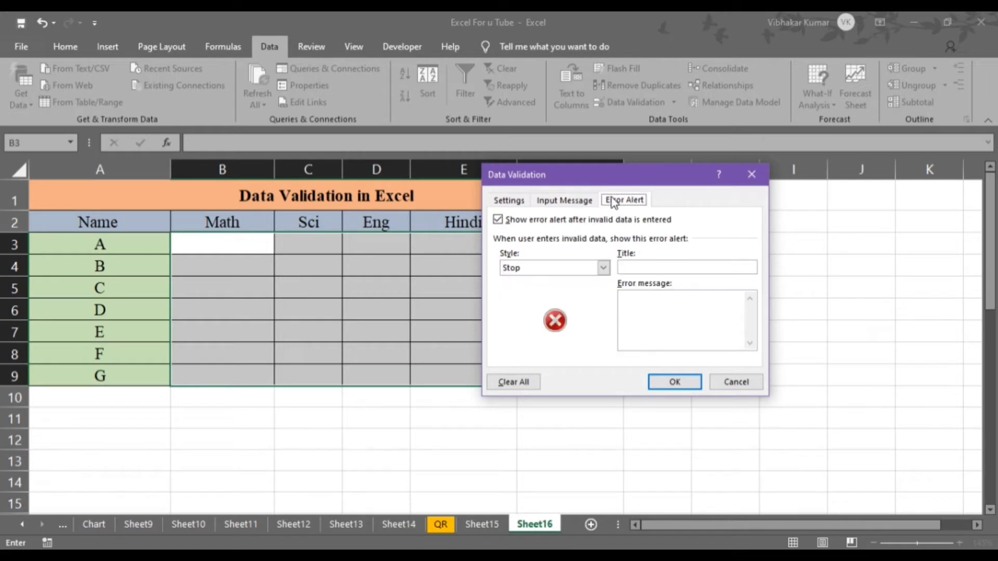
{"action": "left_click", "coordinate": [632, 268]}
{"action": "type", "text": "Er"}
{"action": "key", "text": "BackSpace"}
{"action": "key", "text": "BackSpace"}
{"action": "type", "text": "Wrong "}
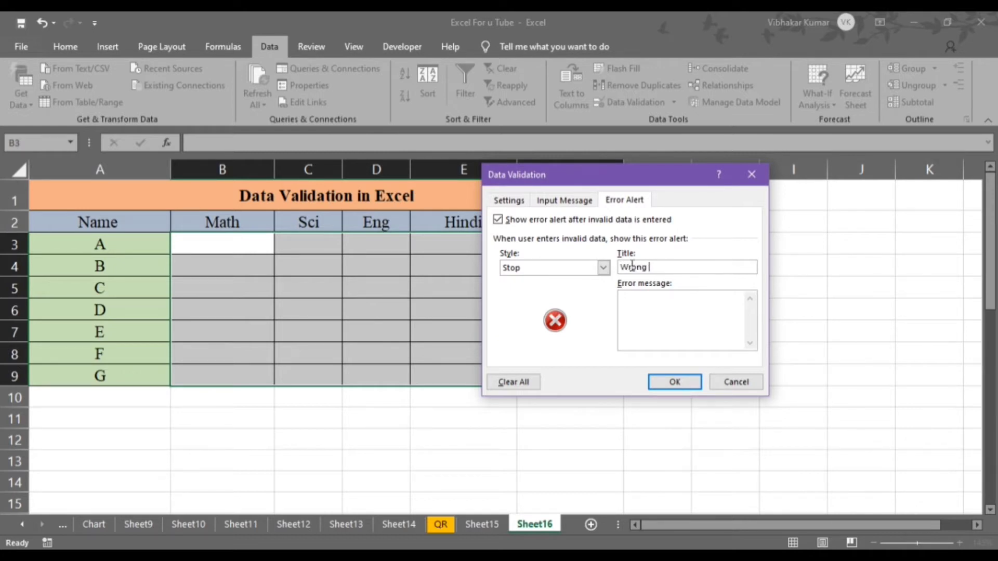
{"action": "type", "text": "Entry"}
{"action": "left_click", "coordinate": [642, 300]}
{"action": "type", "text": "Type T"}
{"action": "key", "text": "BackSpace"}
{"action": "type", "text": "between 1 to 100"}
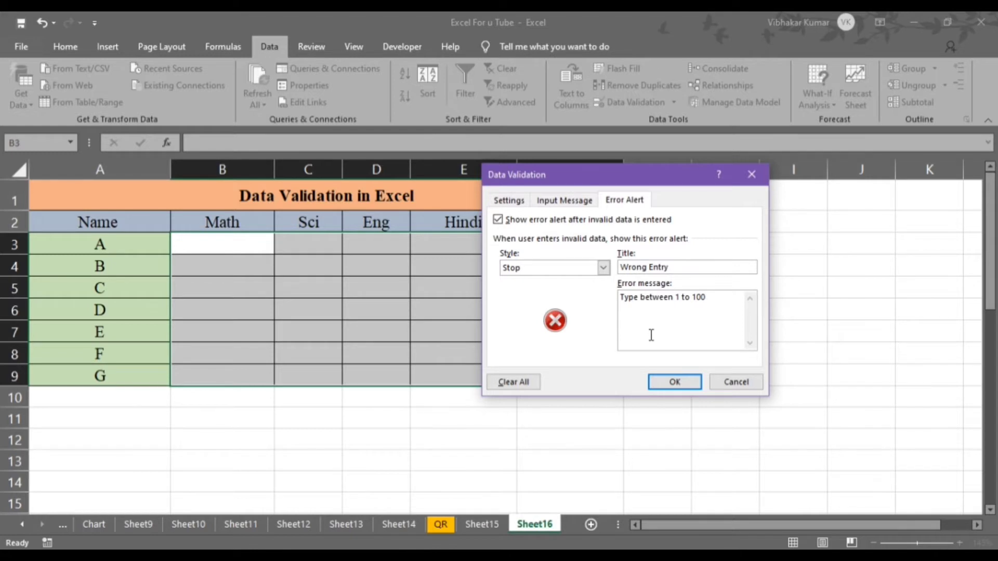
{"action": "left_click", "coordinate": [674, 382]}
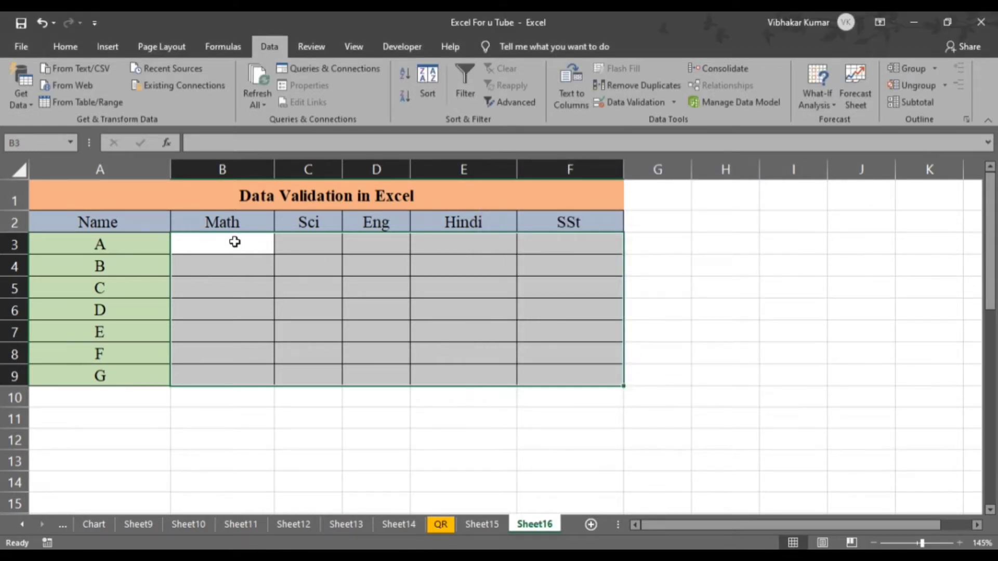
Step: Enter the Math marks 1, 2, 50 and 100 for students A to D
{"action": "left_click", "coordinate": [234, 242]}
{"action": "type", "text": "1"}
{"action": "key", "text": "Return"}
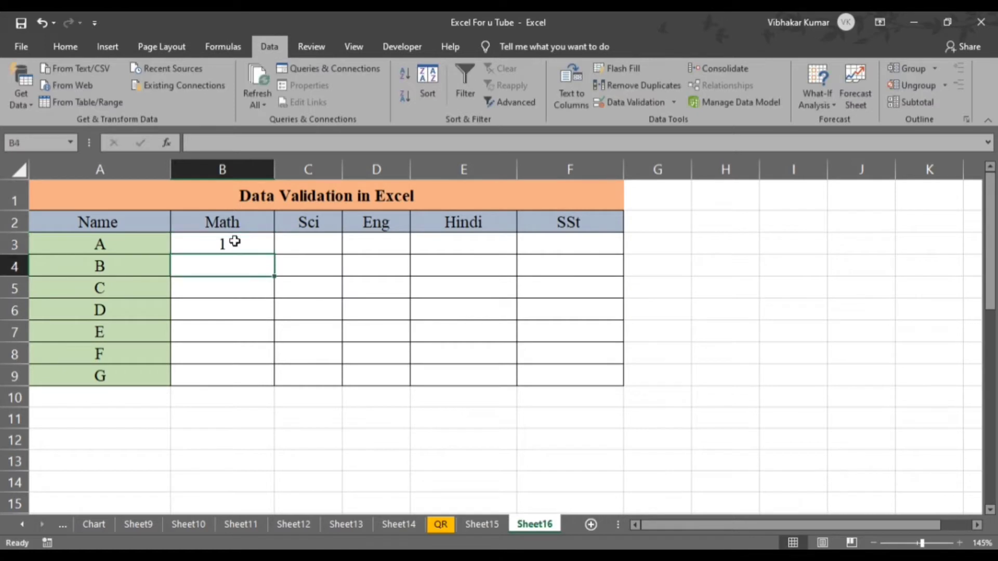
{"action": "type", "text": "2"}
{"action": "key", "text": "Return"}
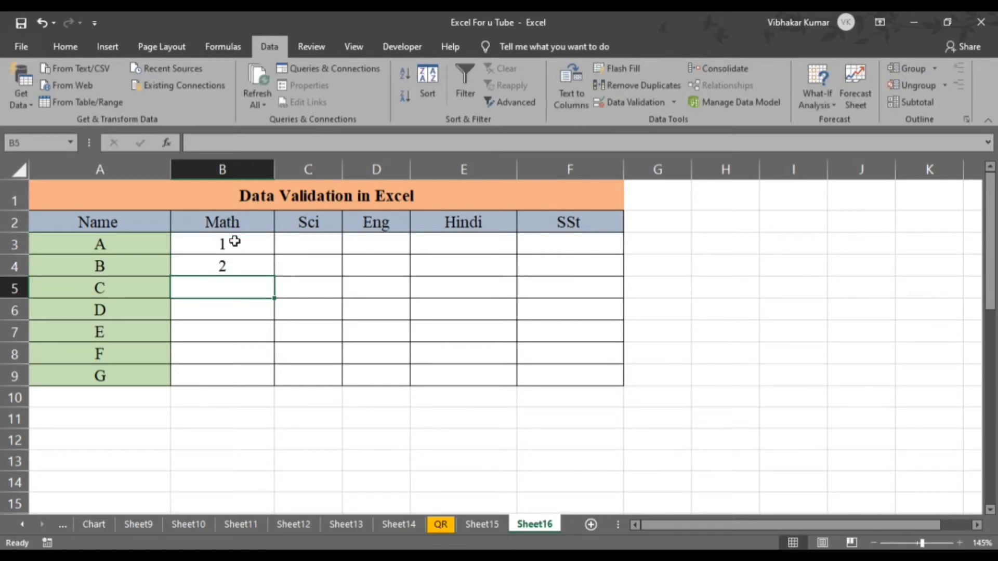
{"action": "type", "text": "50"}
{"action": "key", "text": "Return"}
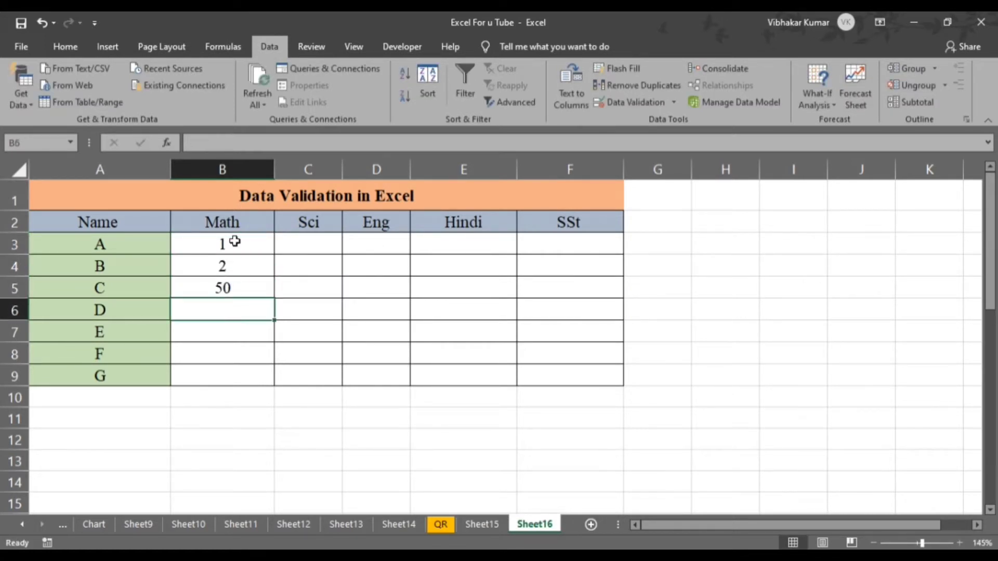
{"action": "type", "text": "100"}
{"action": "key", "text": "Return"}
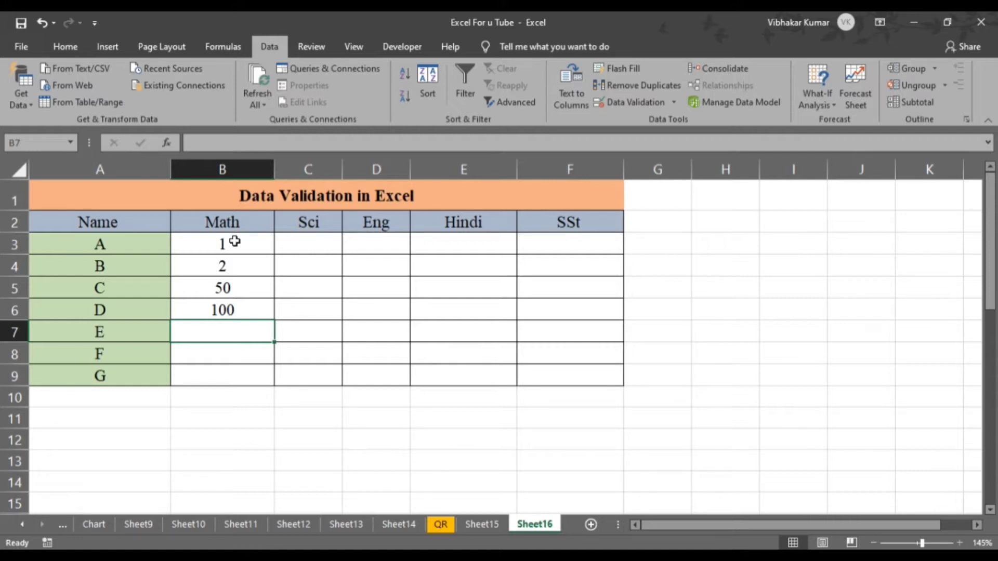
Step: Test the validation by trying to enter 1000 as student E's Math mark
{"action": "type", "text": "100"}
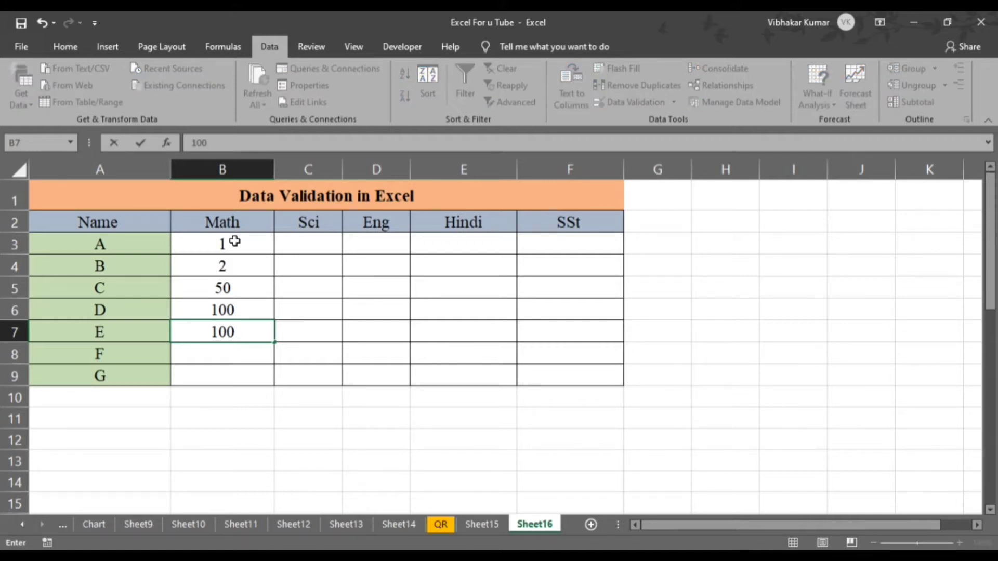
{"action": "type", "text": "0"}
{"action": "key", "text": "Return"}
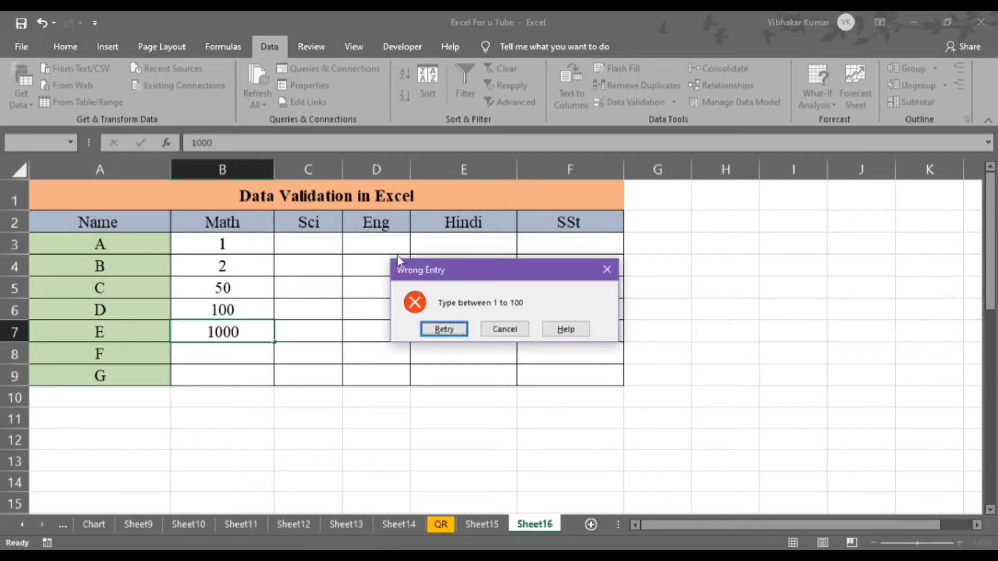
{"action": "left_click_drag", "start_coordinate": [447, 273], "coordinate": [405, 269]}
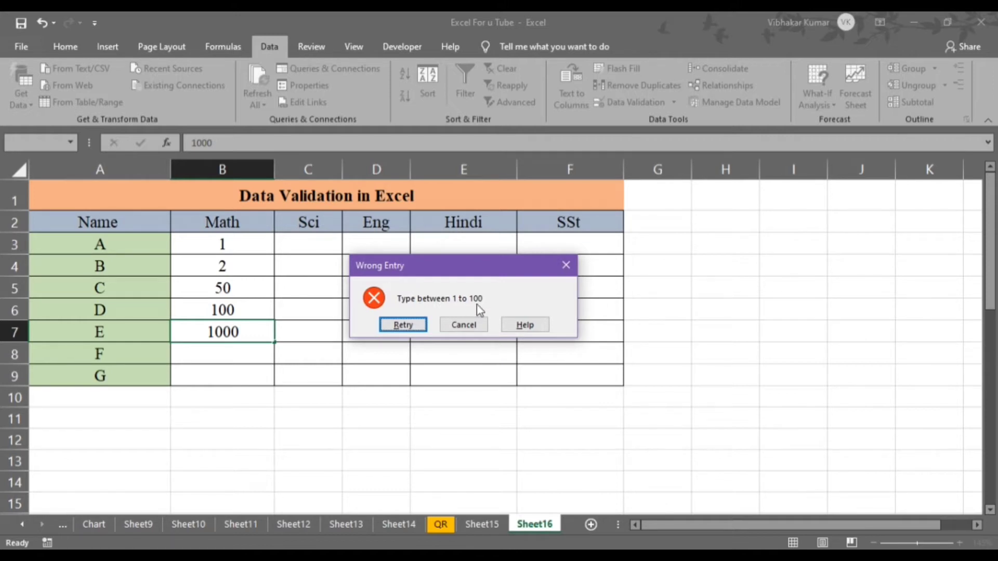
{"action": "left_click_drag", "start_coordinate": [477, 267], "coordinate": [497, 239]}
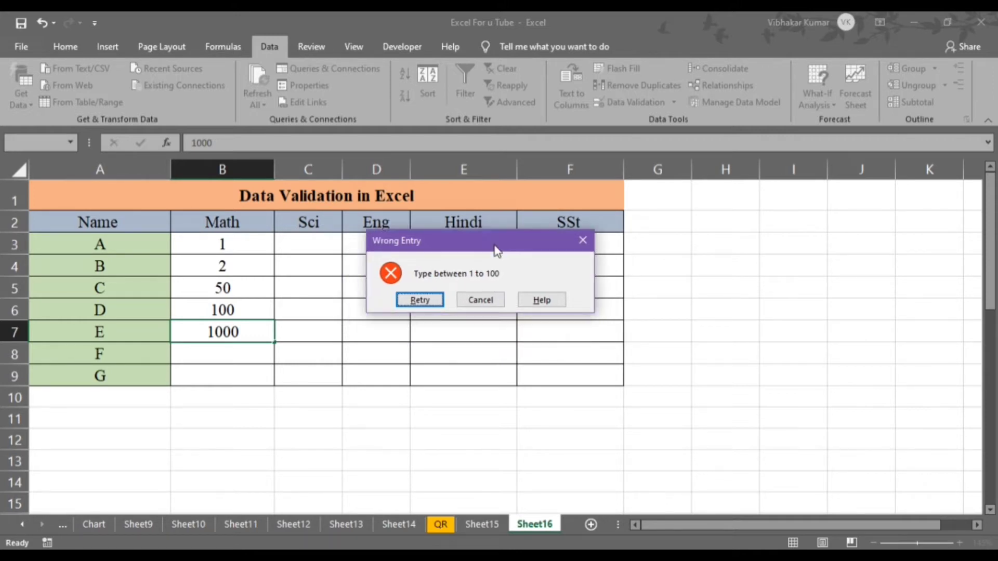
Step: Retry the rejected entry and set student E's Math mark to 100
{"action": "left_click", "coordinate": [423, 296]}
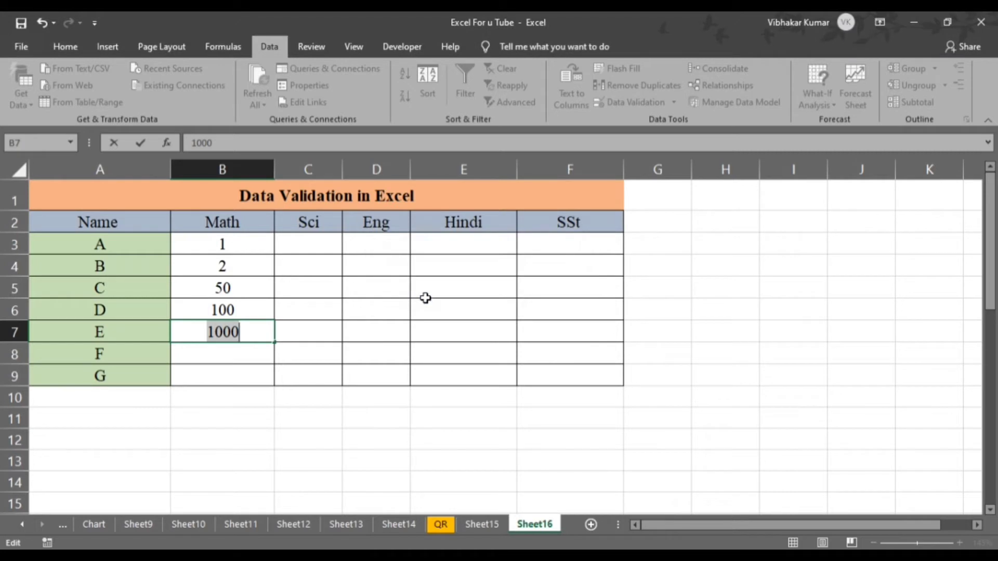
{"action": "left_click", "coordinate": [255, 331]}
{"action": "key", "text": "BackSpace"}
{"action": "key", "text": "Return"}
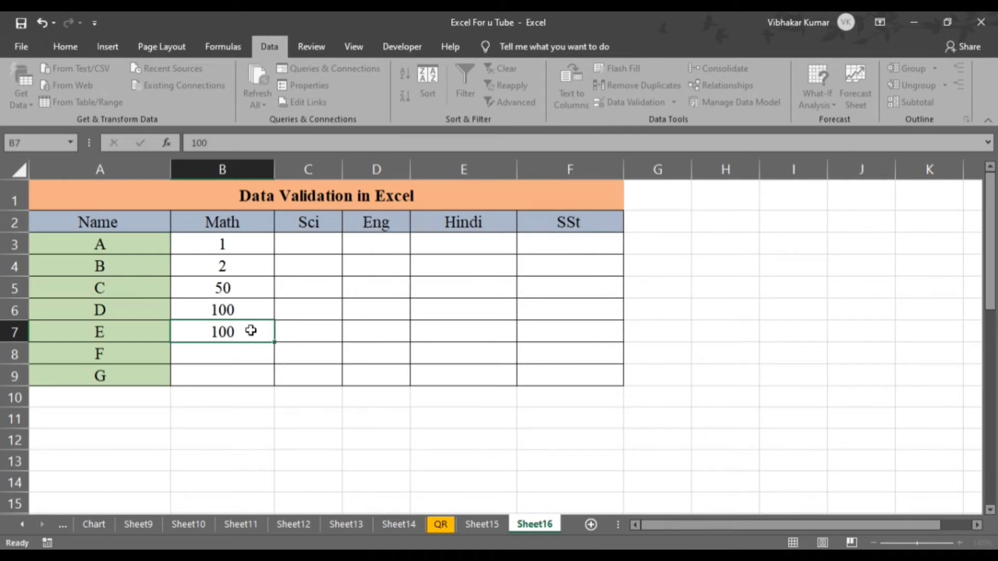
Step: Try to enter 555 as student C's Sci mark and cancel the entry
{"action": "left_click", "coordinate": [301, 285]}
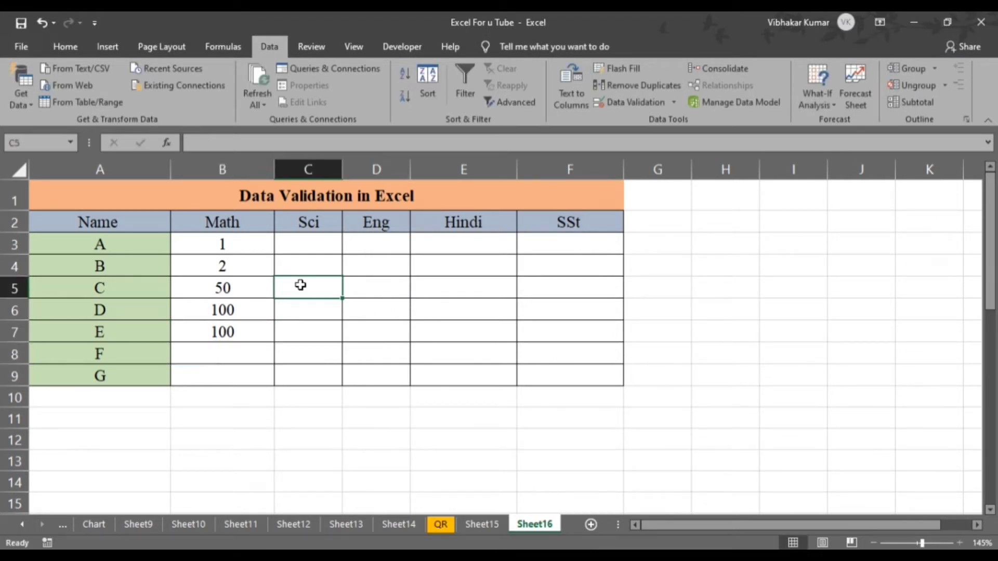
{"action": "type", "text": "555"}
{"action": "left_click", "coordinate": [300, 284]}
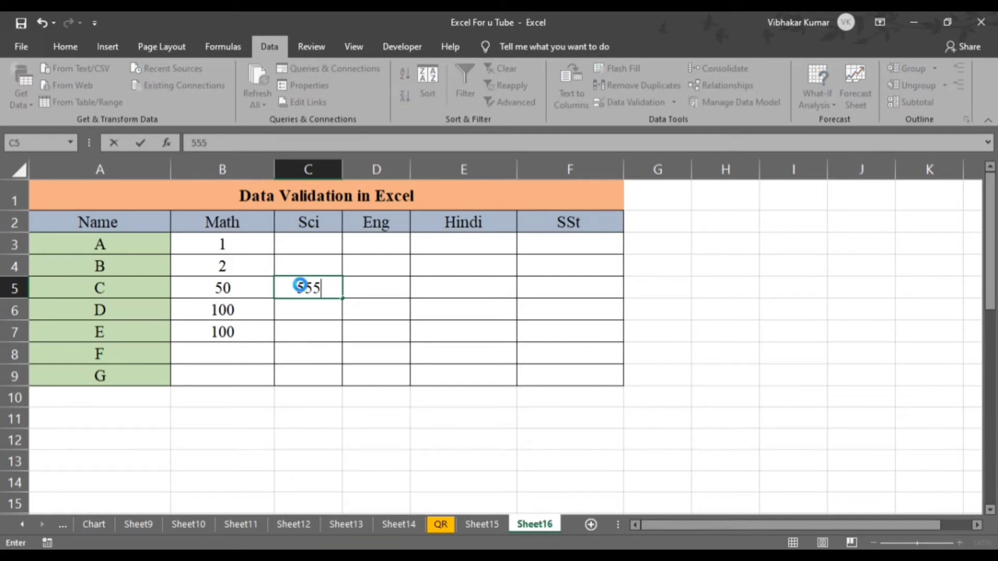
{"action": "key", "text": "Return"}
{"action": "left_click", "coordinate": [502, 328]}
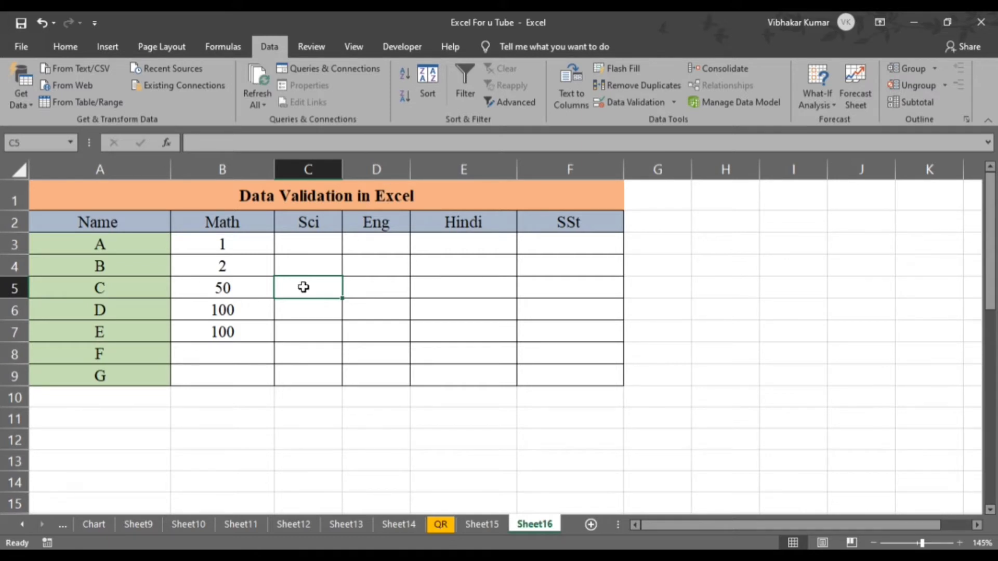
Step: Try 650 as student C's Sci mark, and retry the entry with 65
{"action": "type", "text": "650"}
{"action": "key", "text": "Return"}
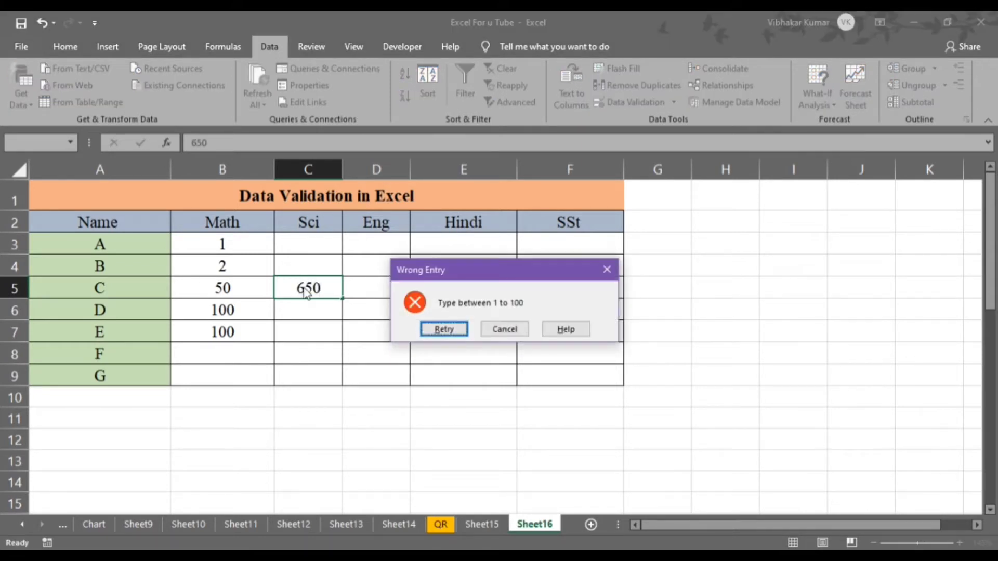
{"action": "key", "text": "Return"}
{"action": "type", "text": "55"}
{"action": "key", "text": "Return"}
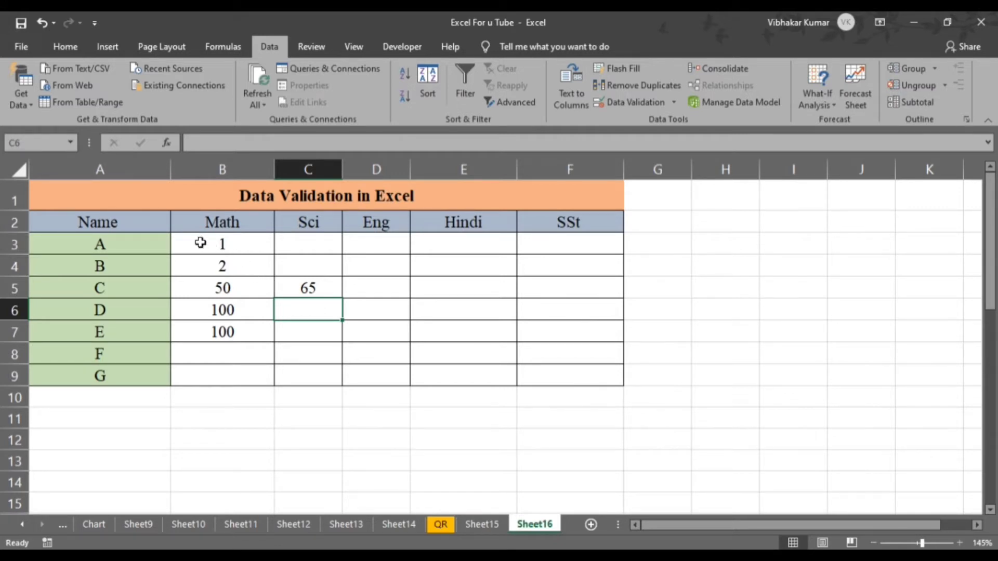
Step: Clear all data validation settings from the marks range B3:F9
{"action": "left_click_drag", "start_coordinate": [201, 243], "coordinate": [611, 380]}
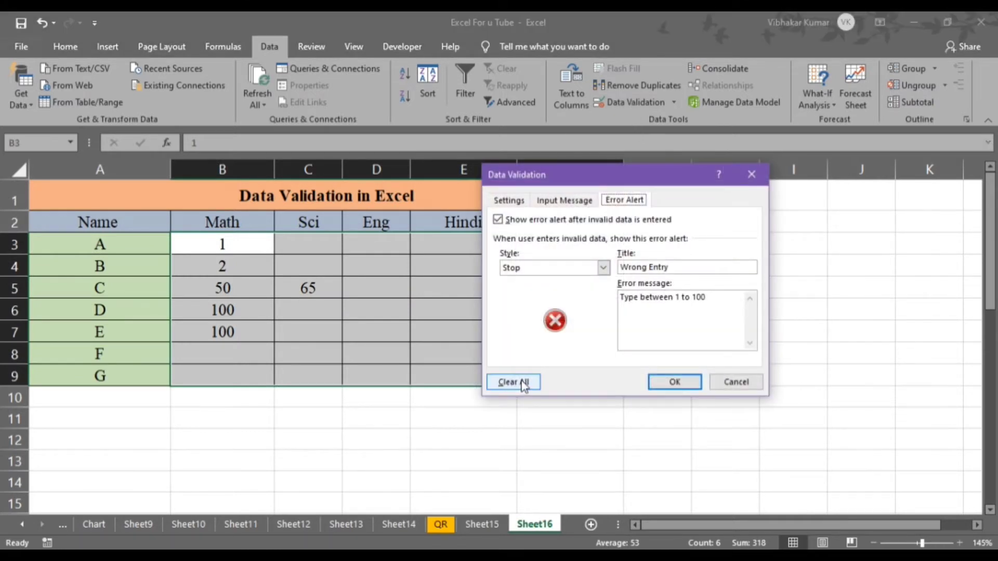
{"action": "left_click", "coordinate": [523, 386]}
{"action": "left_click", "coordinate": [689, 389]}
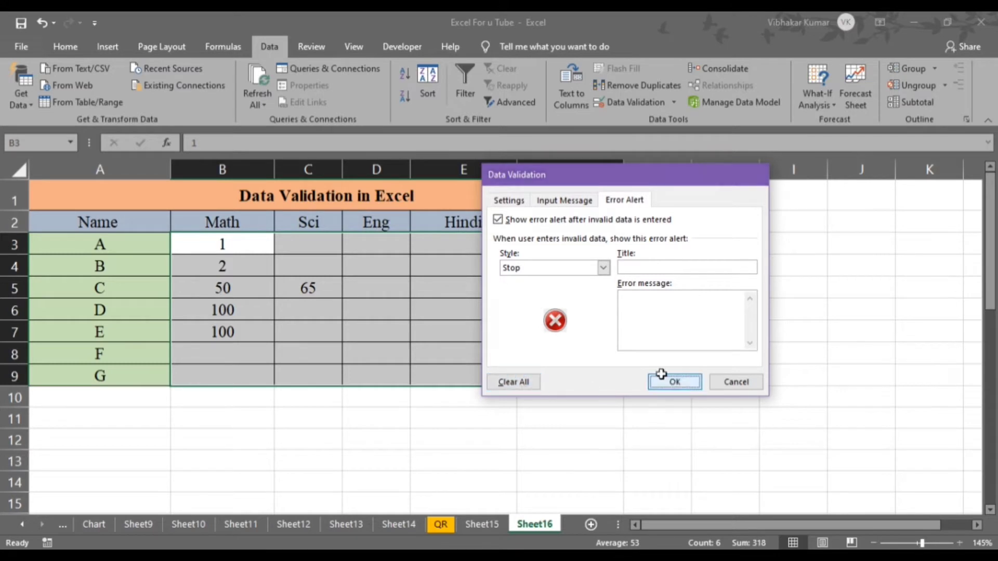
Step: Enter 5555 as student B's Eng mark to test the cleared validation
{"action": "left_click", "coordinate": [373, 267]}
{"action": "type", "text": "5555"}
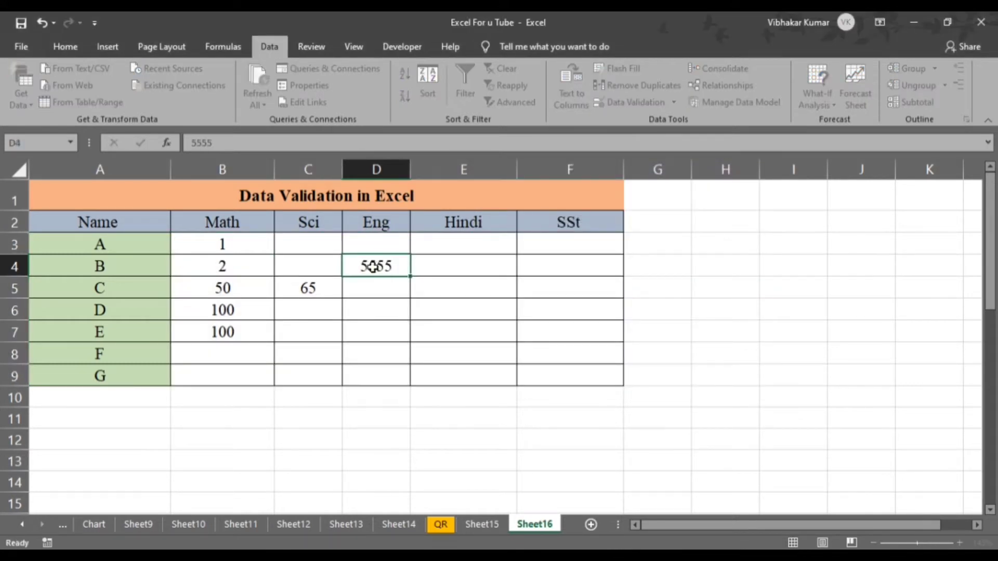
{"action": "key", "text": "Return"}
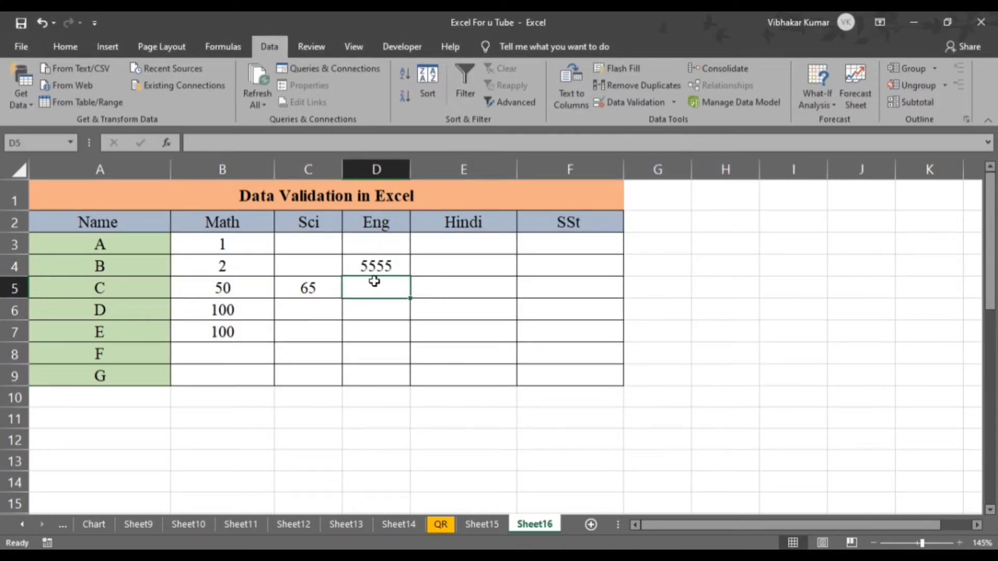
Step: Change student B's Eng mark in D4 to 55 and leave D5 empty
{"action": "left_click", "coordinate": [387, 267]}
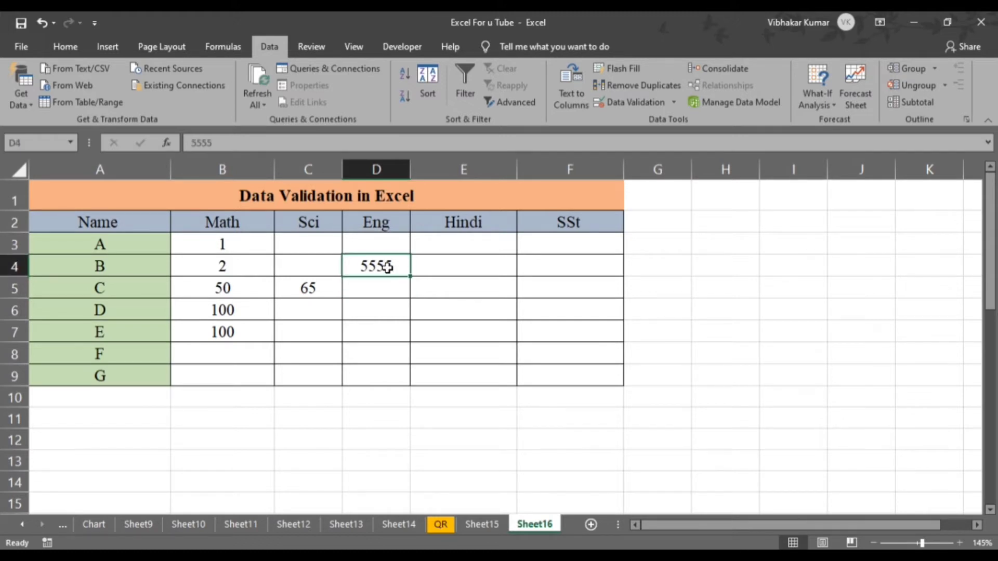
{"action": "type", "text": "55"}
{"action": "key", "text": "Return"}
{"action": "type", "text": "."}
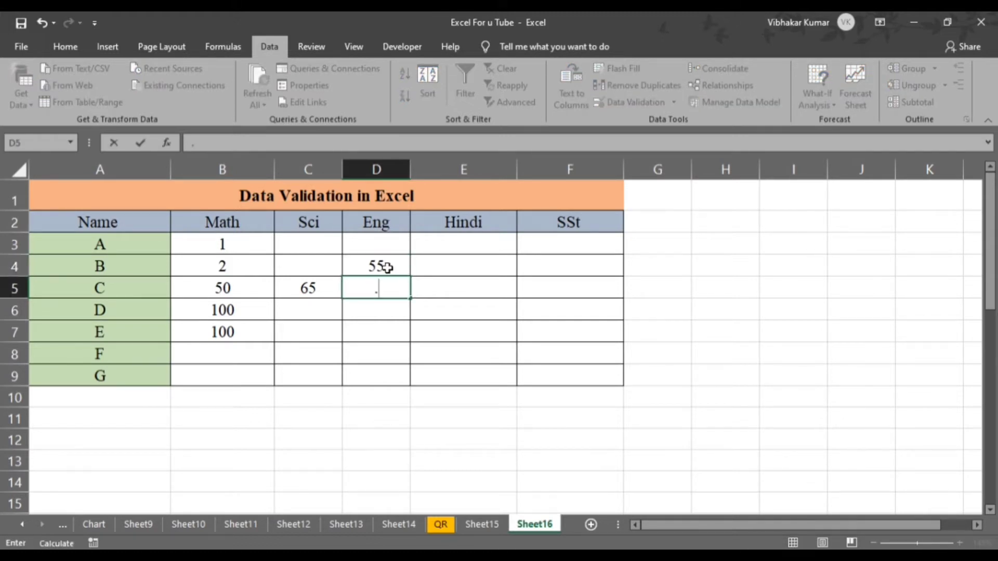
{"action": "key", "text": "BackSpace"}
{"action": "key", "text": "Return"}
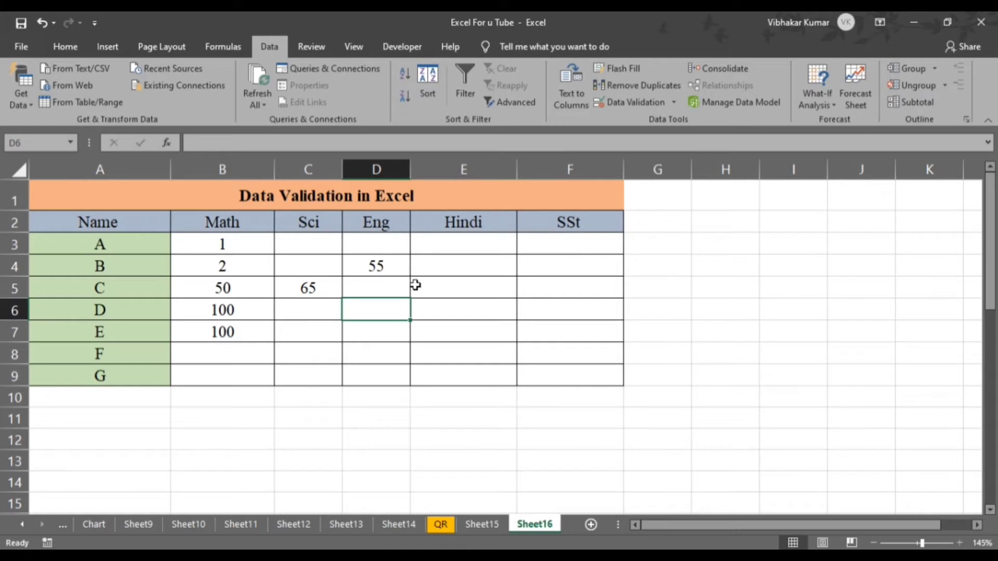
Step: Widen columns E and B so the name-length and DOB table headings fit within their cells
{"action": "scroll", "coordinate": [428, 318], "scroll_direction": "down", "scroll_amount": 5}
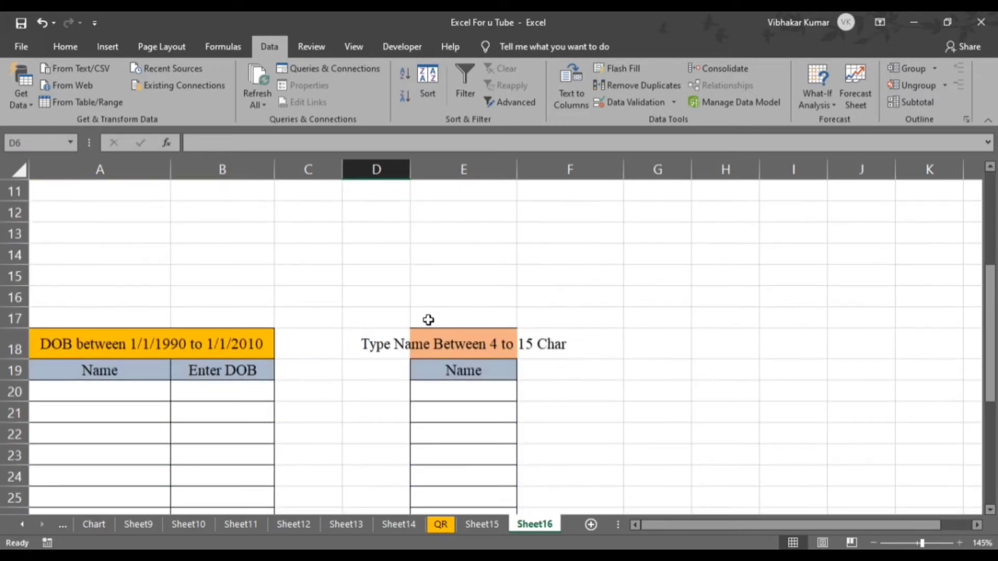
{"action": "left_click_drag", "start_coordinate": [517, 169], "coordinate": [633, 170]}
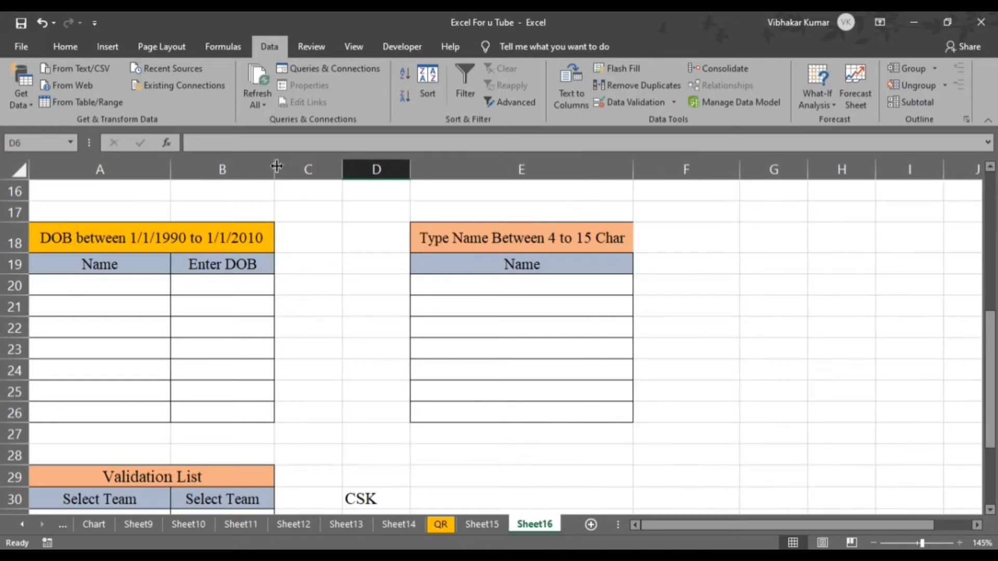
{"action": "left_click_drag", "start_coordinate": [275, 170], "coordinate": [307, 169]}
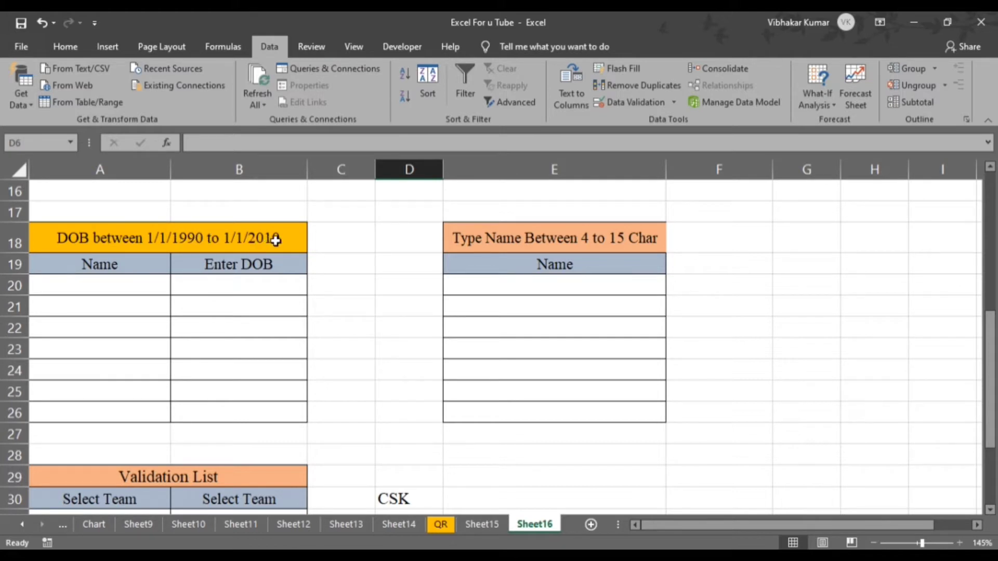
Step: Fill the DOB table's Name column A20:A26 with the alternating entries A and b
{"action": "left_click", "coordinate": [120, 286]}
{"action": "type", "text": "A"}
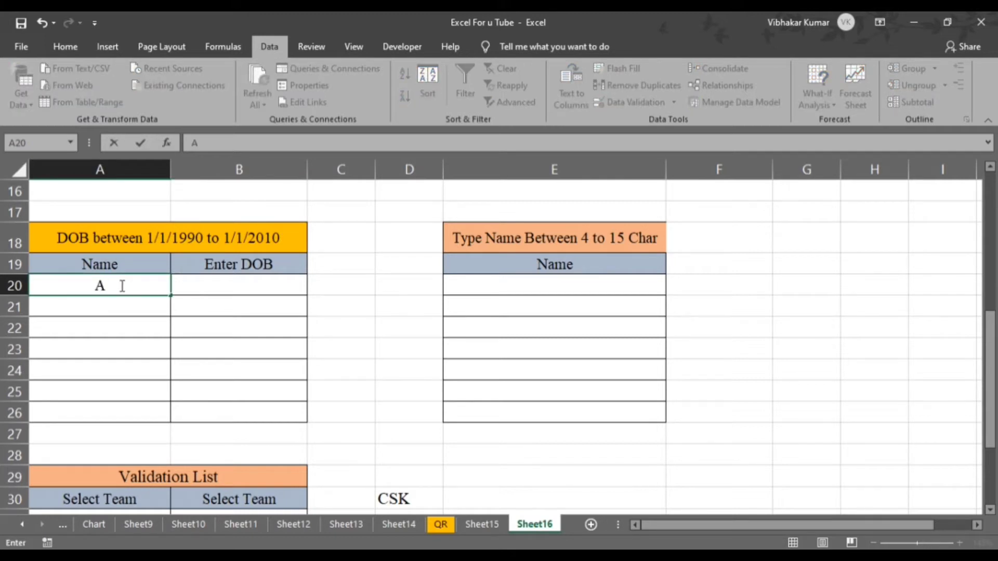
{"action": "key", "text": "Return"}
{"action": "type", "text": "b"}
{"action": "key", "text": "Return"}
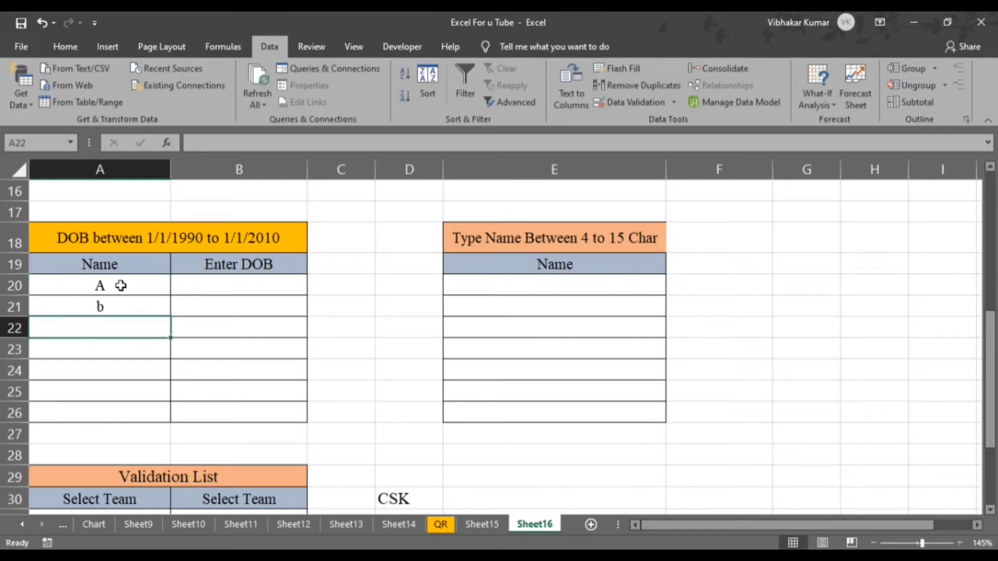
{"action": "left_click_drag", "start_coordinate": [120, 285], "coordinate": [174, 423]}
Step: Set data validation on B20:B26 to allow only dates between 1/1/1990 and 1/1/2010
{"action": "left_click", "coordinate": [237, 286]}
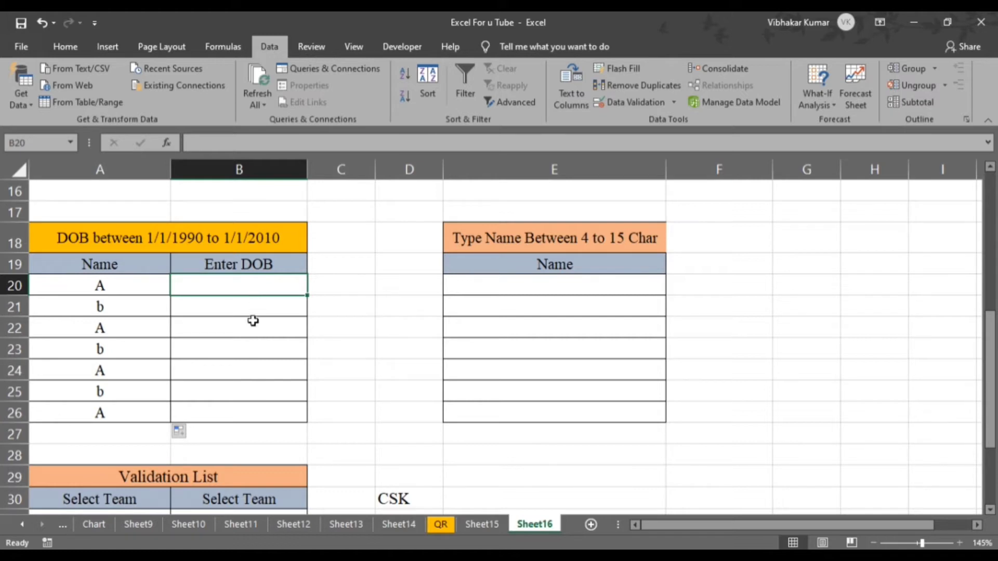
{"action": "left_click_drag", "start_coordinate": [262, 288], "coordinate": [267, 412]}
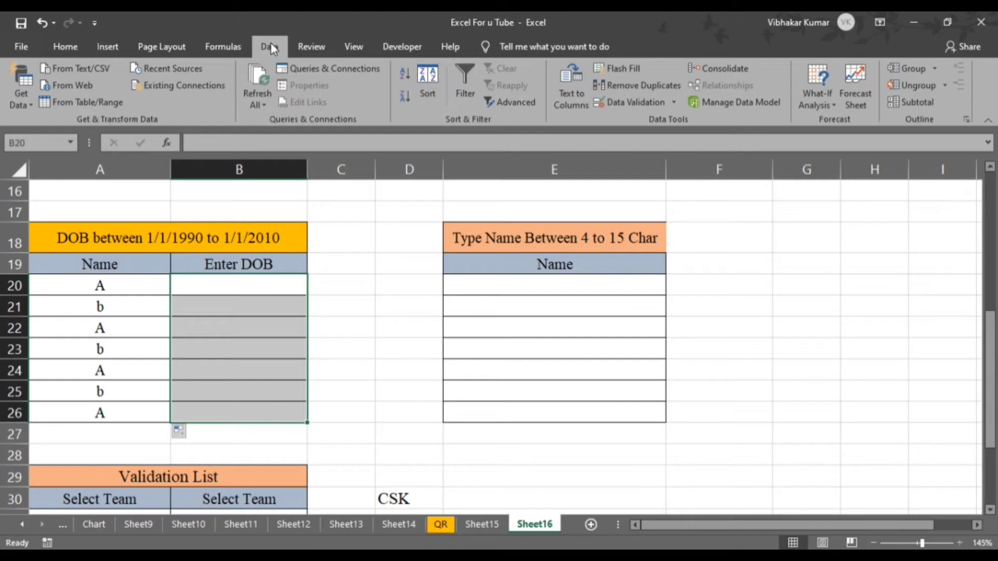
{"action": "left_click", "coordinate": [674, 101]}
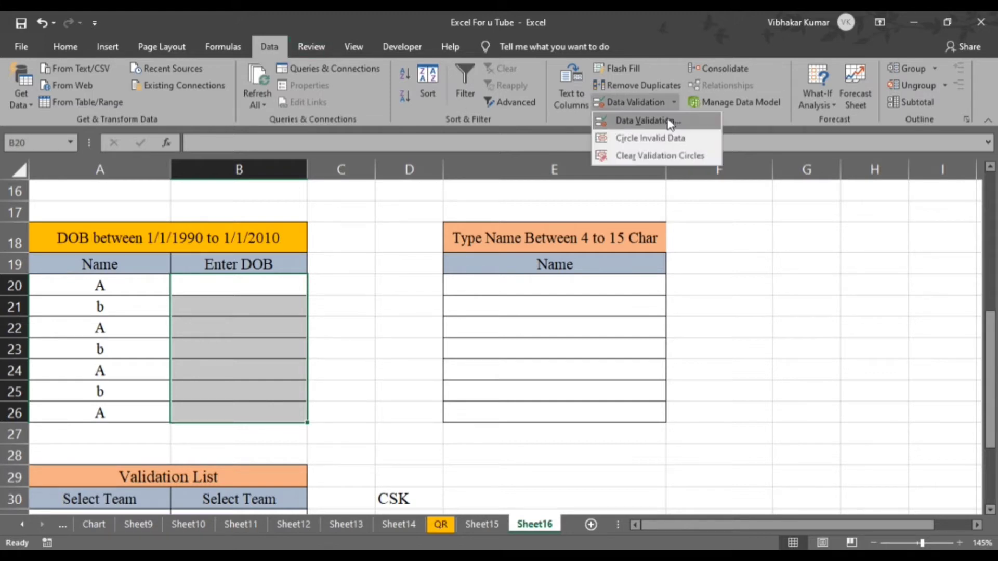
{"action": "left_click", "coordinate": [653, 122]}
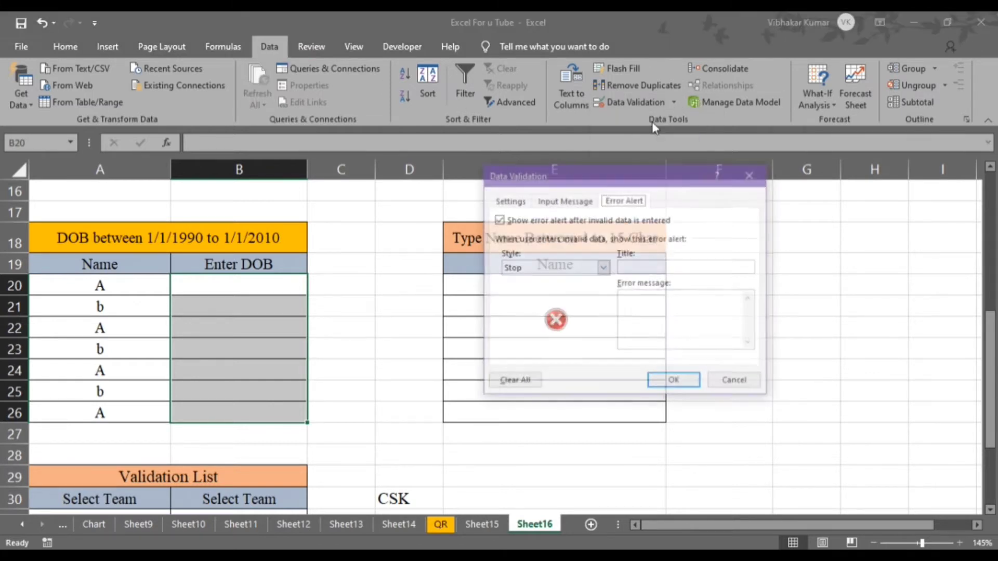
{"action": "left_click", "coordinate": [510, 201]}
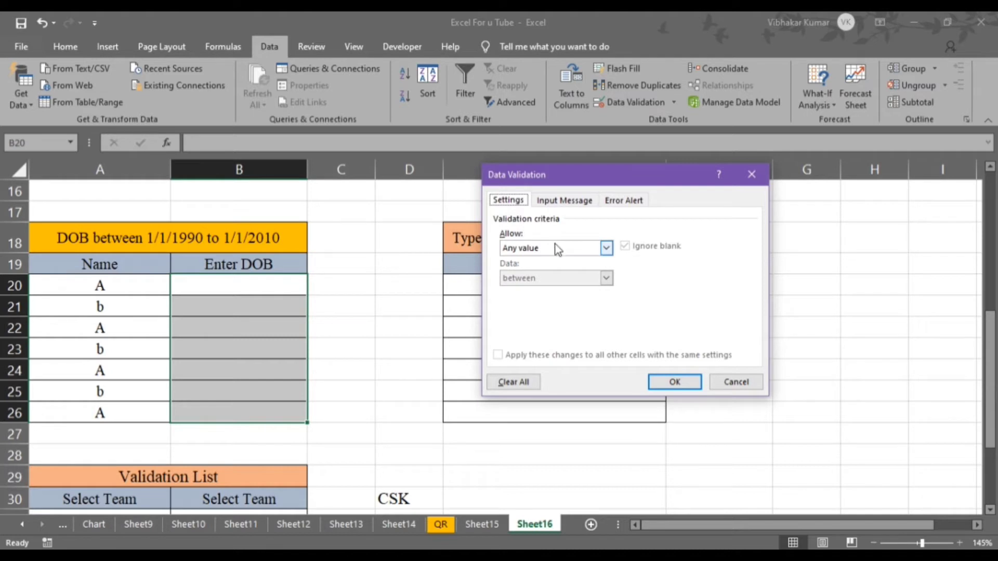
{"action": "left_click", "coordinate": [607, 248]}
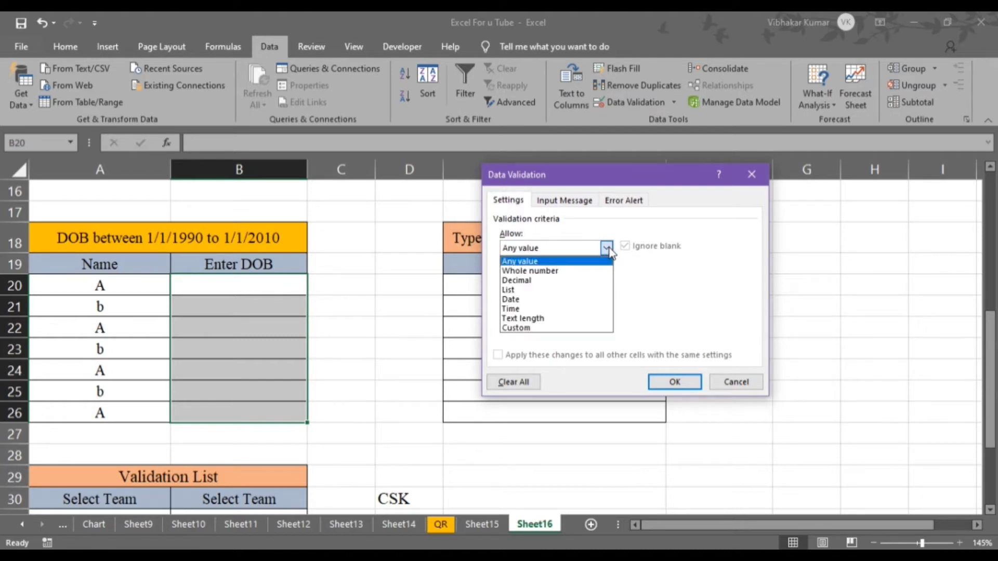
{"action": "left_click", "coordinate": [525, 301]}
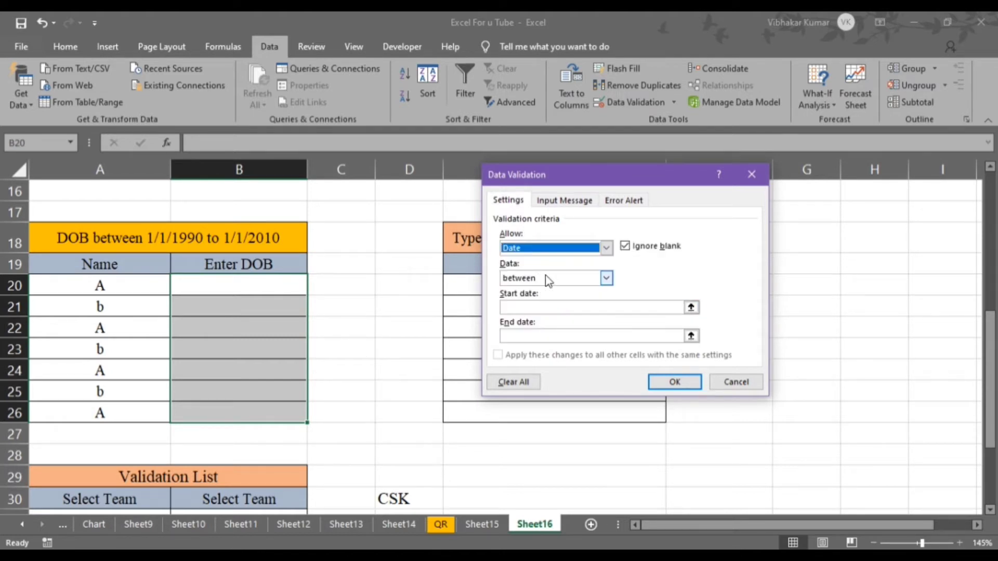
{"action": "left_click", "coordinate": [527, 306]}
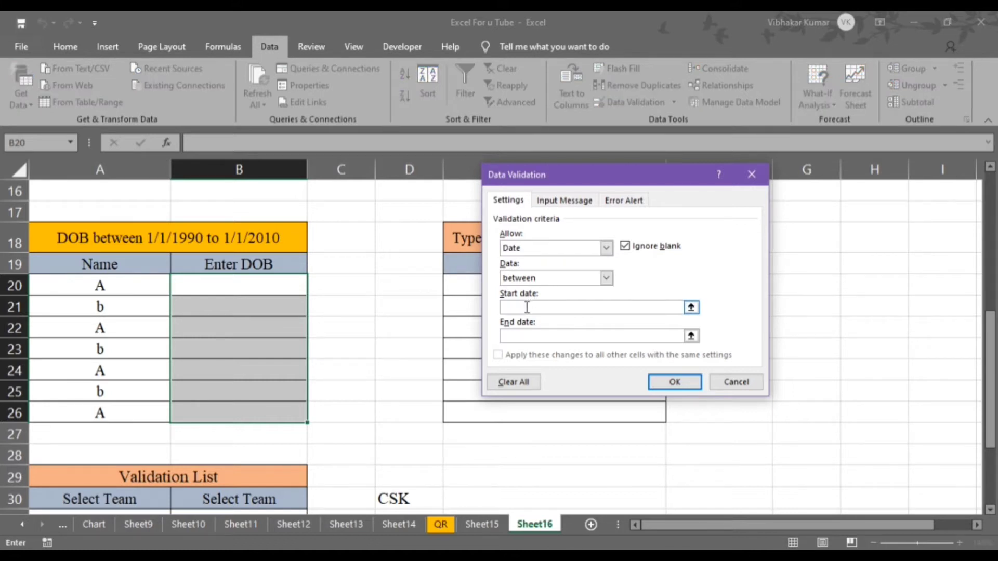
{"action": "type", "text": "1"}
{"action": "left_click", "coordinate": [517, 336]}
{"action": "type", "text": "1/2010"}
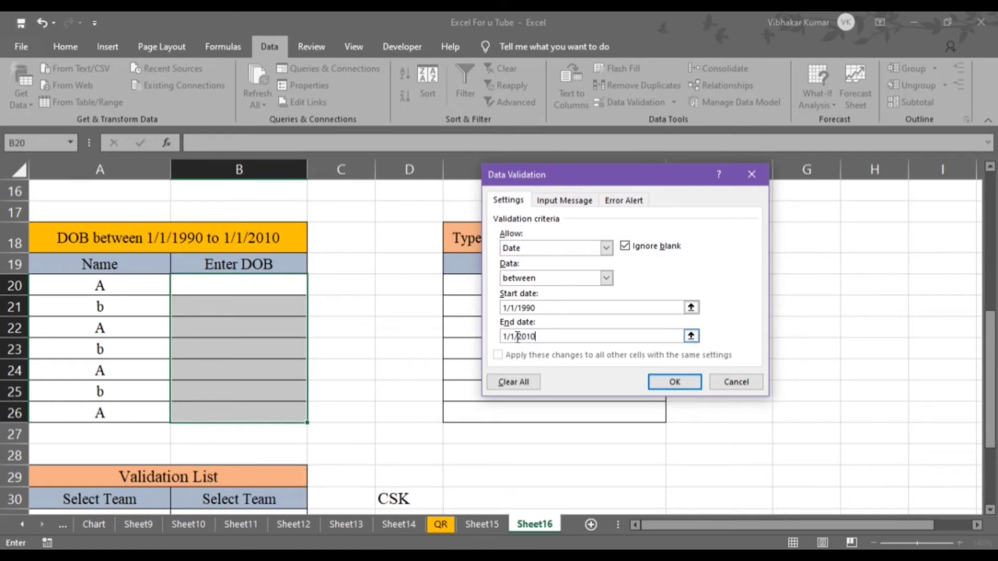
Step: Add the error alert message "Type Between 1/1/1990 to 2010" and apply the validation rule
{"action": "left_click", "coordinate": [566, 201]}
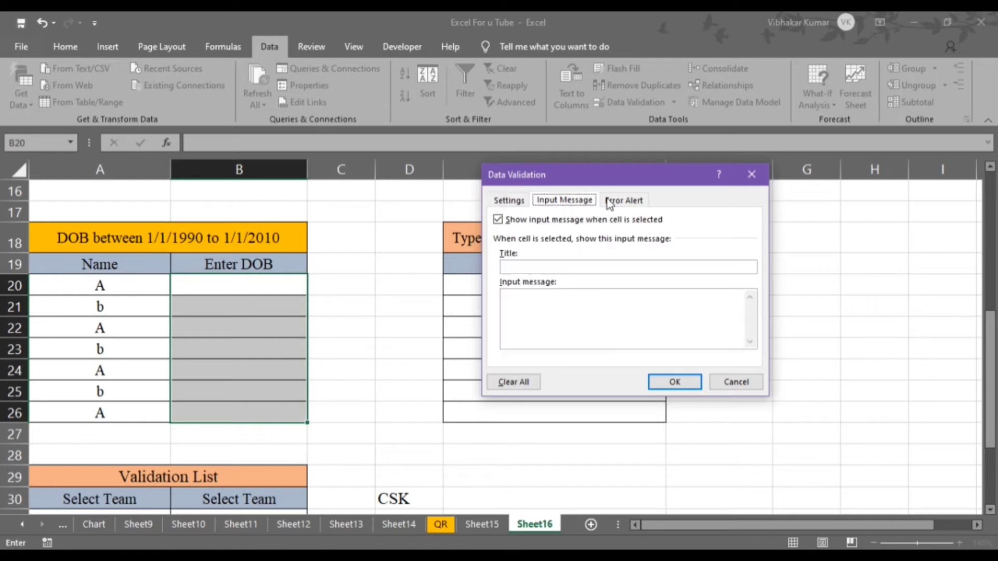
{"action": "left_click", "coordinate": [643, 201]}
{"action": "left_click", "coordinate": [640, 265]}
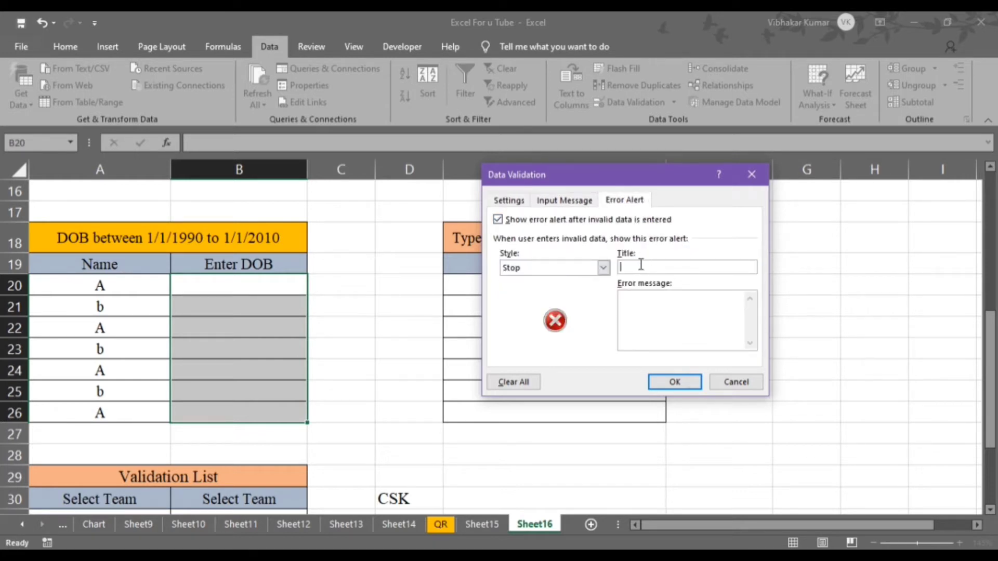
{"action": "left_click", "coordinate": [634, 298]}
{"action": "type", "text": "Type Between 1/1/1990 to 2010"}
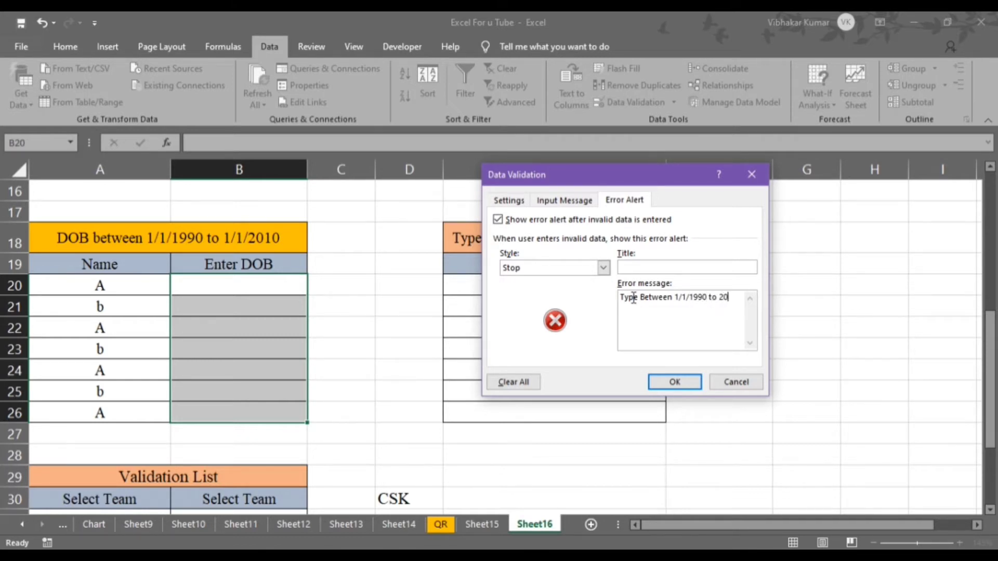
{"action": "left_click", "coordinate": [672, 382]}
Step: Enter dates of birth within the allowed range in B20 and B21
{"action": "left_click", "coordinate": [252, 283]}
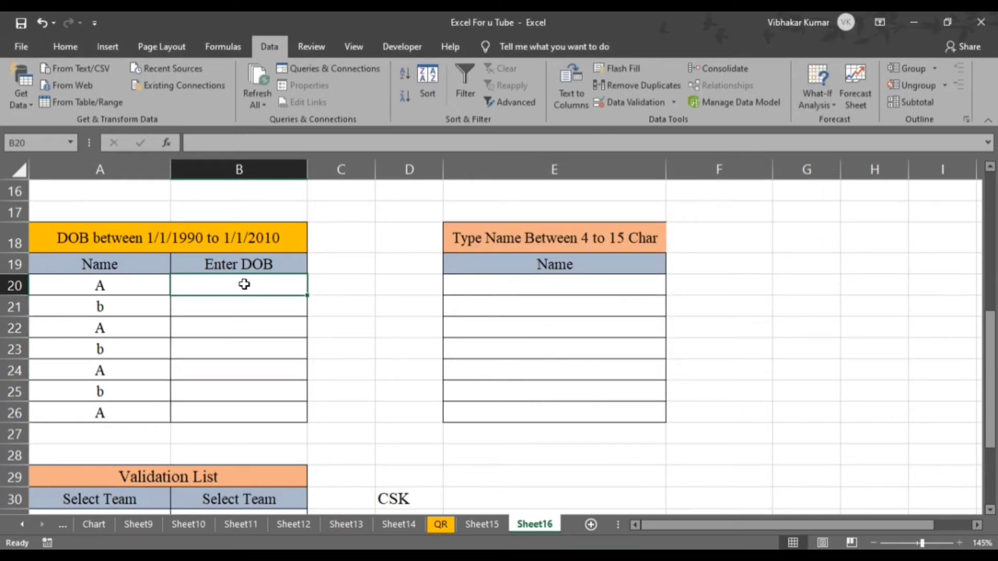
{"action": "type", "text": "1/1/1"}
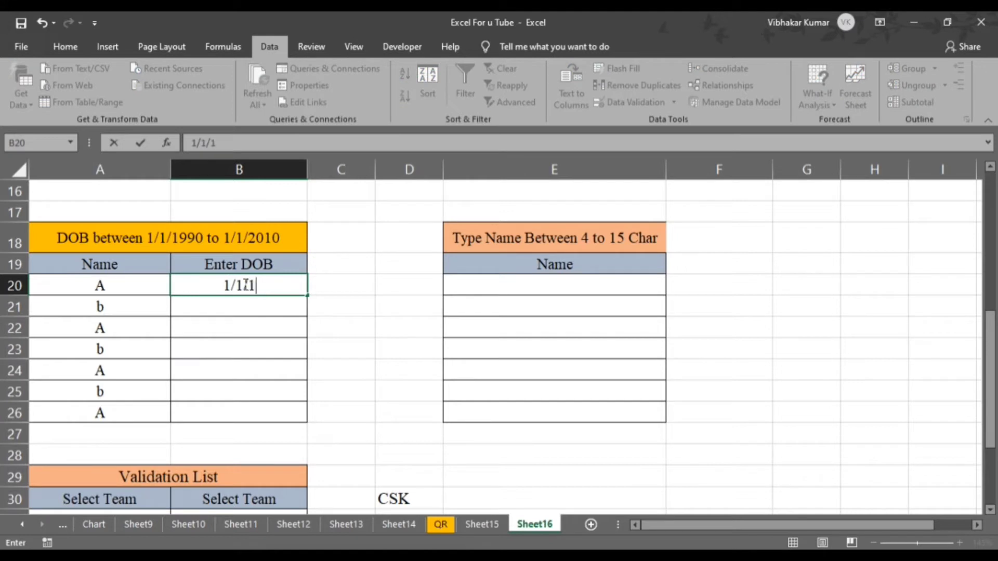
{"action": "type", "text": "990"}
{"action": "key", "text": "Return"}
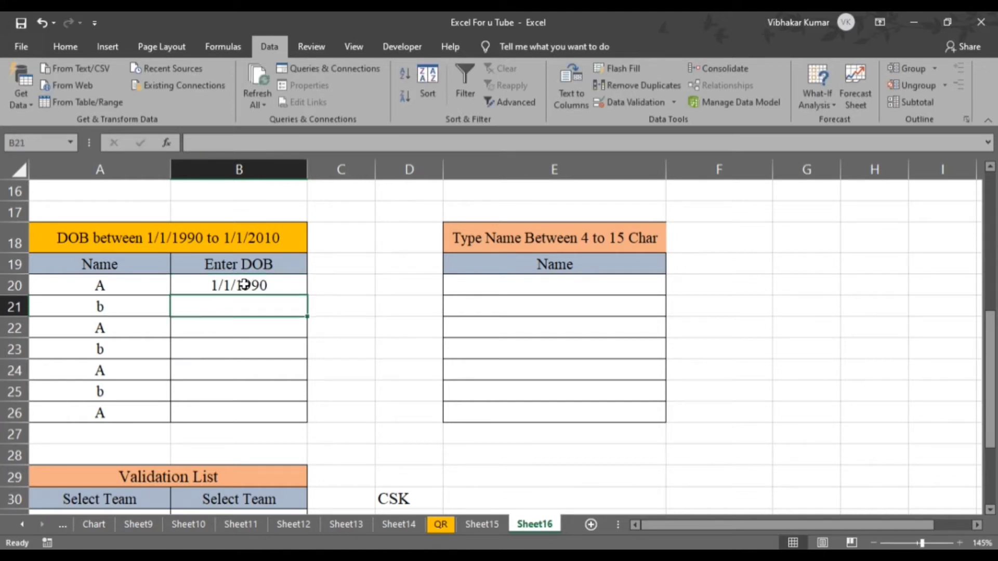
{"action": "type", "text": "1/"}
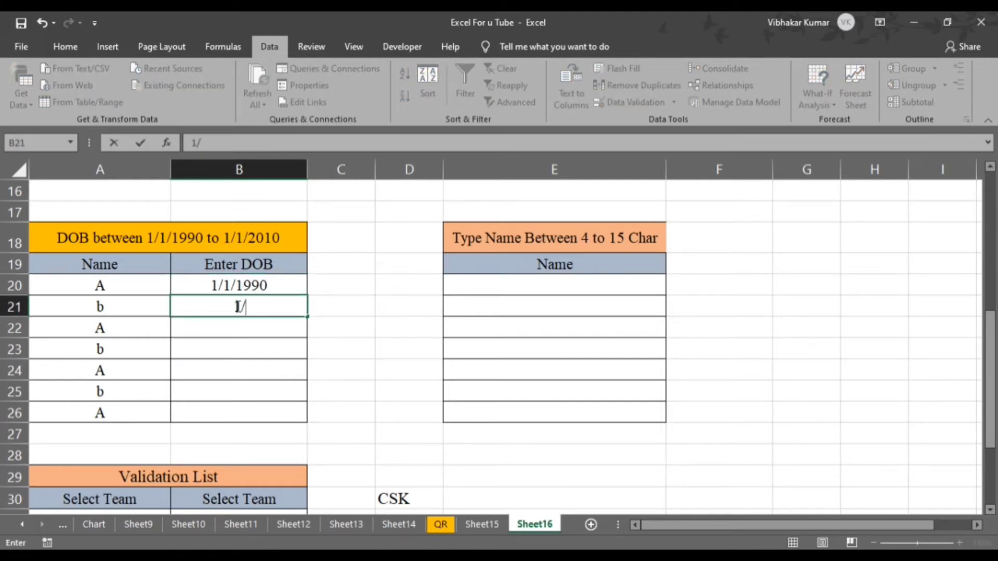
{"action": "type", "text": "1/1991"}
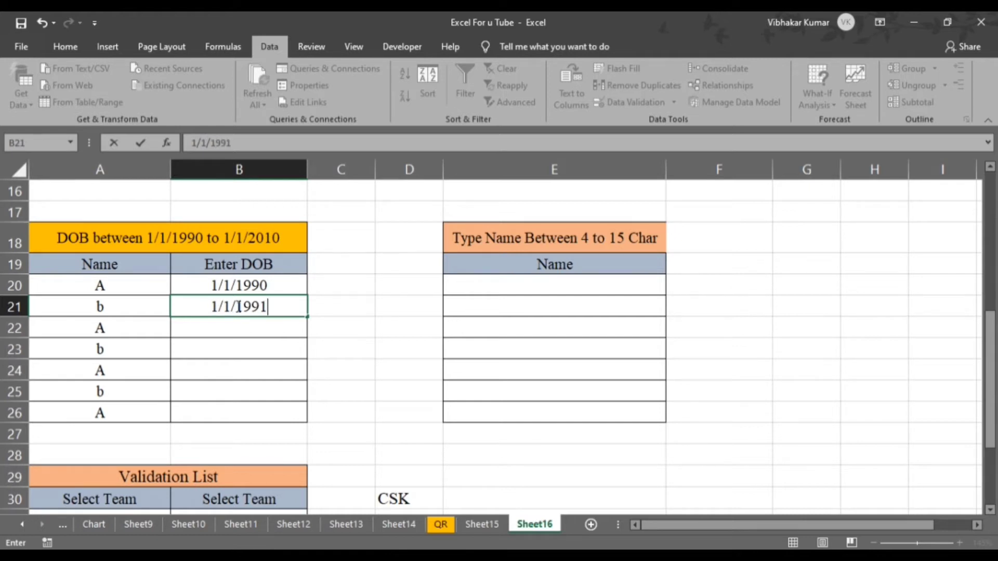
{"action": "key", "text": "Return"}
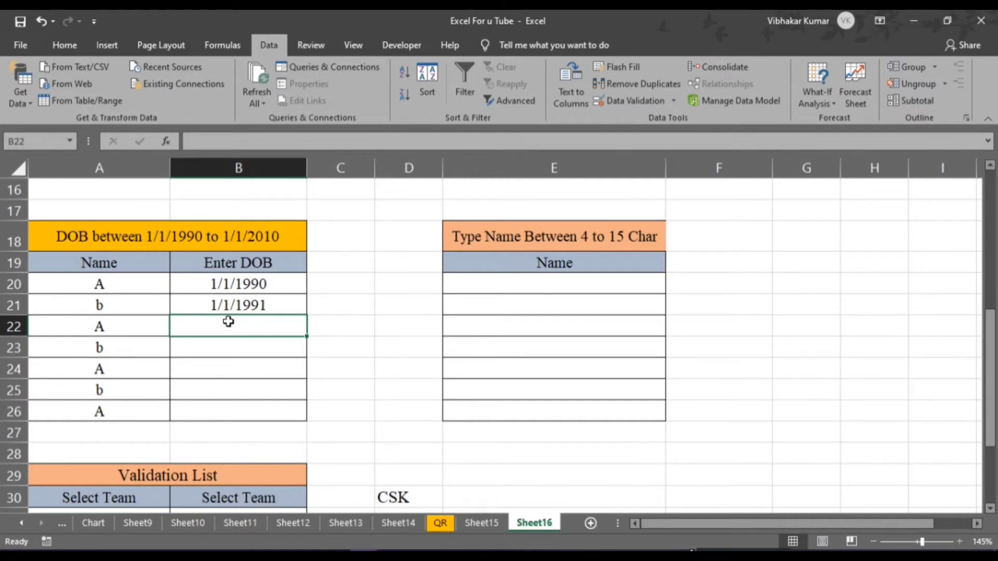
Step: Try to enter a date of birth in day/month/year order in B22
{"action": "type", "text": "15/16"}
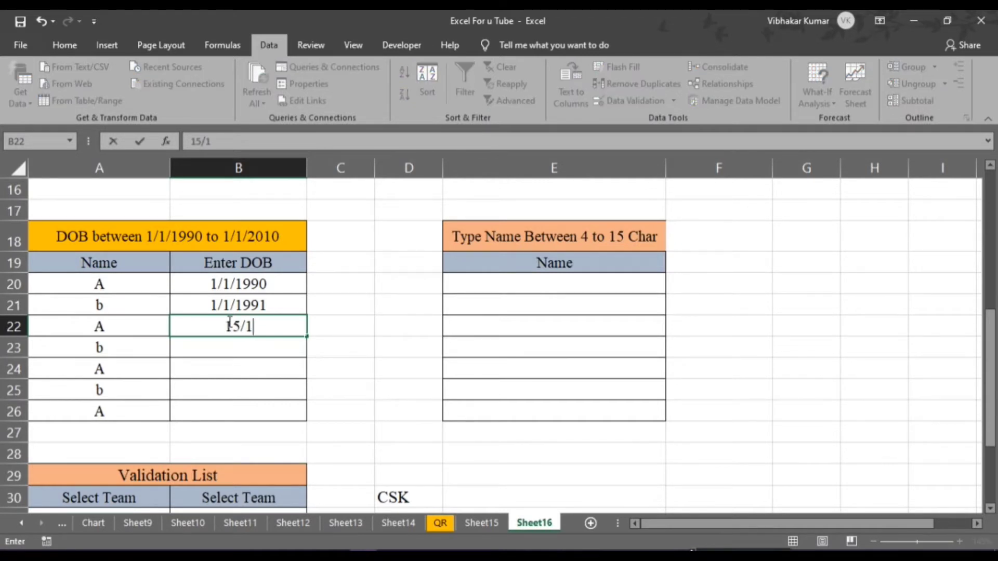
{"action": "key", "text": "BackSpace"}
{"action": "key", "text": "BackSpace"}
{"action": "type", "text": "6/1995"}
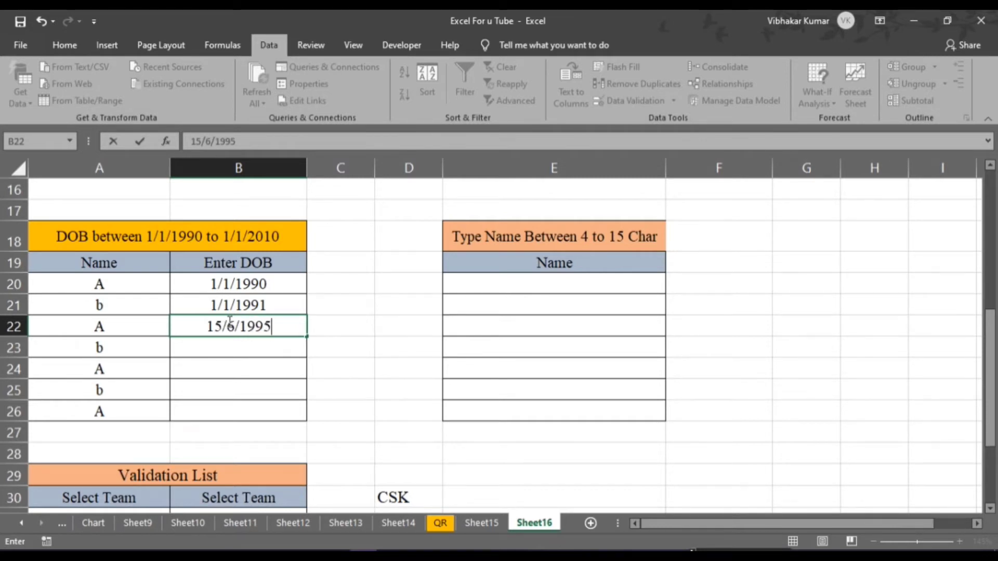
{"action": "key", "text": "Return"}
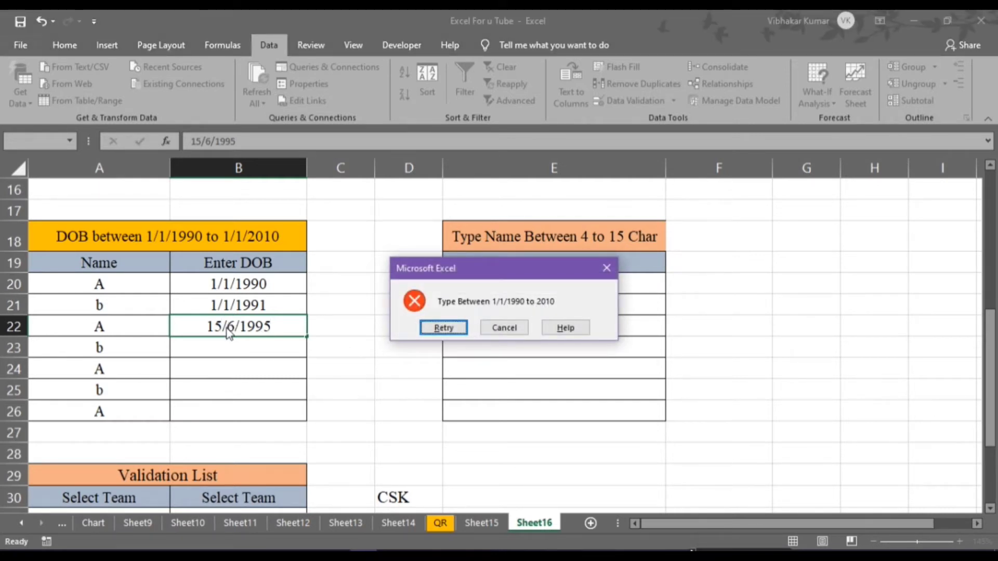
Step: Retry the rejected B22 entry, changing the first number of the date of birth to 12
{"action": "left_click", "coordinate": [444, 327]}
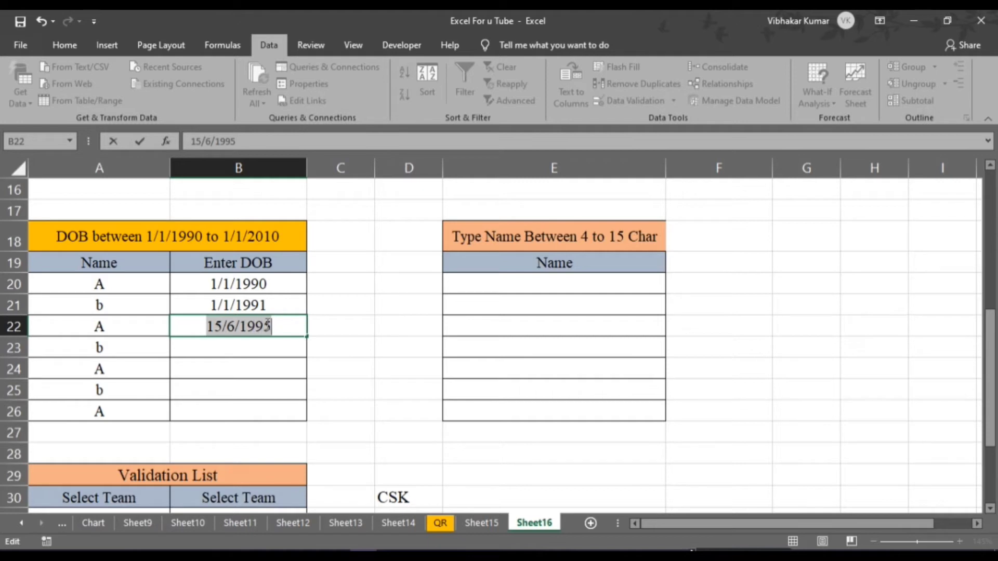
{"action": "left_click", "coordinate": [222, 326]}
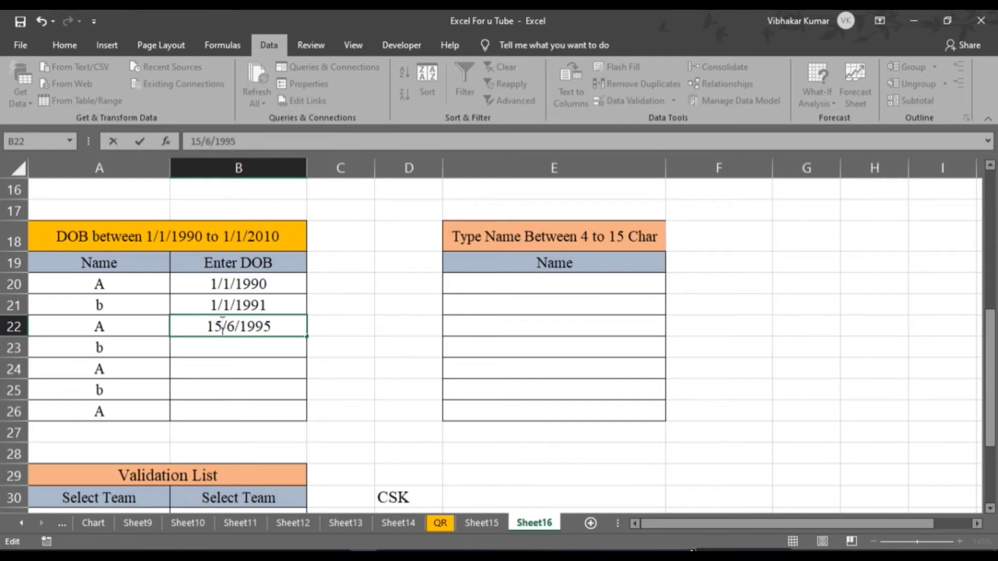
{"action": "key", "text": "BackSpace"}
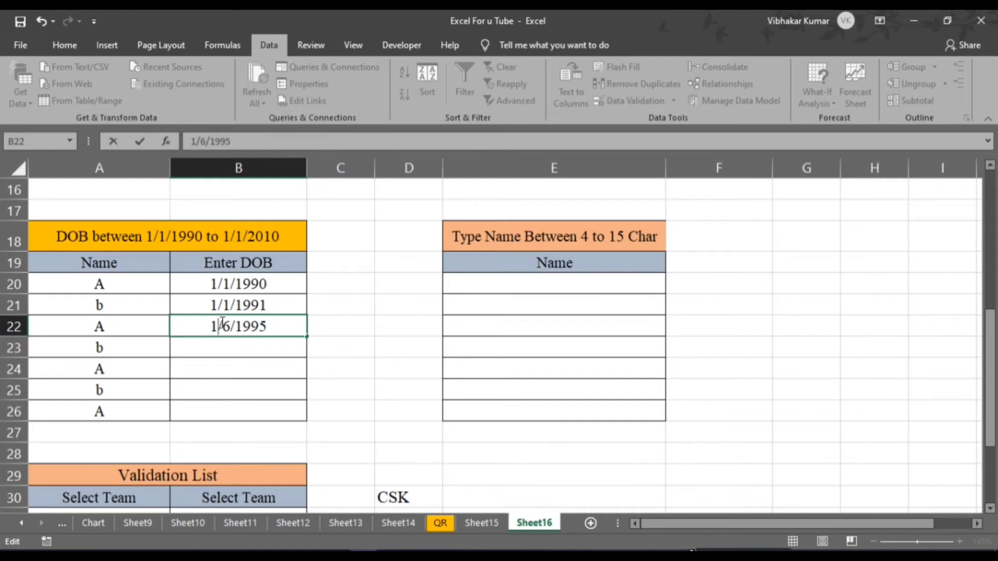
{"action": "type", "text": "2"}
{"action": "key", "text": "Return"}
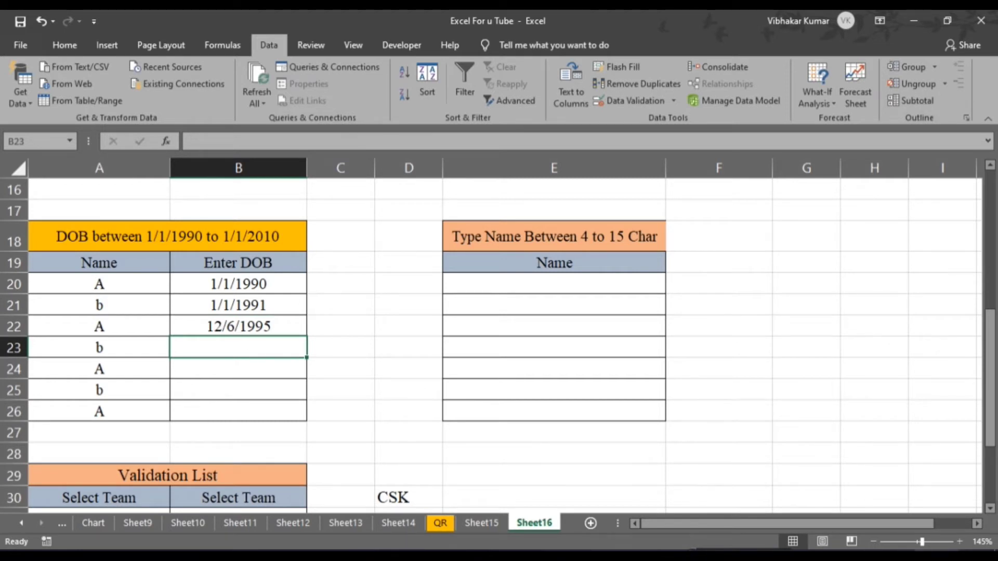
Step: Check the date order in the system calendar and note MDY in C18 beside the DOB heading
{"action": "left_click", "coordinate": [943, 552]}
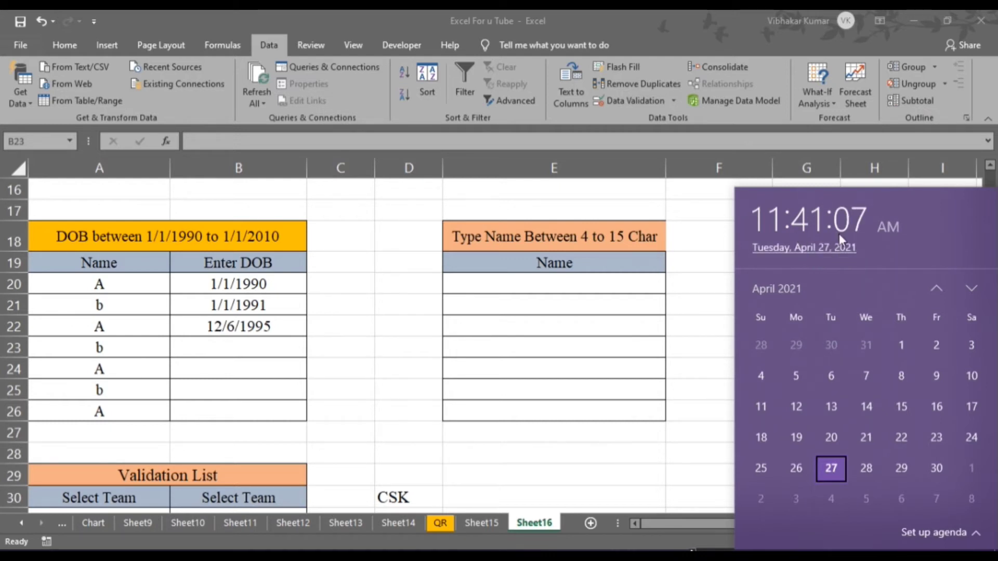
{"action": "left_click", "coordinate": [345, 246]}
{"action": "left_click", "coordinate": [346, 241]}
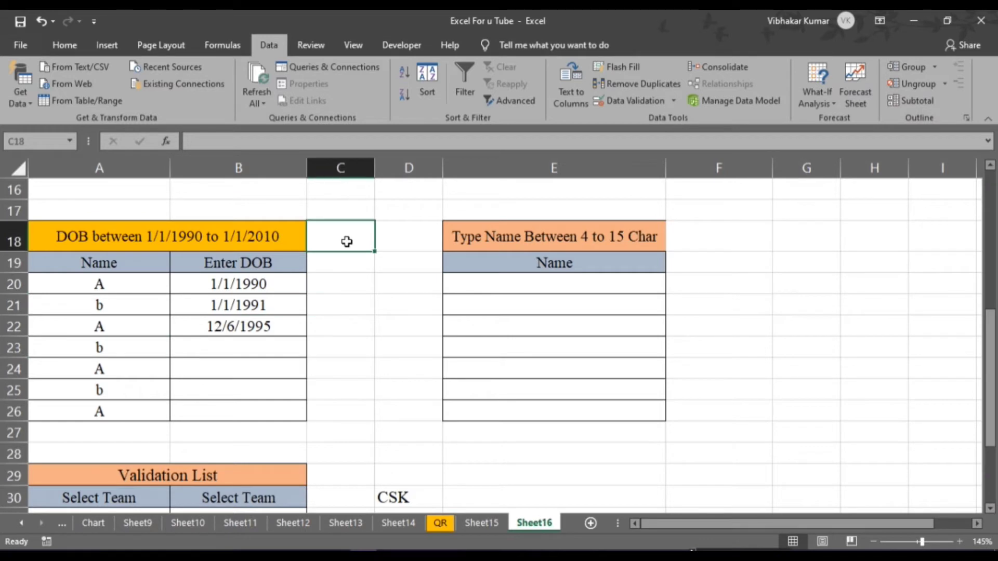
{"action": "type", "text": "MDY"}
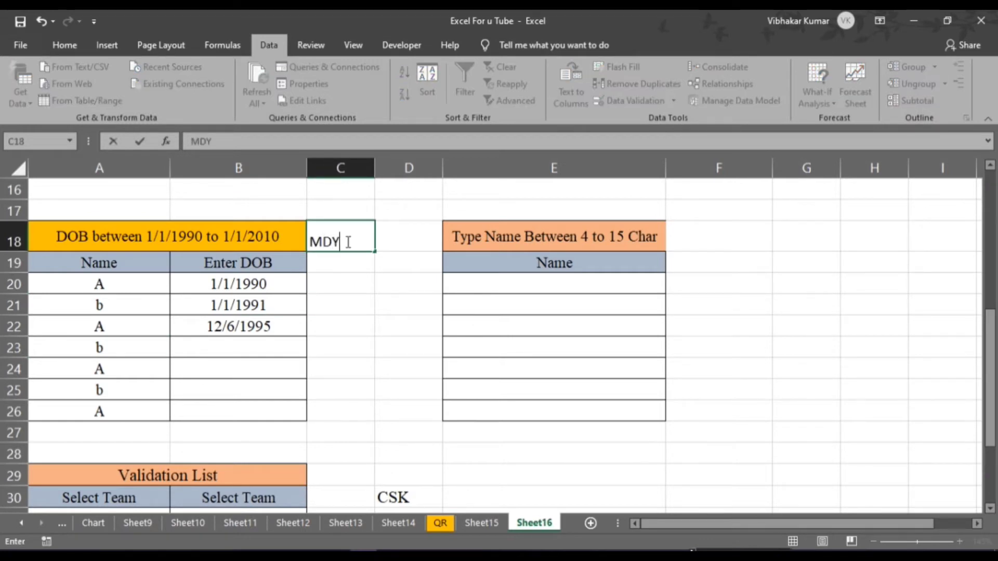
{"action": "key", "text": "Return"}
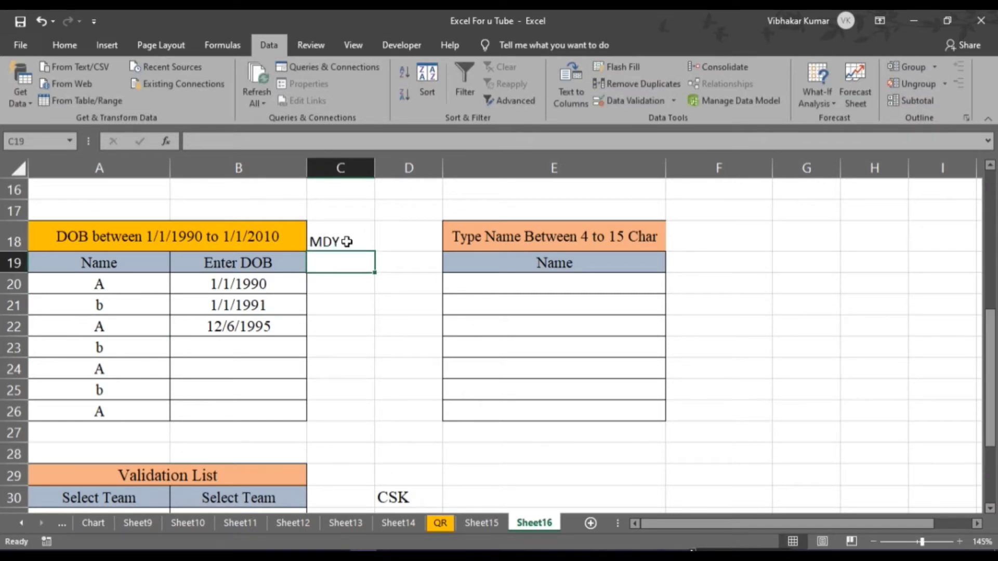
Step: Try to enter a date of birth earlier than the allowed range in B23, and cancel the entry
{"action": "left_click", "coordinate": [251, 343]}
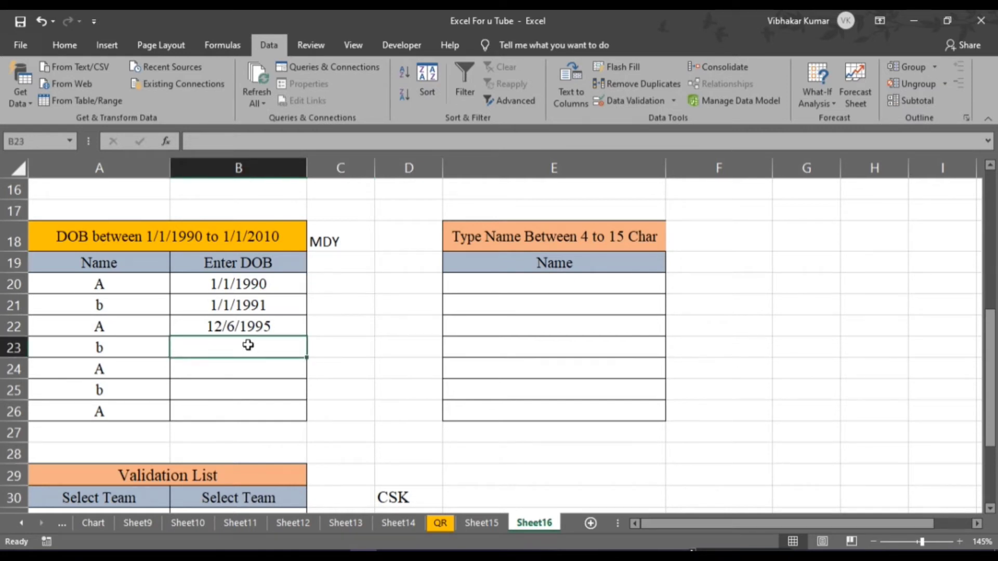
{"action": "type", "text": "11/6/"}
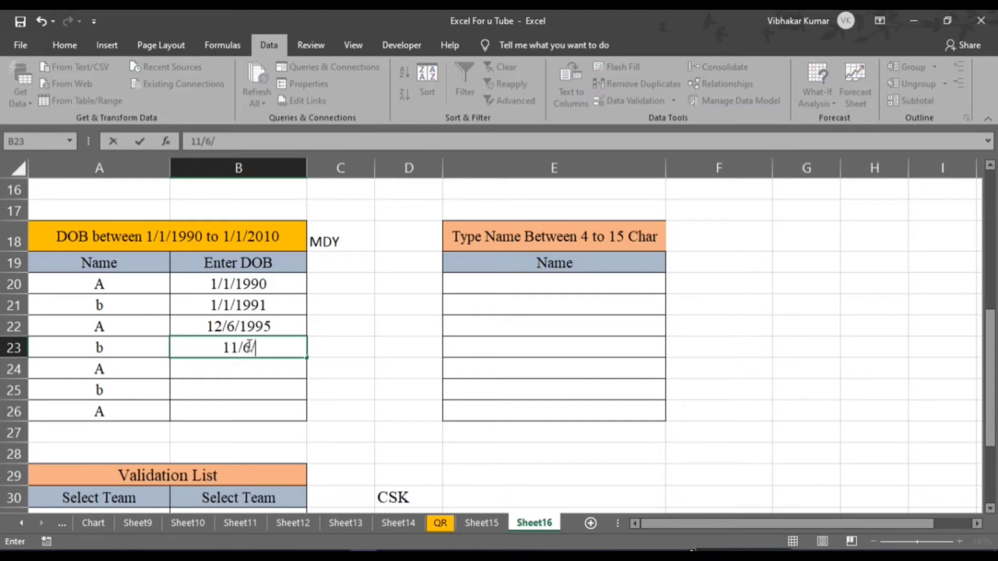
{"action": "type", "text": "19"}
{"action": "type", "text": "89"}
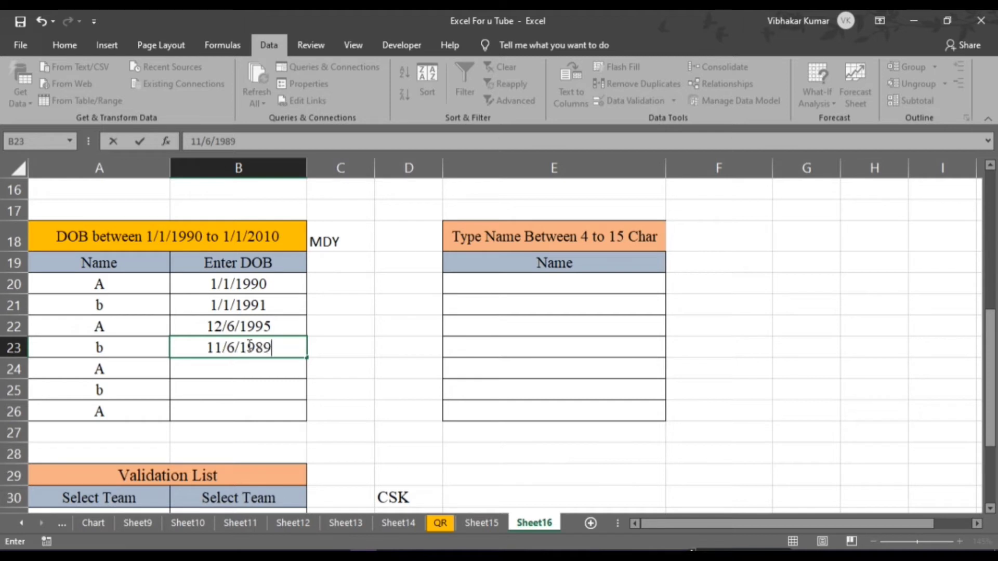
{"action": "key", "text": "Return"}
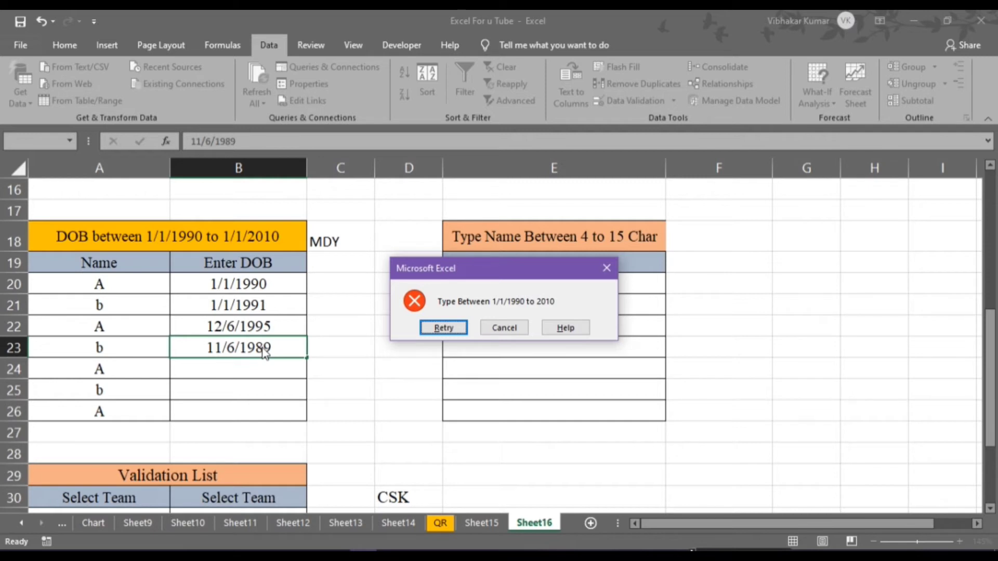
{"action": "left_click", "coordinate": [493, 327]}
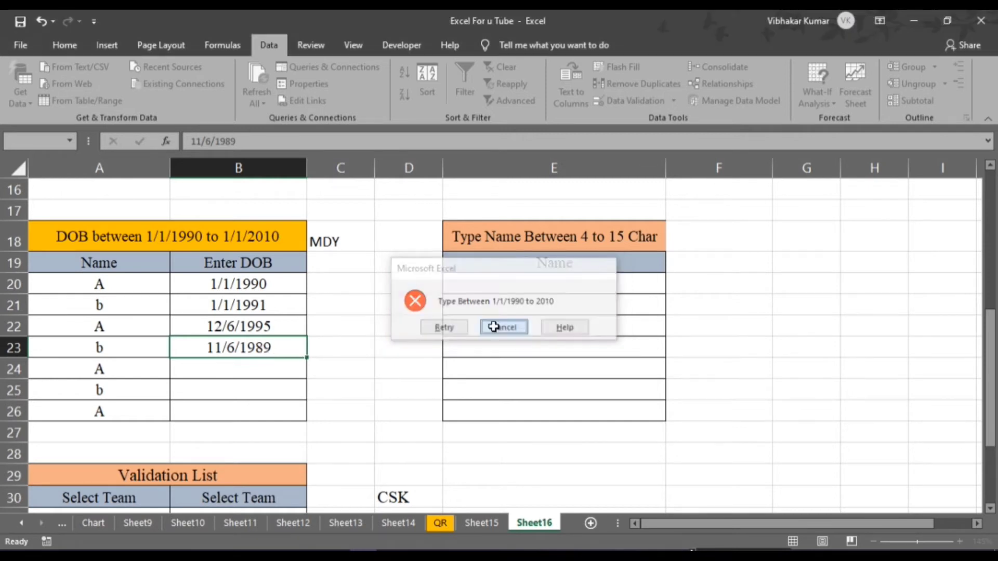
{"action": "left_click", "coordinate": [380, 333]}
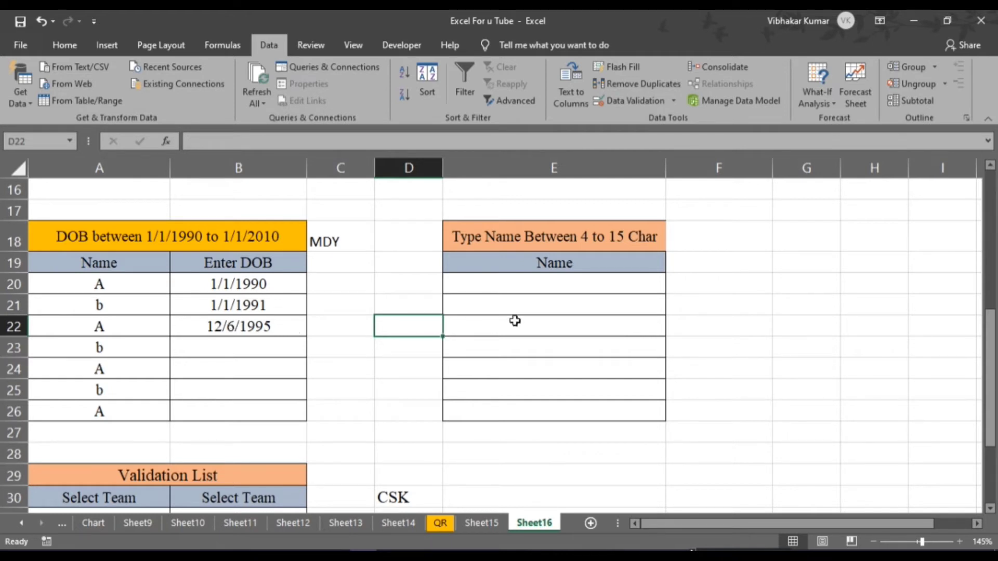
Step: Start a data validation rule for the name cells E20:E26 that allows only a text length
{"action": "left_click", "coordinate": [534, 283]}
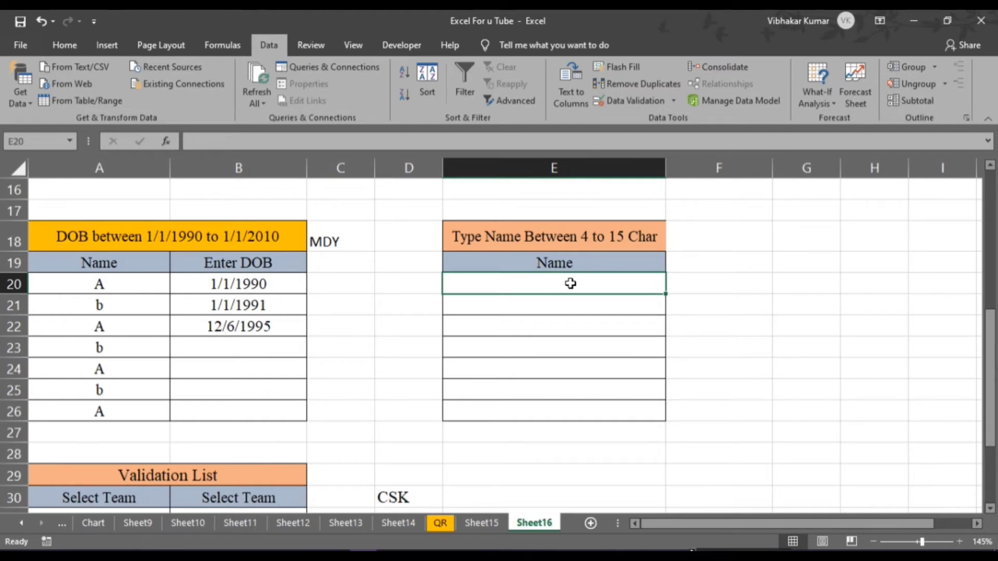
{"action": "left_click_drag", "start_coordinate": [565, 282], "coordinate": [572, 407]}
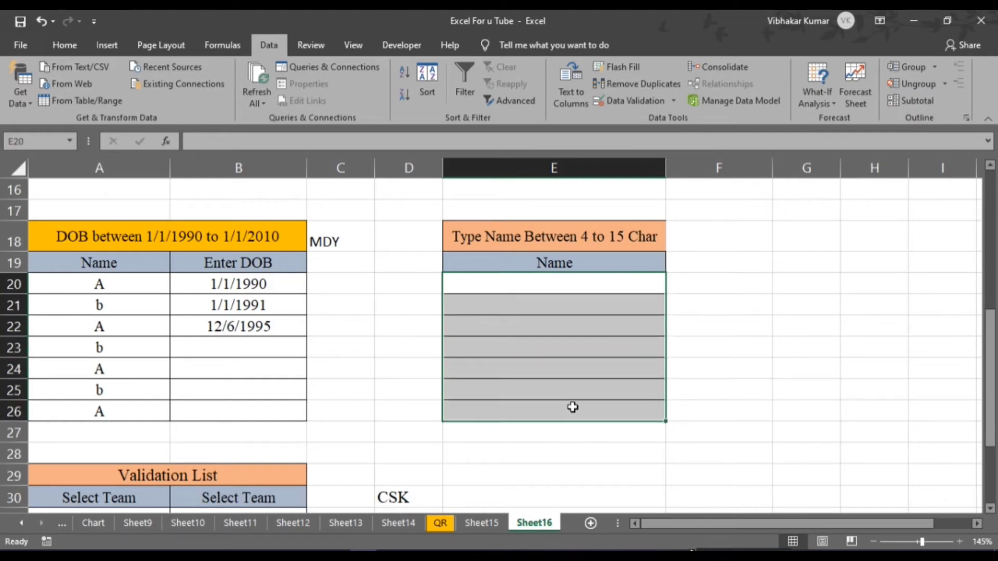
{"action": "left_click", "coordinate": [634, 100]}
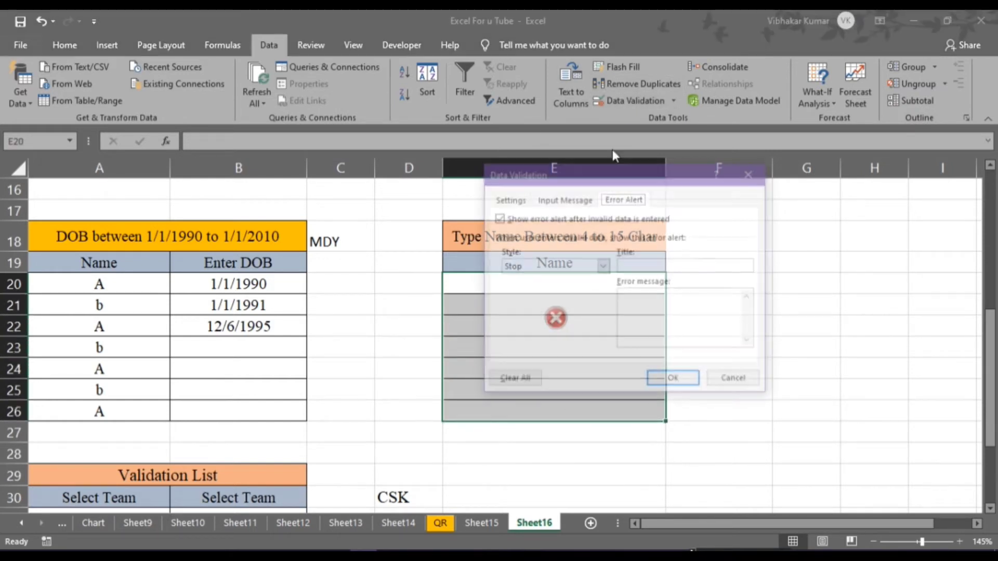
{"action": "left_click", "coordinate": [510, 198]}
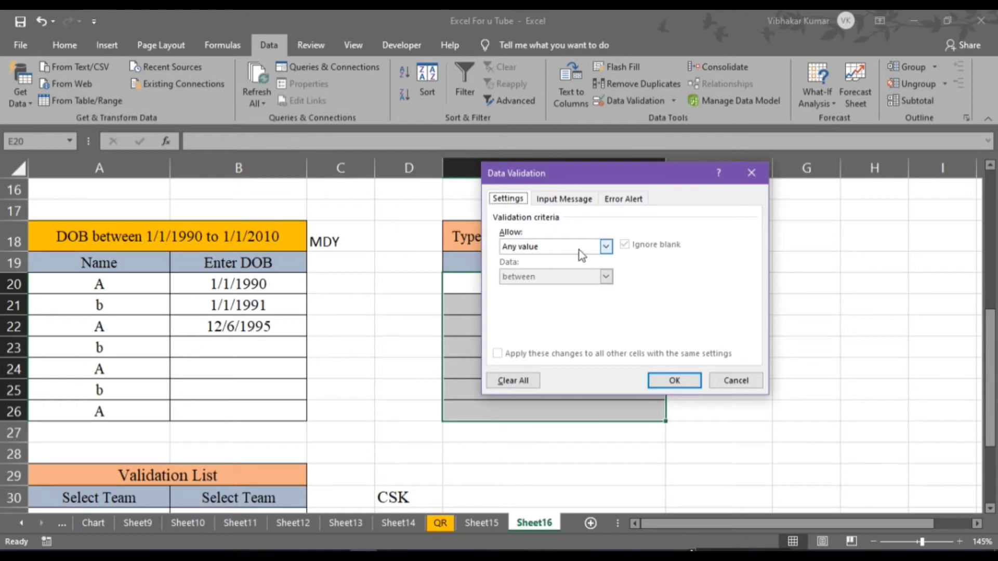
{"action": "left_click", "coordinate": [605, 247]}
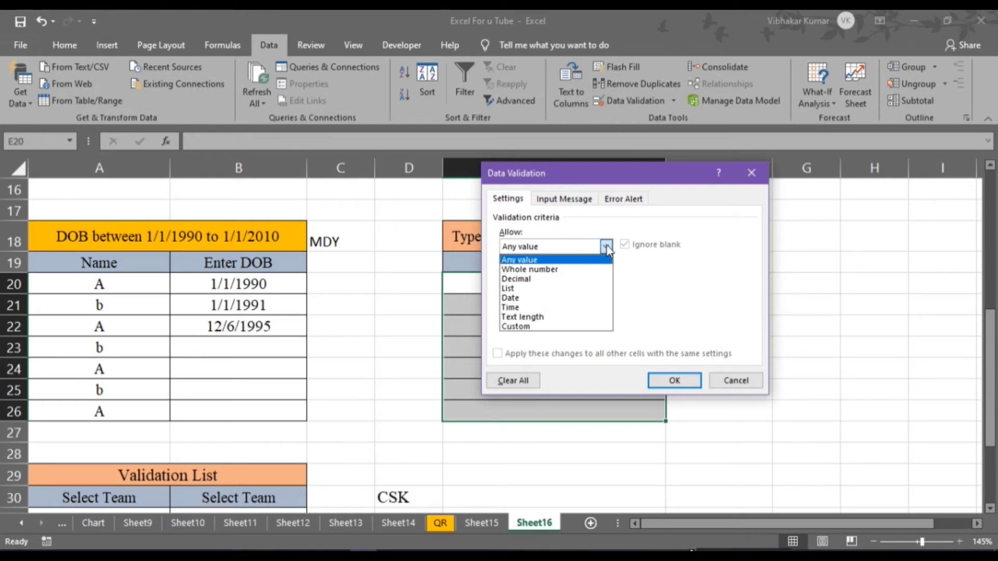
{"action": "left_click", "coordinate": [522, 318]}
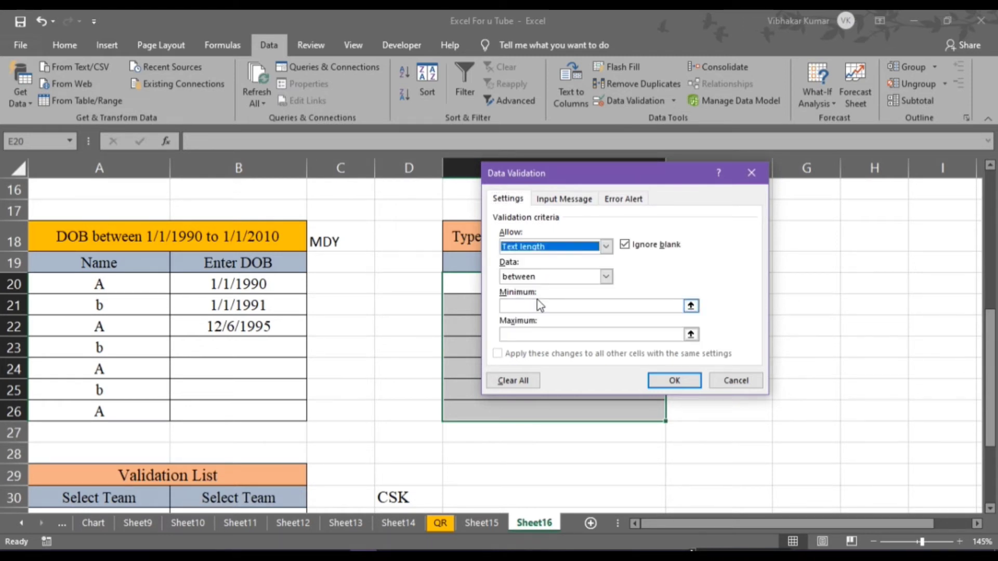
Step: Set the text length limits to a minimum of 4 and a maximum of 10, and apply the rule
{"action": "left_click", "coordinate": [519, 305]}
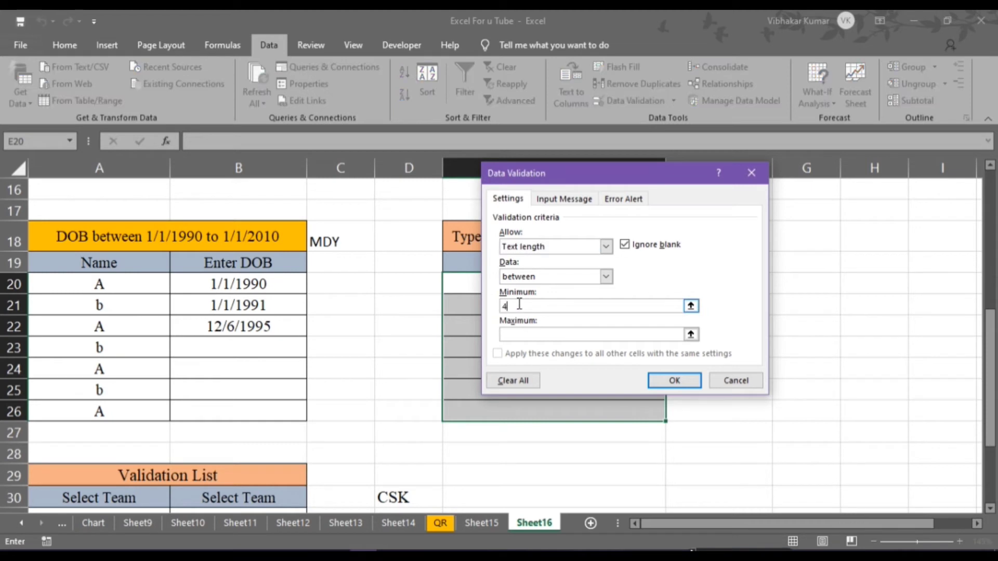
{"action": "left_click_drag", "start_coordinate": [603, 173], "coordinate": [686, 177]}
{"action": "left_click", "coordinate": [638, 337]}
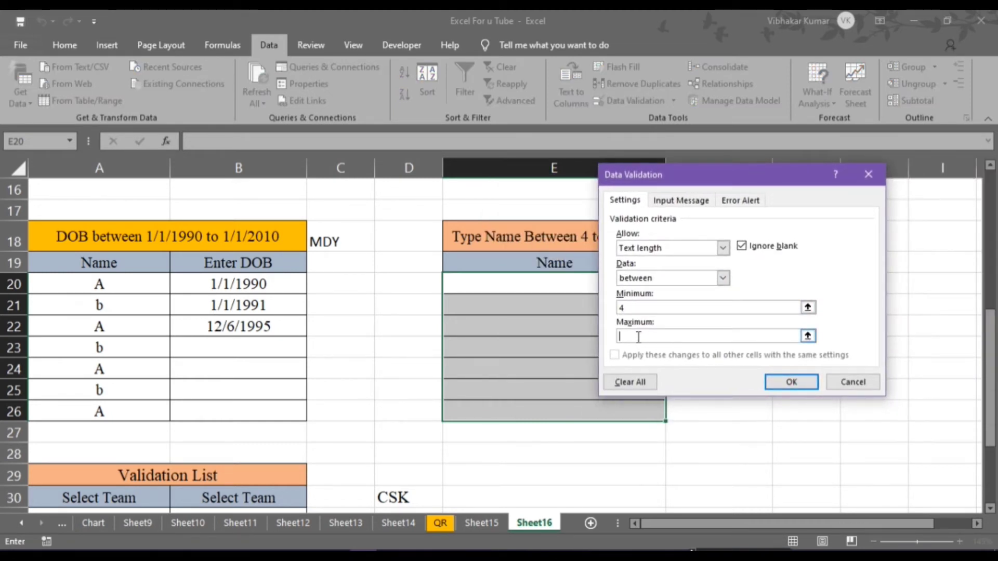
{"action": "type", "text": "10"}
{"action": "left_click", "coordinate": [680, 201]}
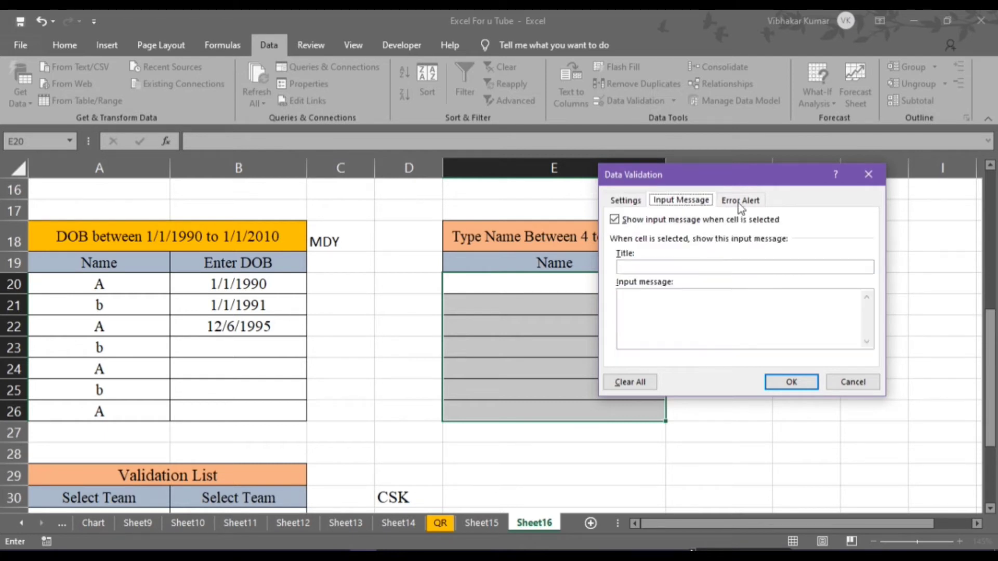
{"action": "left_click", "coordinate": [741, 205]}
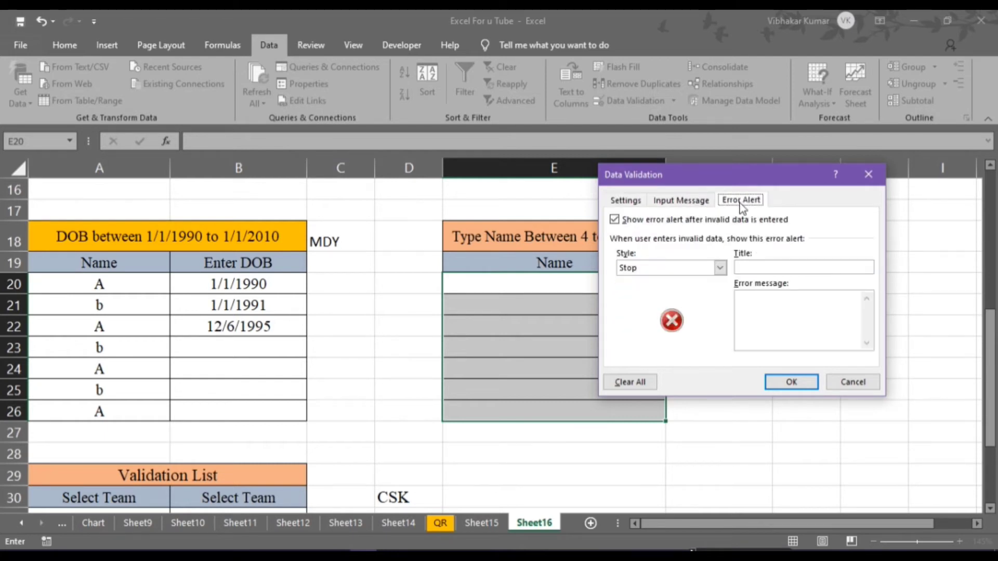
{"action": "left_click", "coordinate": [637, 202]}
{"action": "left_click", "coordinate": [790, 382]}
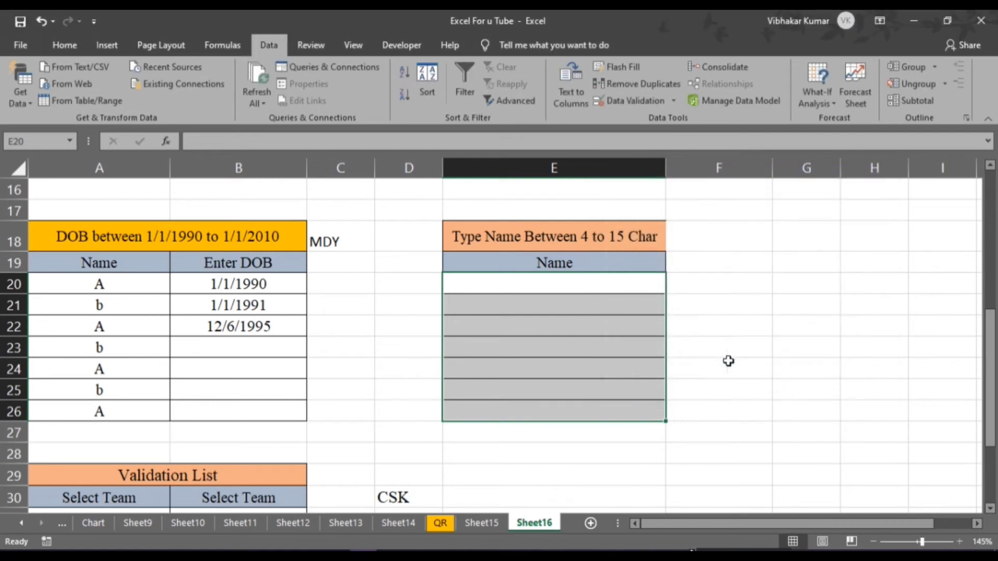
Step: Enter the four-character name ABCD in E20
{"action": "left_click", "coordinate": [555, 282]}
{"action": "left_click", "coordinate": [555, 282]}
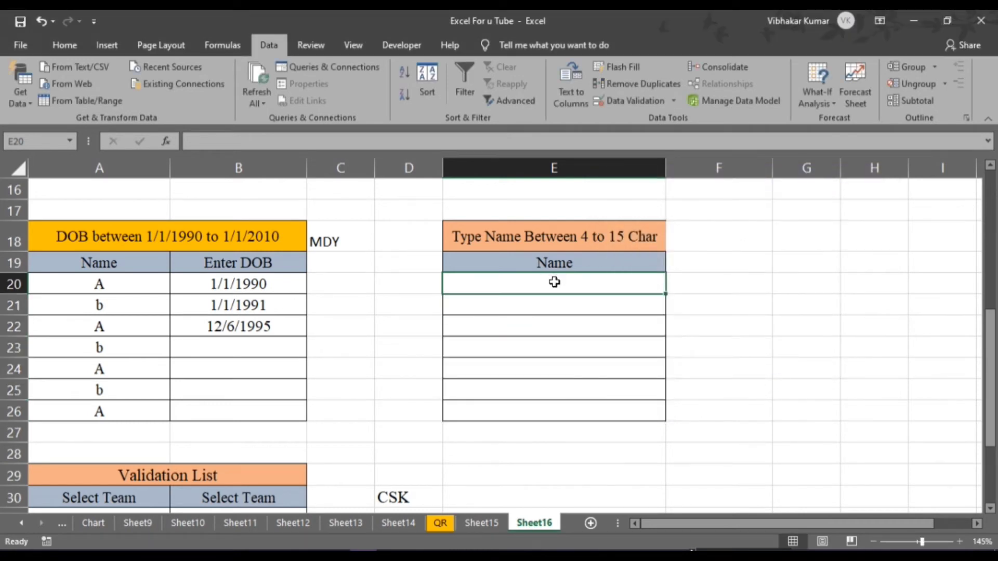
{"action": "type", "text": "ABCD"}
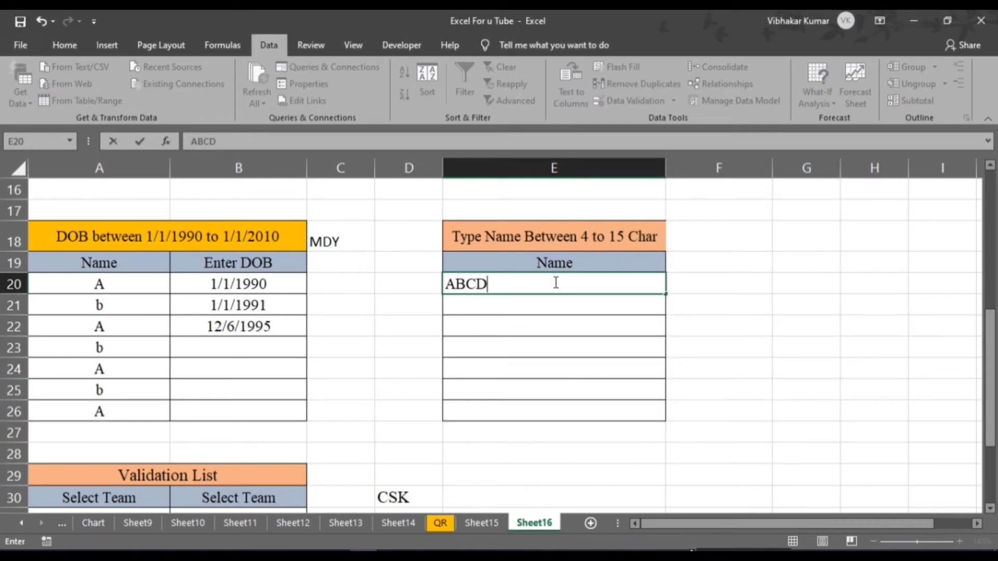
{"action": "key", "text": "Return"}
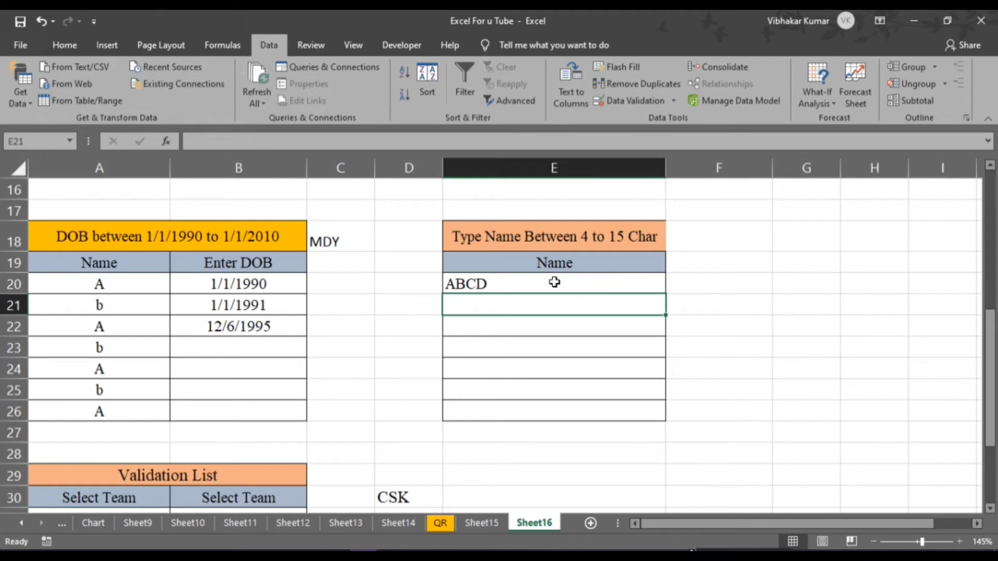
Step: Try to enter the three-character name ABC in E21 to test the minimum length
{"action": "type", "text": "ABC"}
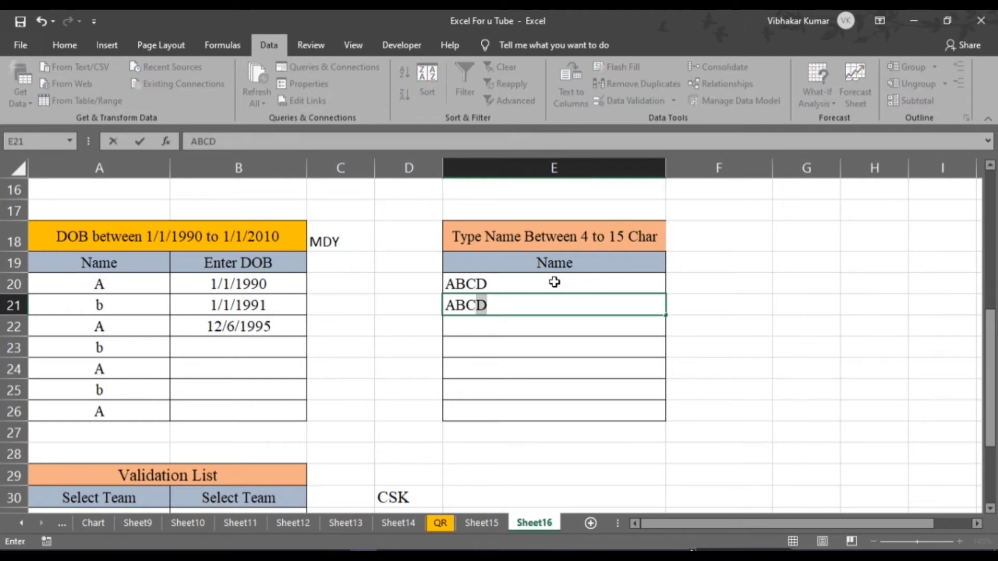
{"action": "key", "text": "BackSpace"}
{"action": "key", "text": "Return"}
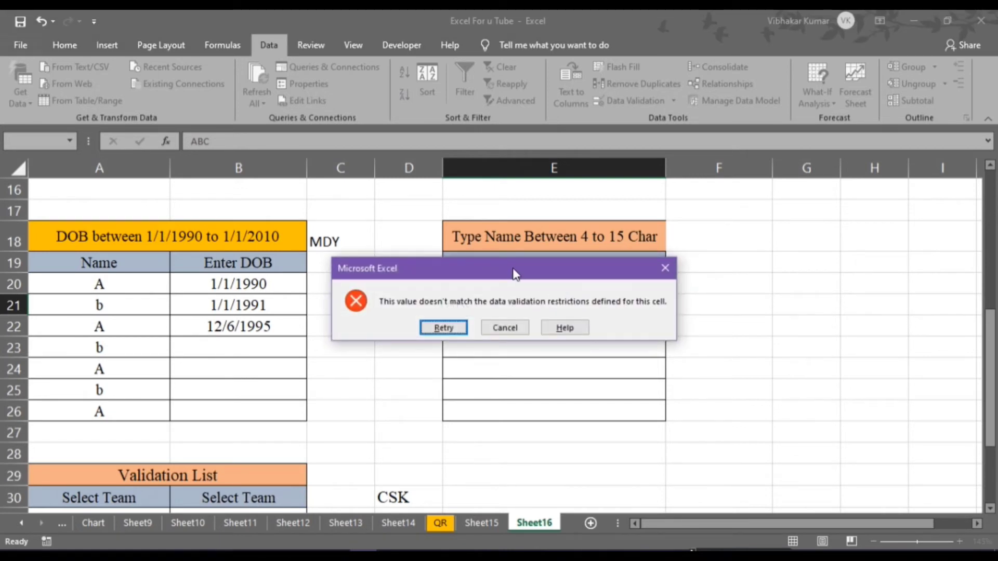
{"action": "left_click_drag", "start_coordinate": [513, 273], "coordinate": [264, 273]}
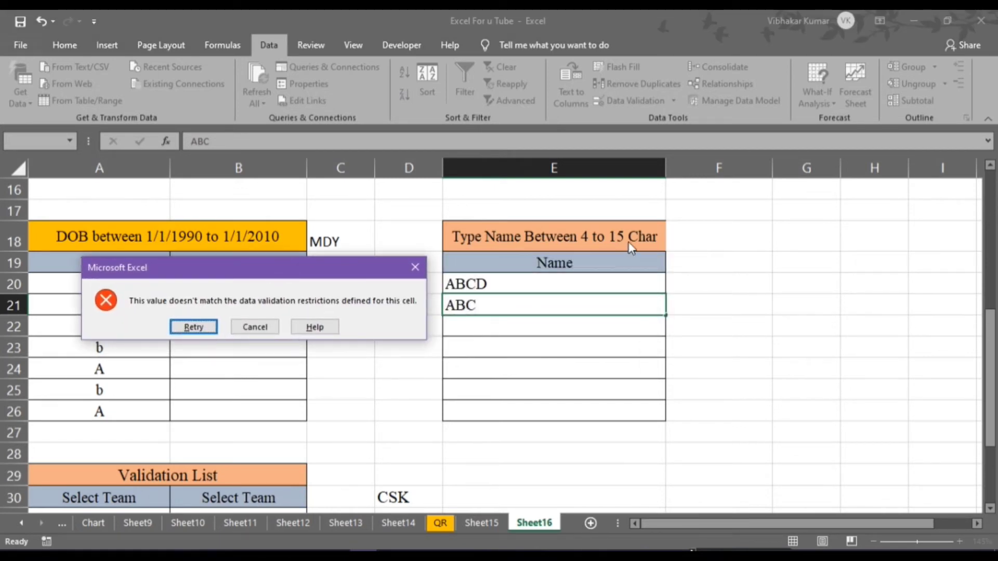
Step: Retry the E21 entry with the overlong text ABCsghasdgjhdghadglkj to test the maximum length
{"action": "left_click", "coordinate": [198, 327]}
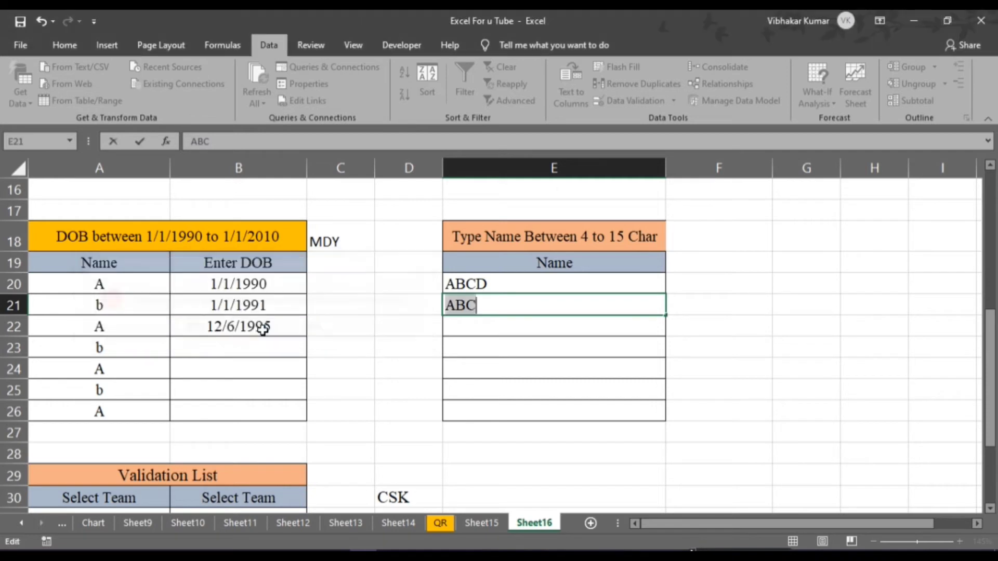
{"action": "left_click", "coordinate": [481, 304]}
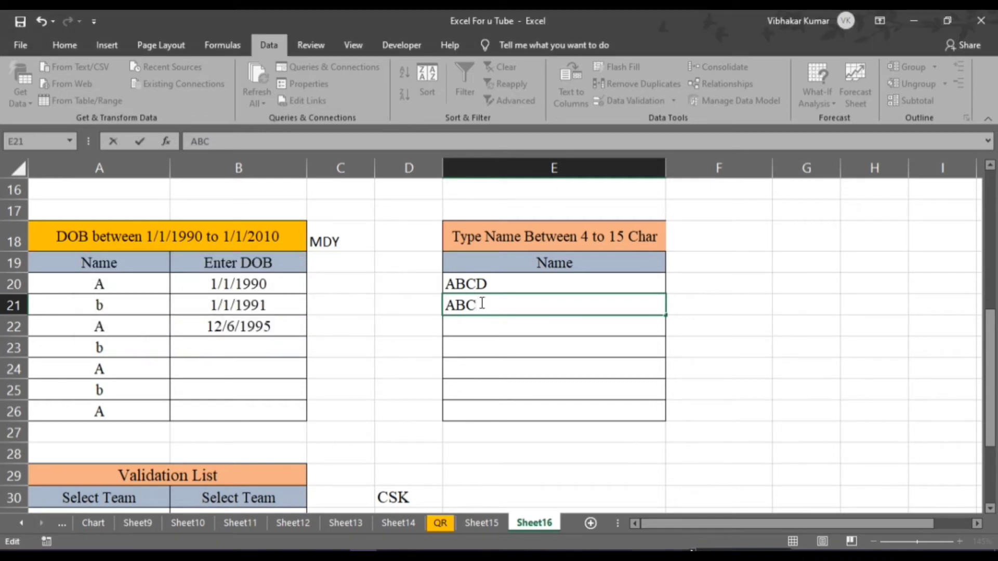
{"action": "type", "text": "sghasdgjhdghadg"}
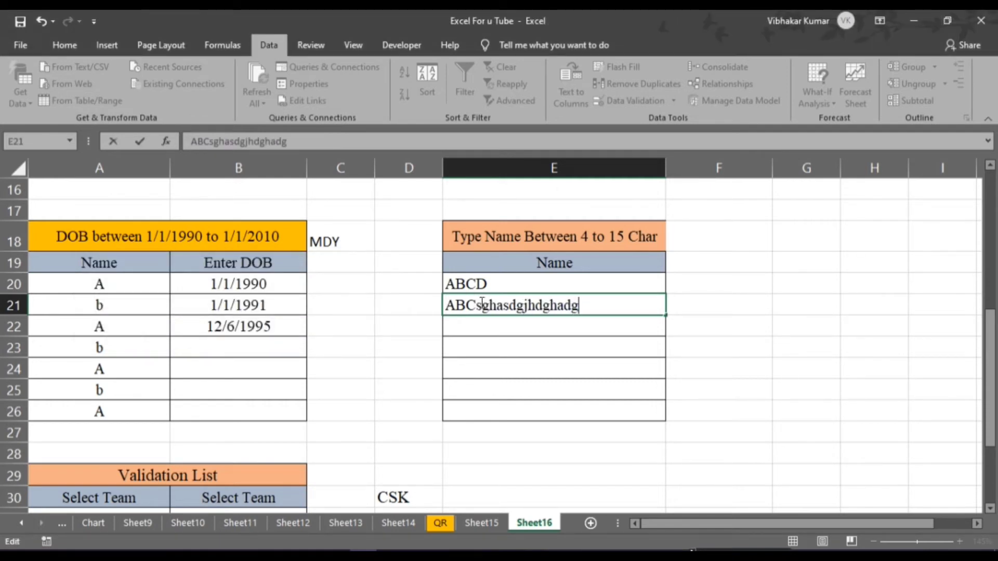
{"action": "type", "text": "lkj"}
{"action": "key", "text": "Return"}
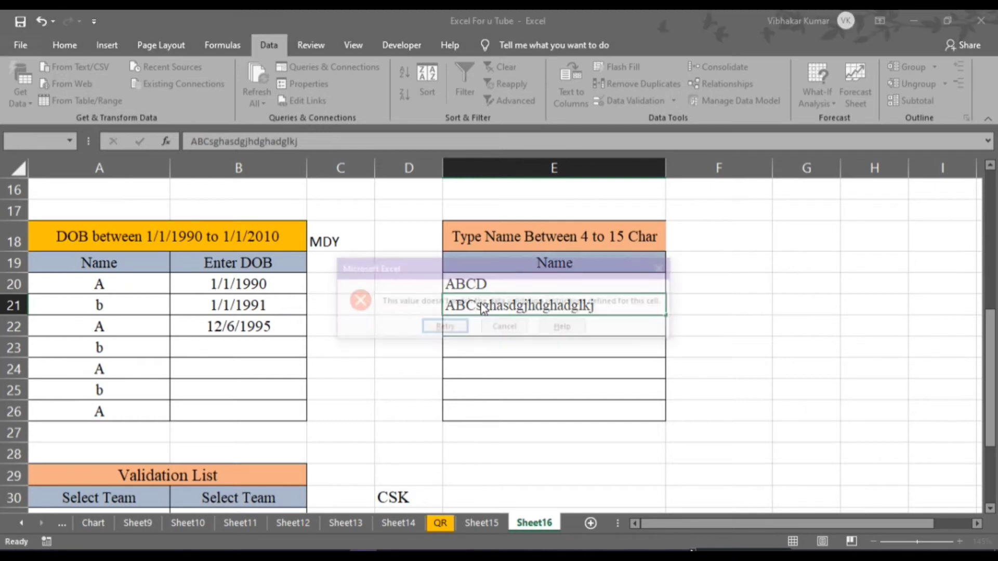
Step: Retry the E21 entry with the name jhjhjk, and bring the Validation List table into view
{"action": "left_click", "coordinate": [454, 332]}
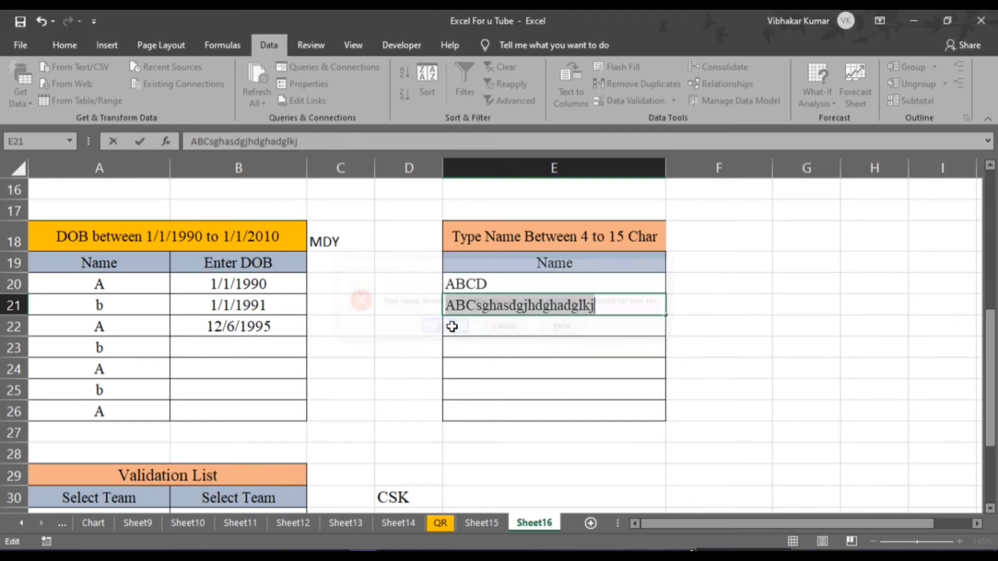
{"action": "type", "text": "jhjhjk"}
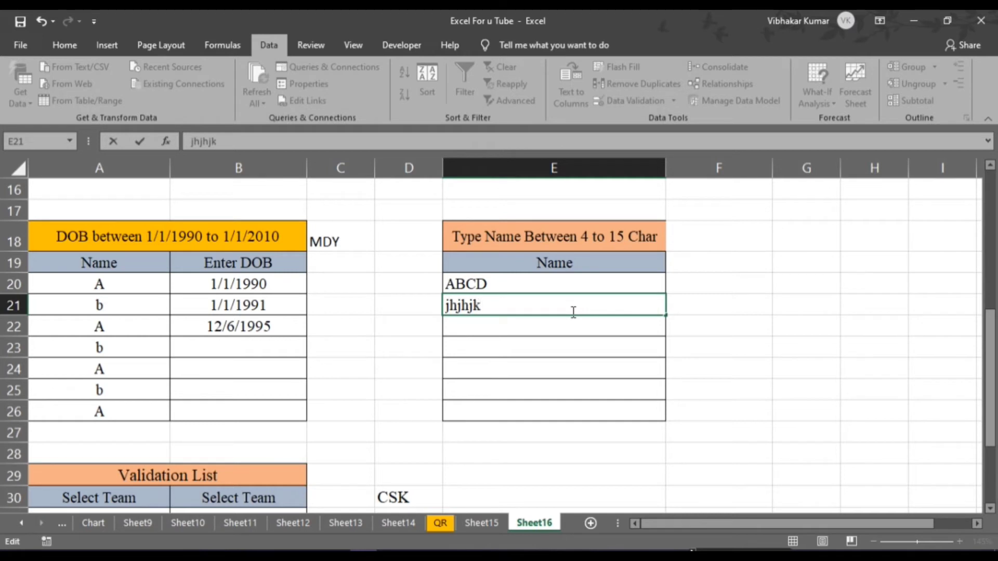
{"action": "key", "text": "Return"}
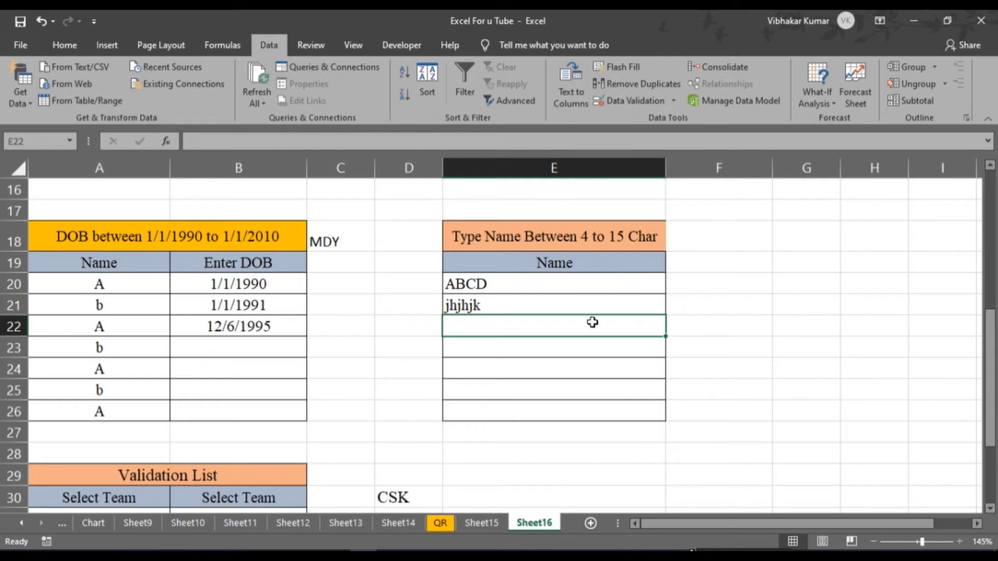
{"action": "scroll", "coordinate": [520, 395], "scroll_direction": "down", "scroll_amount": 4}
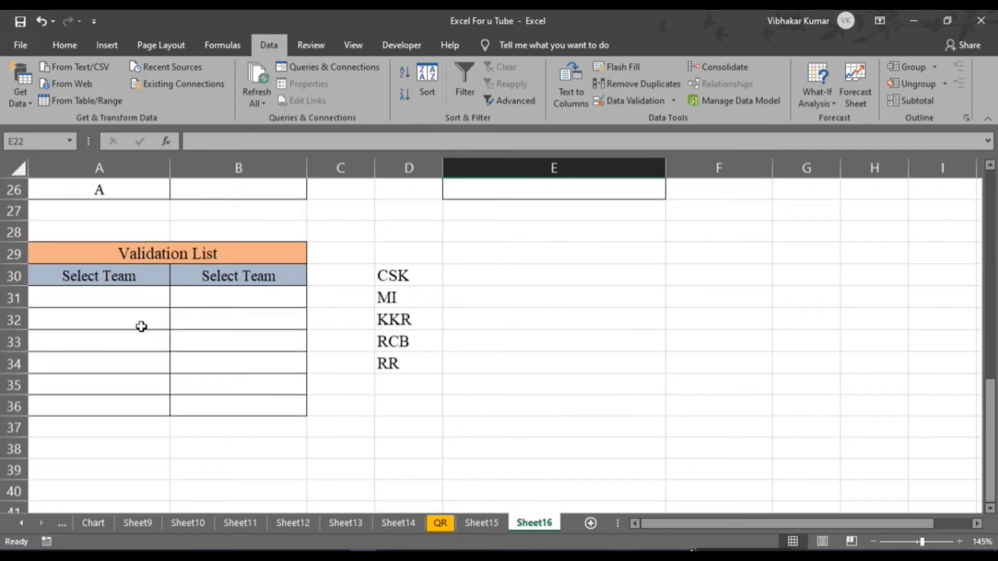
Step: Apply a list validation rule to A31 with the typed source CSK, MI, KKR, RCB
{"action": "left_click", "coordinate": [120, 302]}
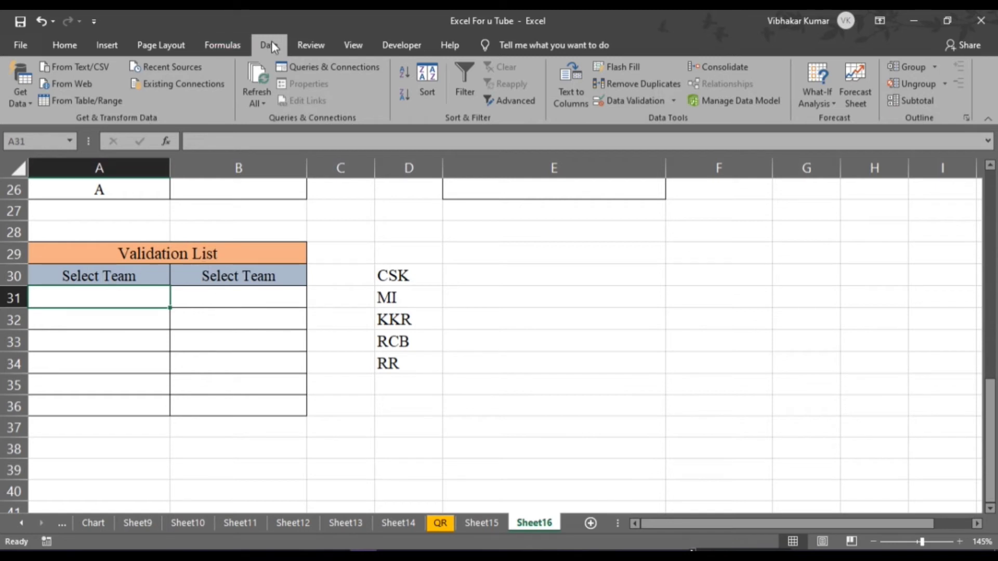
{"action": "left_click", "coordinate": [637, 102]}
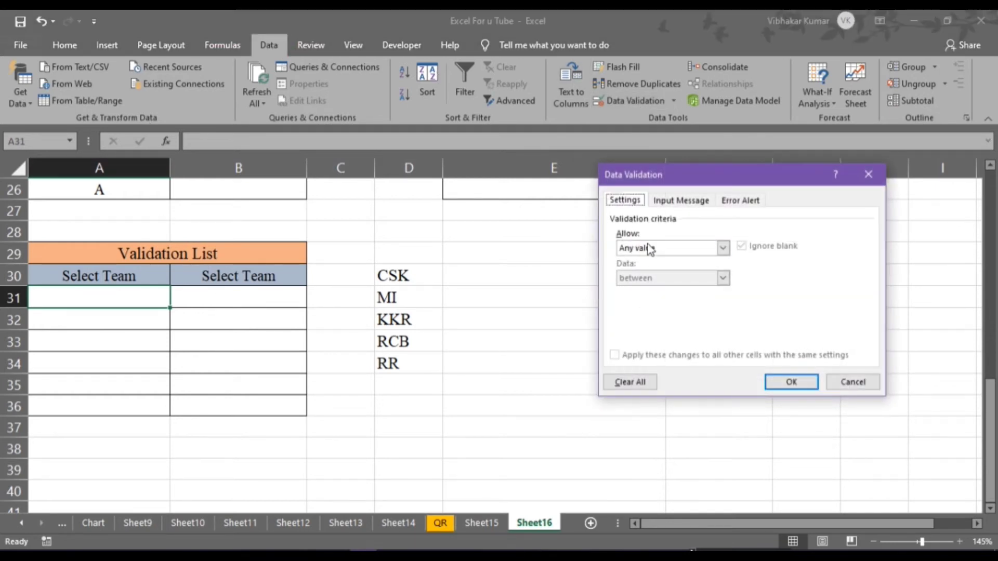
{"action": "left_click", "coordinate": [723, 248]}
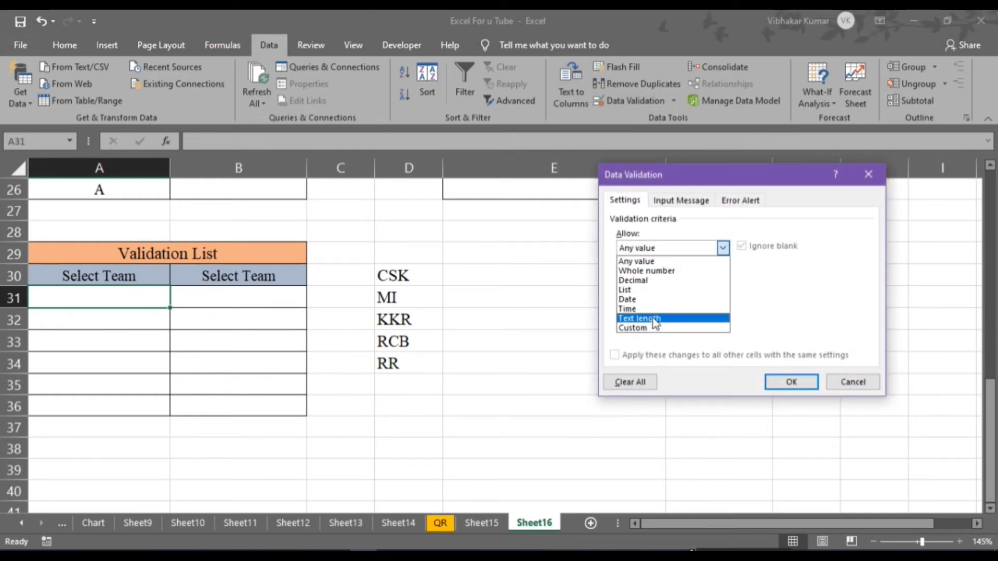
{"action": "left_click", "coordinate": [637, 291]}
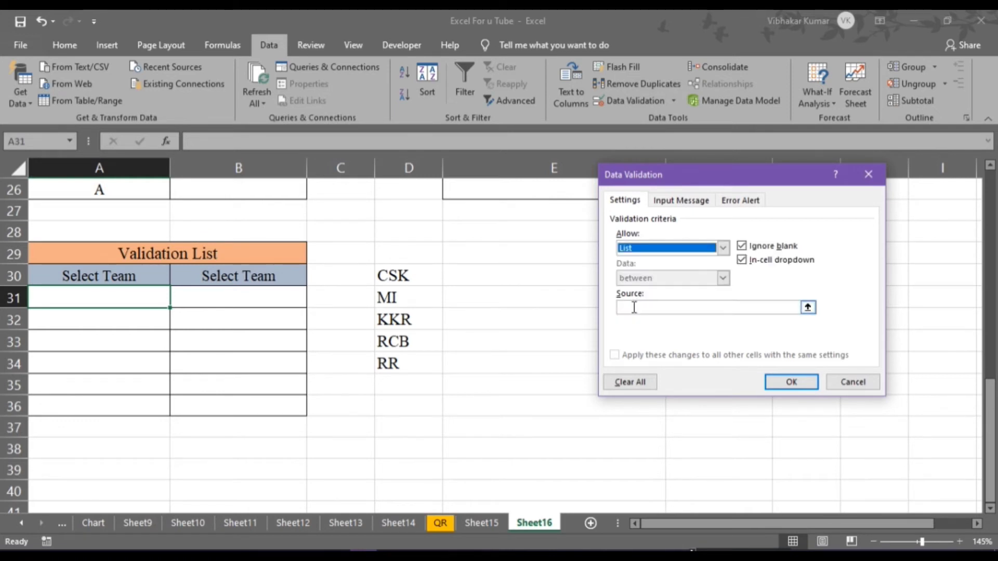
{"action": "left_click", "coordinate": [634, 307]}
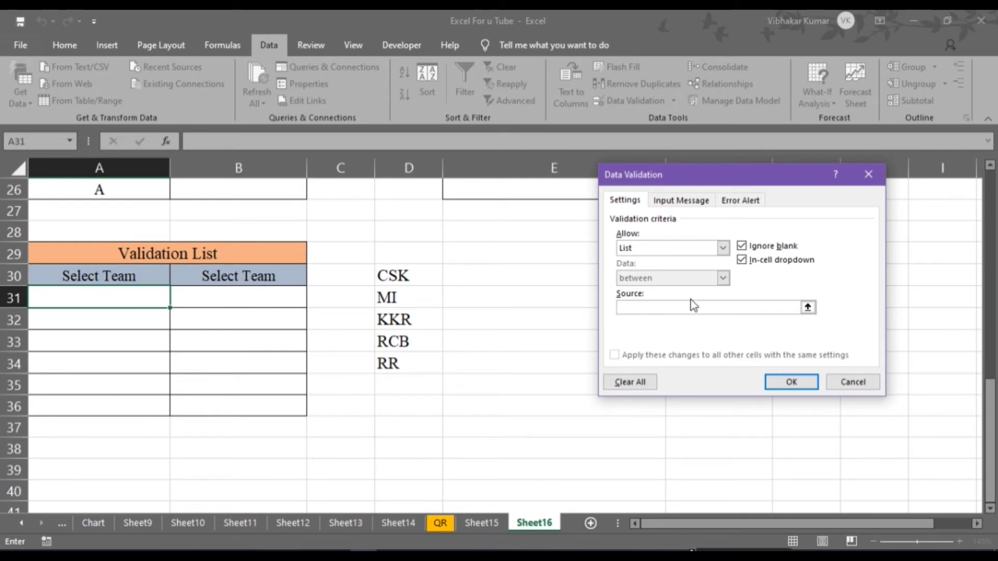
{"action": "left_click", "coordinate": [634, 306]}
{"action": "type", "text": "cs"}
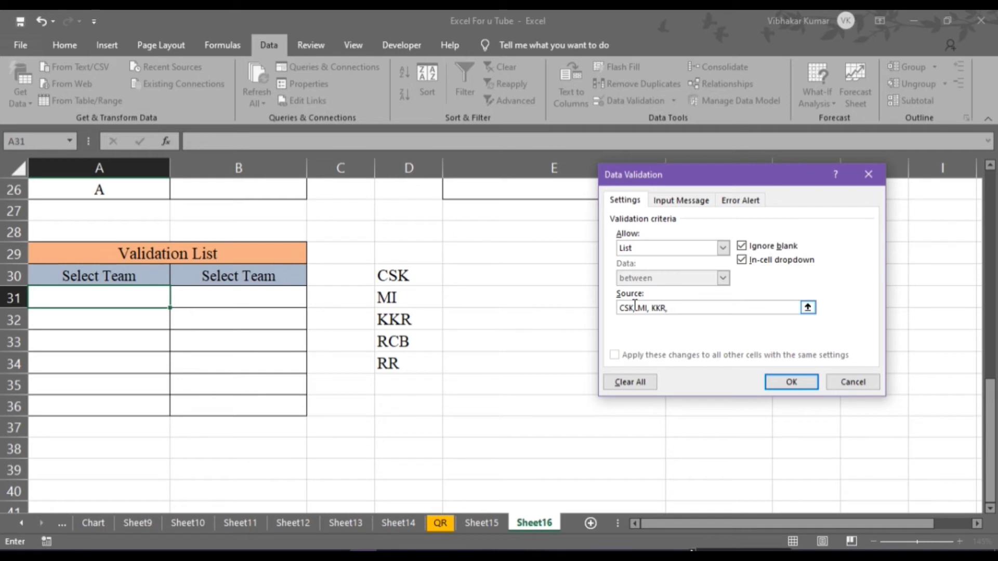
{"action": "type", "text": "RCB"}
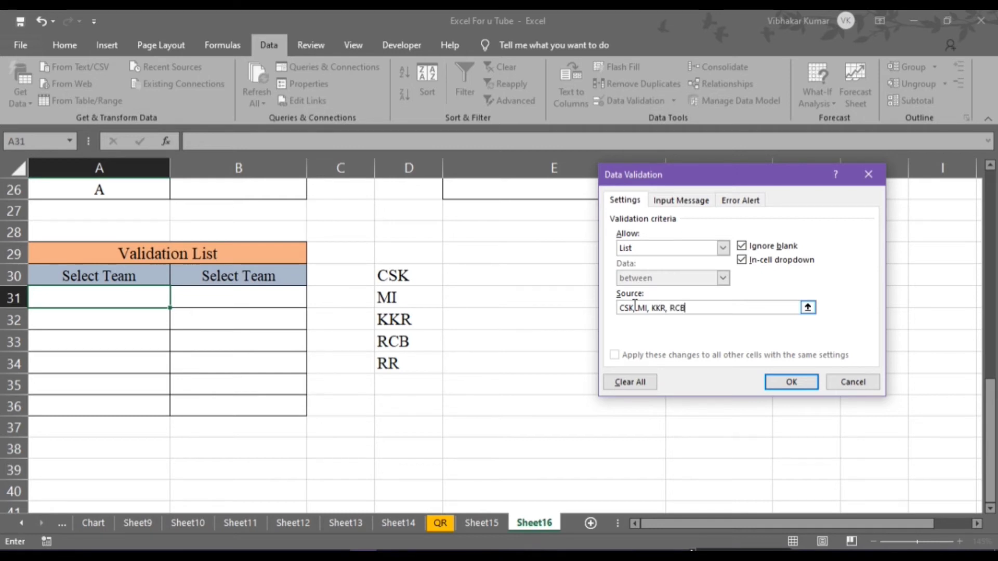
{"action": "left_click", "coordinate": [634, 307]}
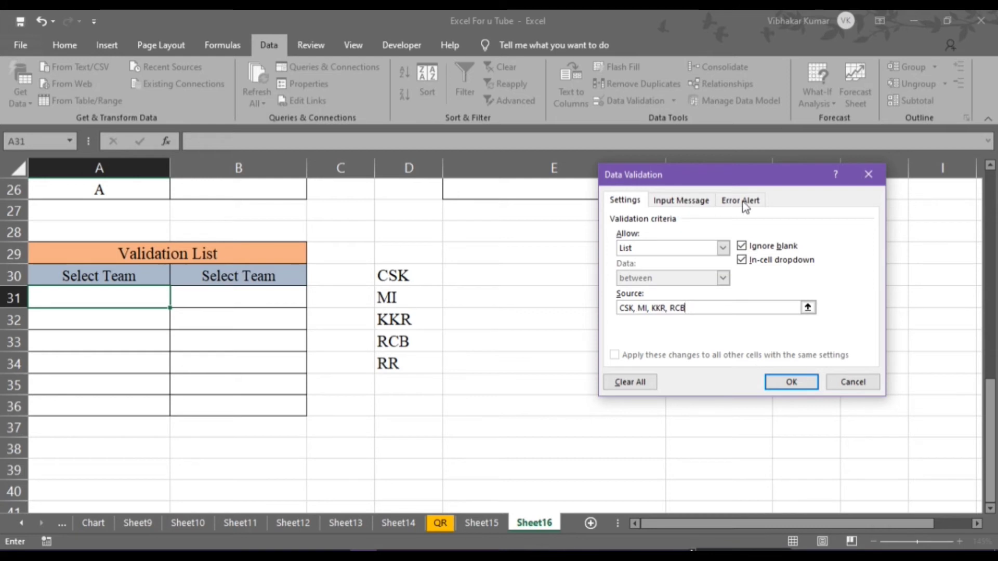
{"action": "left_click", "coordinate": [791, 382]}
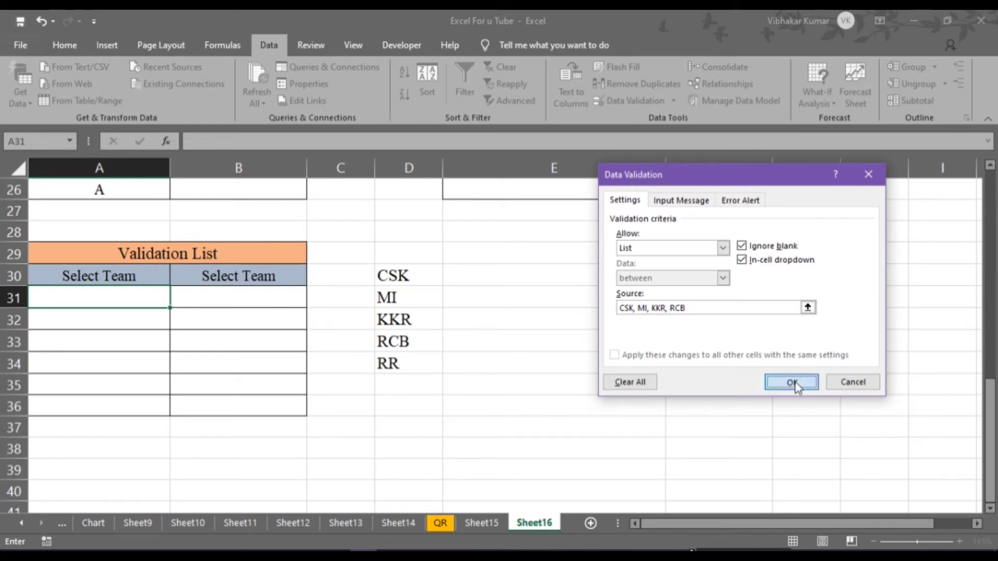
Step: Try out A31's dropdown by choosing the team CSK, and compare it with the cells below
{"action": "left_click", "coordinate": [134, 320]}
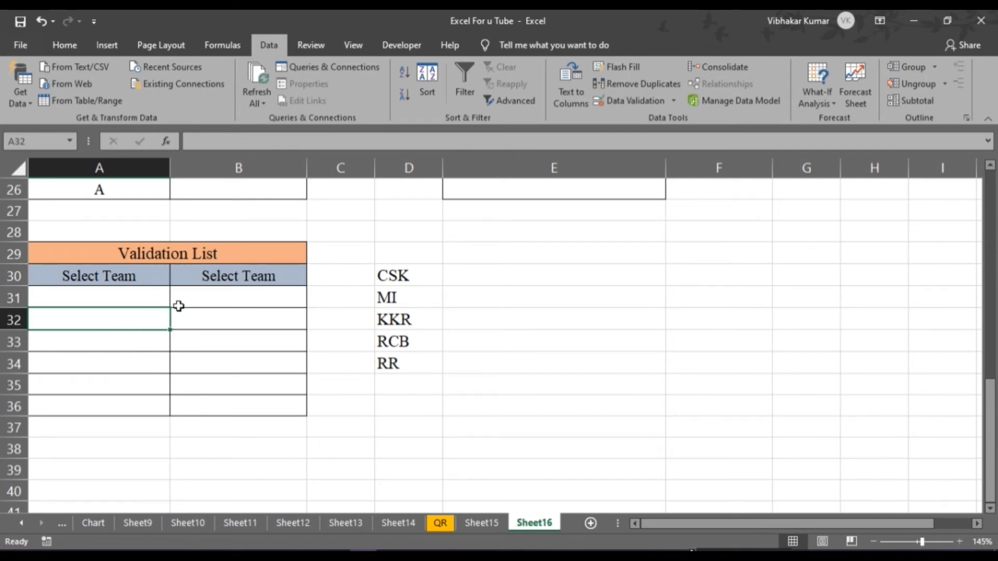
{"action": "left_click", "coordinate": [157, 295]}
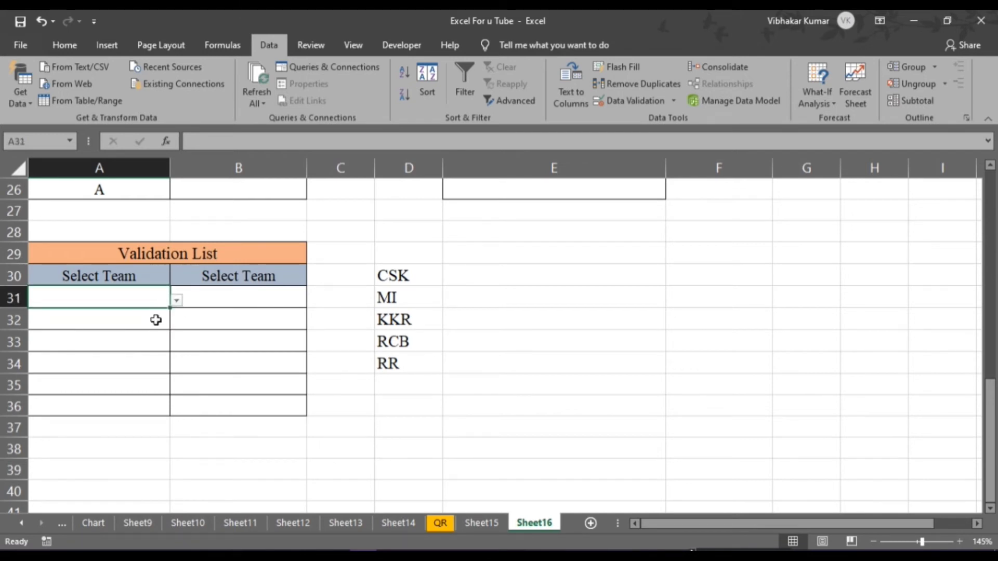
{"action": "left_click", "coordinate": [156, 319]}
{"action": "left_click", "coordinate": [157, 332]}
{"action": "left_click", "coordinate": [150, 297]}
{"action": "left_click", "coordinate": [177, 301]}
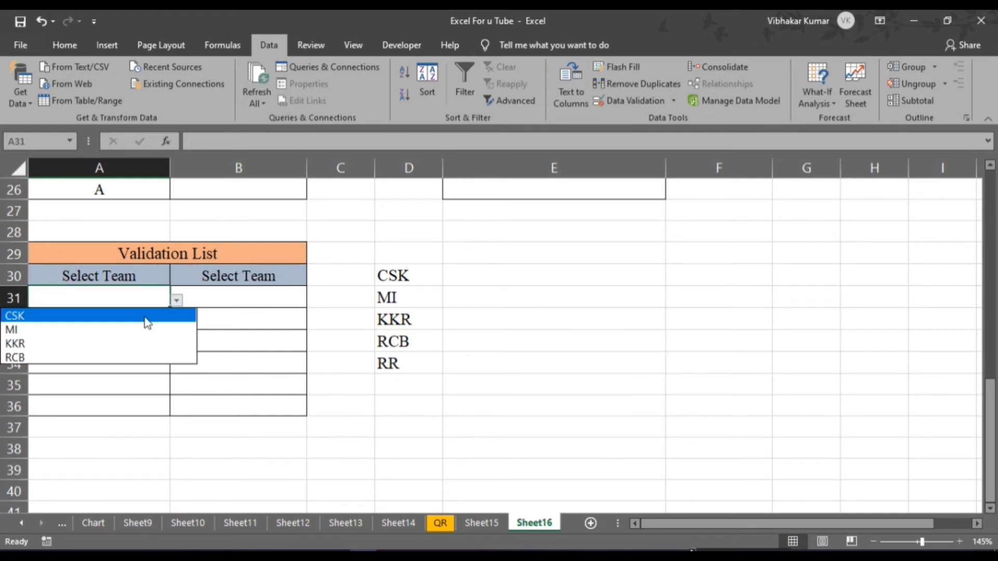
{"action": "key", "text": "Escape"}
{"action": "left_click", "coordinate": [76, 320]}
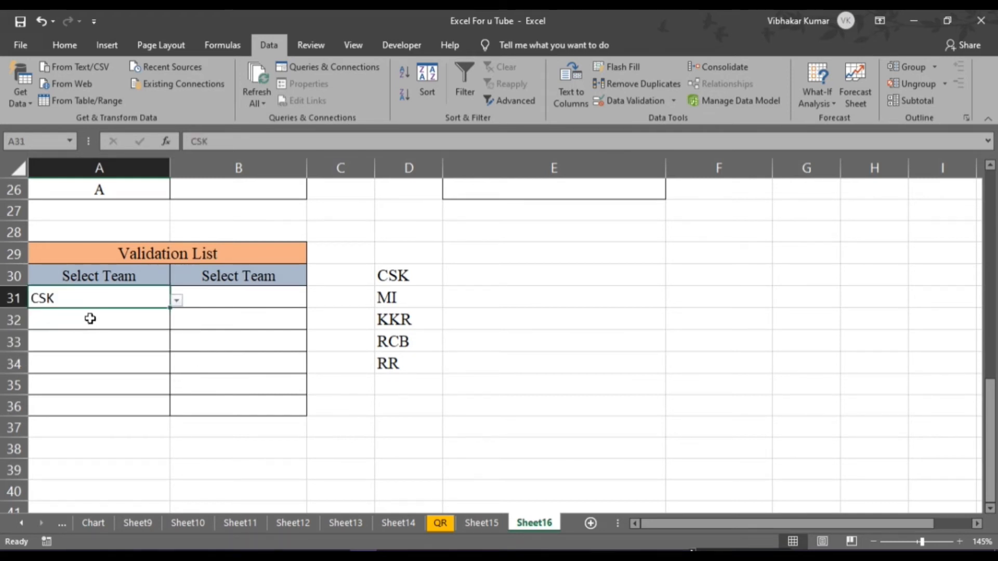
{"action": "left_click", "coordinate": [145, 317]}
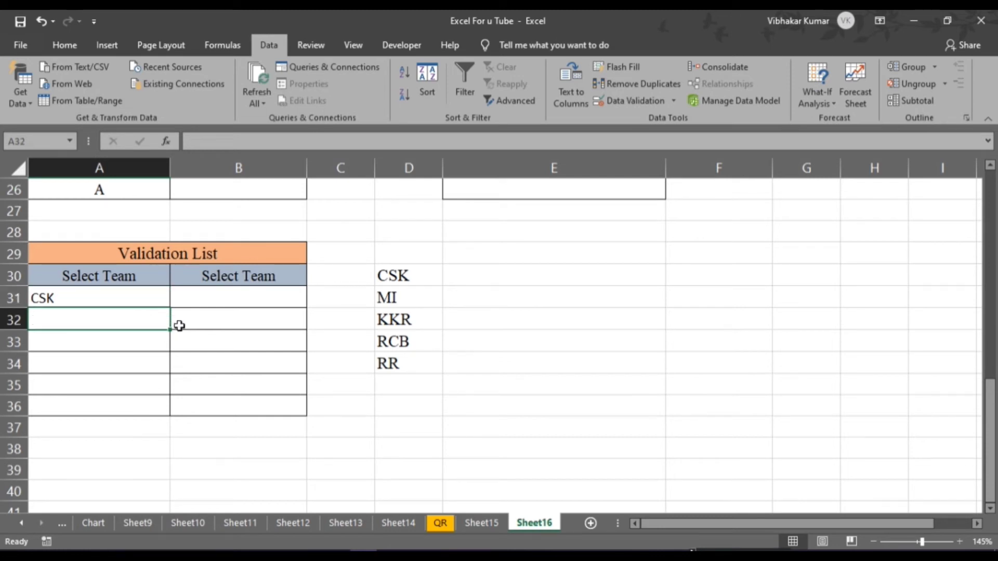
{"action": "left_click", "coordinate": [94, 297]}
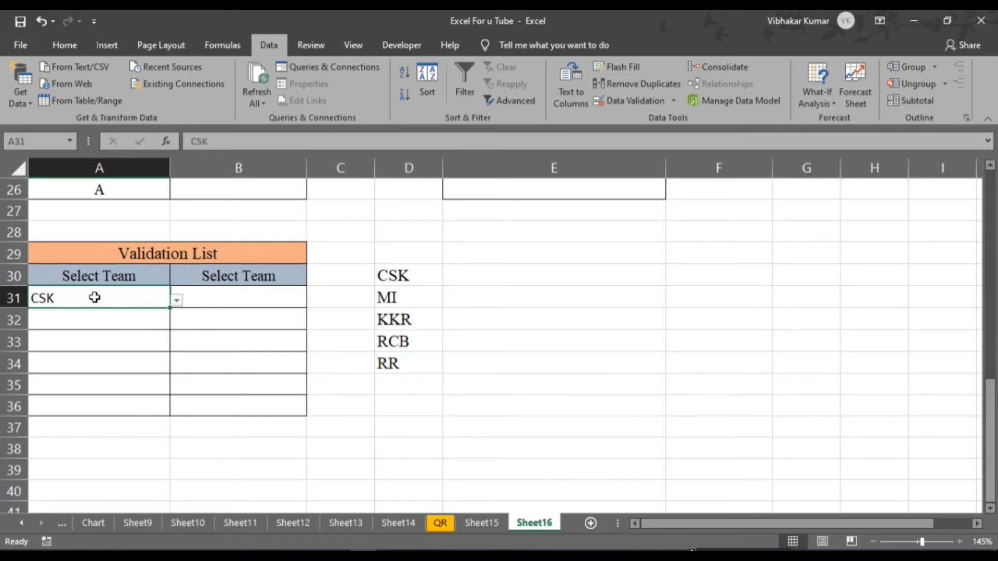
{"action": "left_click", "coordinate": [672, 101]}
{"action": "left_click", "coordinate": [640, 117]}
{"action": "left_click", "coordinate": [632, 381]}
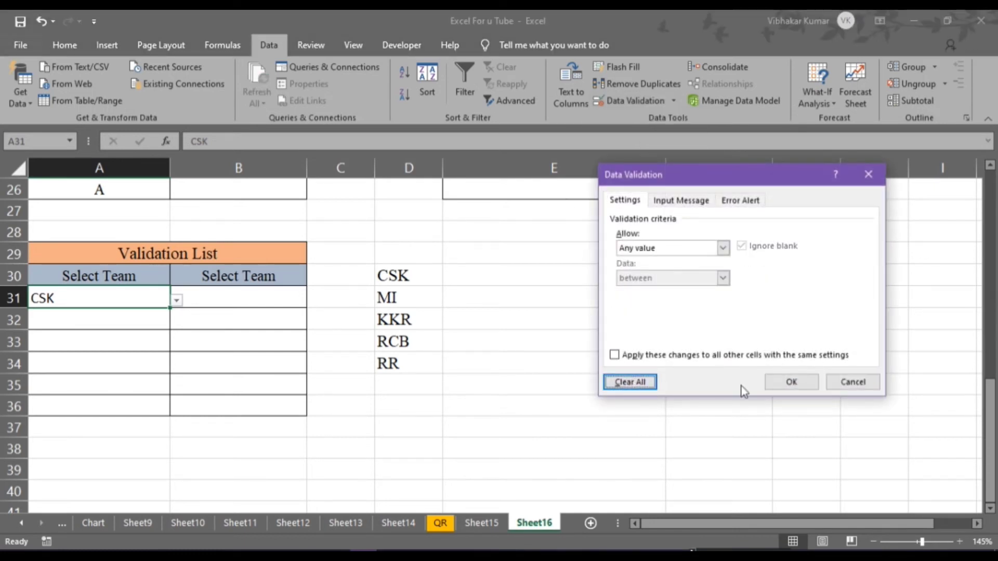
{"action": "left_click", "coordinate": [852, 382]}
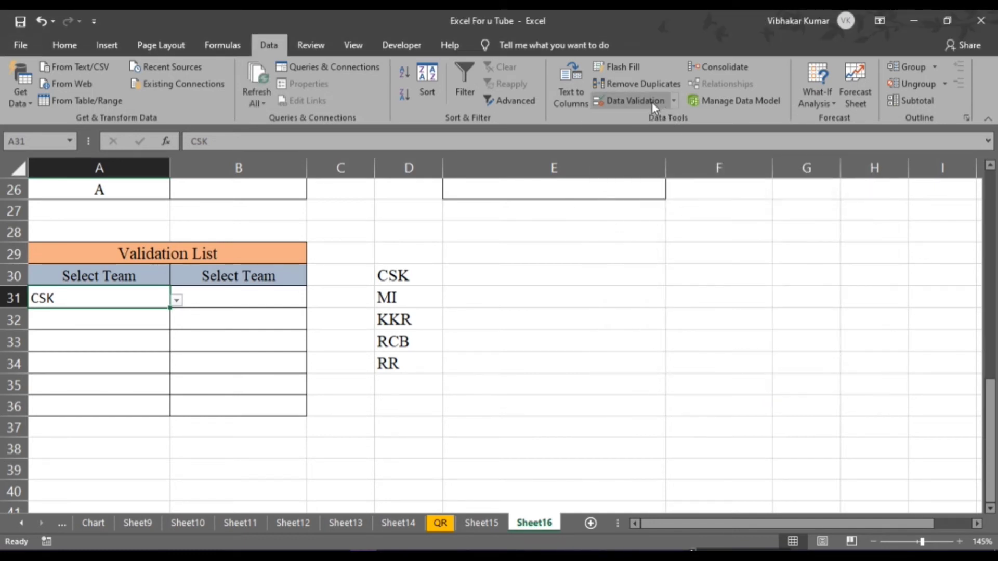
Step: Clear the list validation rule from A31 and delete its team entry
{"action": "left_click_drag", "start_coordinate": [691, 307], "coordinate": [590, 305]}
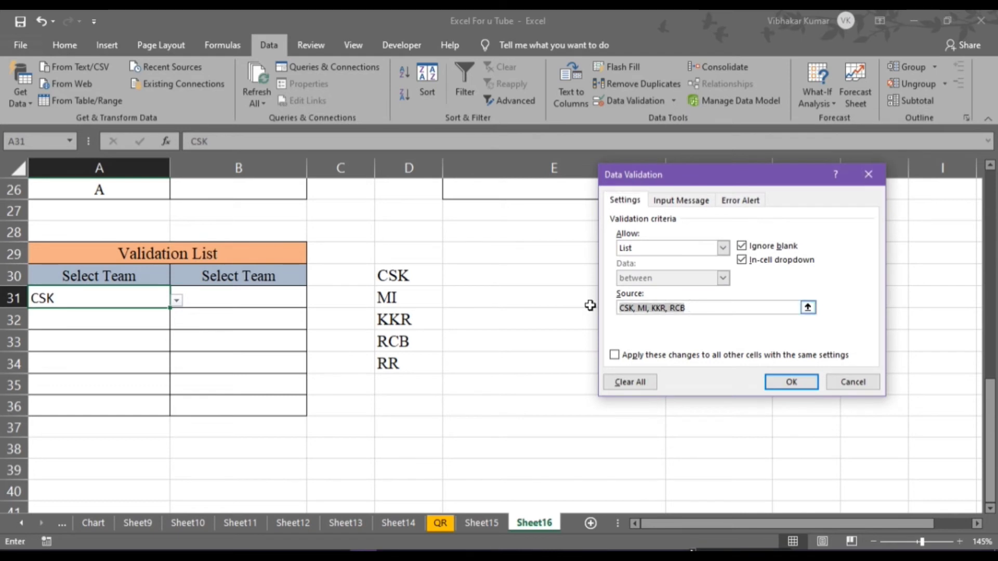
{"action": "left_click", "coordinate": [638, 382]}
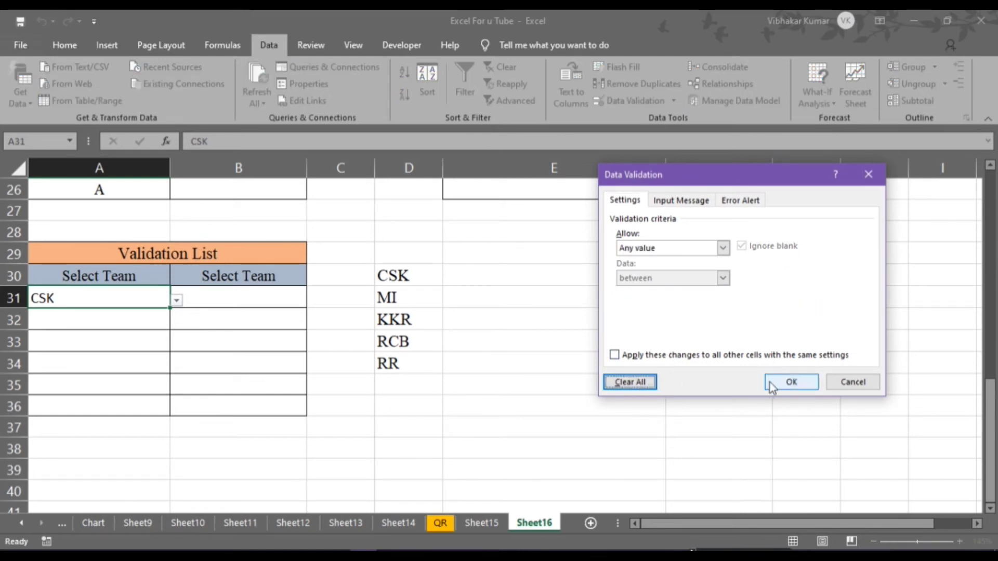
{"action": "left_click", "coordinate": [770, 381]}
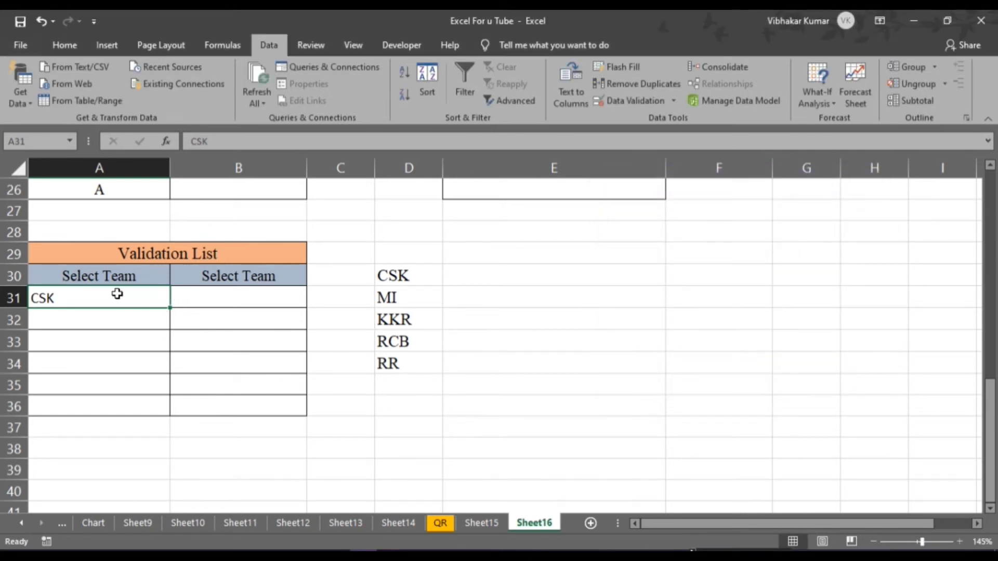
{"action": "key", "text": "Delete"}
Step: Apply a list validation rule to A31:A36 with the source CSK, MI, KKR, RCB
{"action": "left_click_drag", "start_coordinate": [115, 294], "coordinate": [122, 411]}
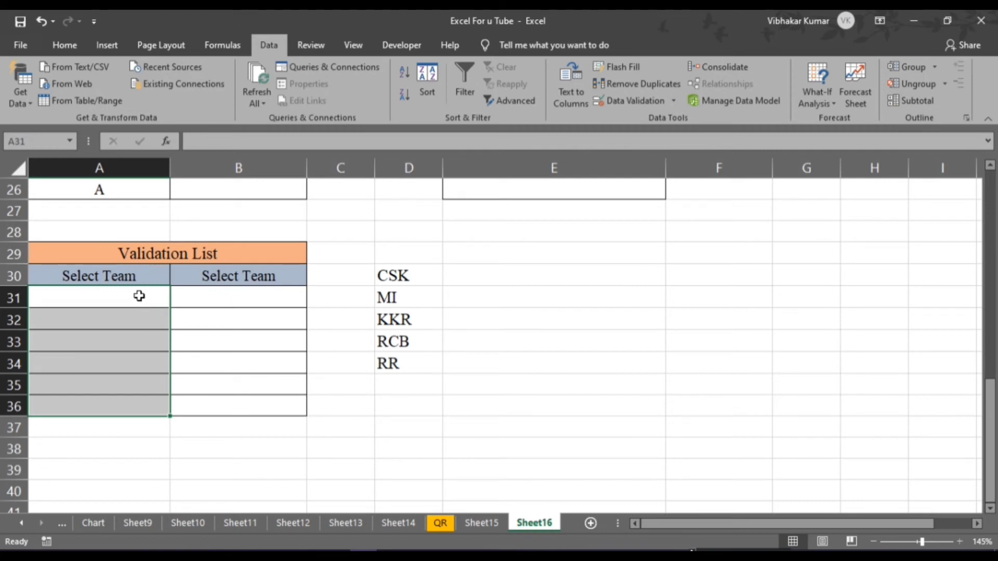
{"action": "left_click", "coordinate": [623, 105]}
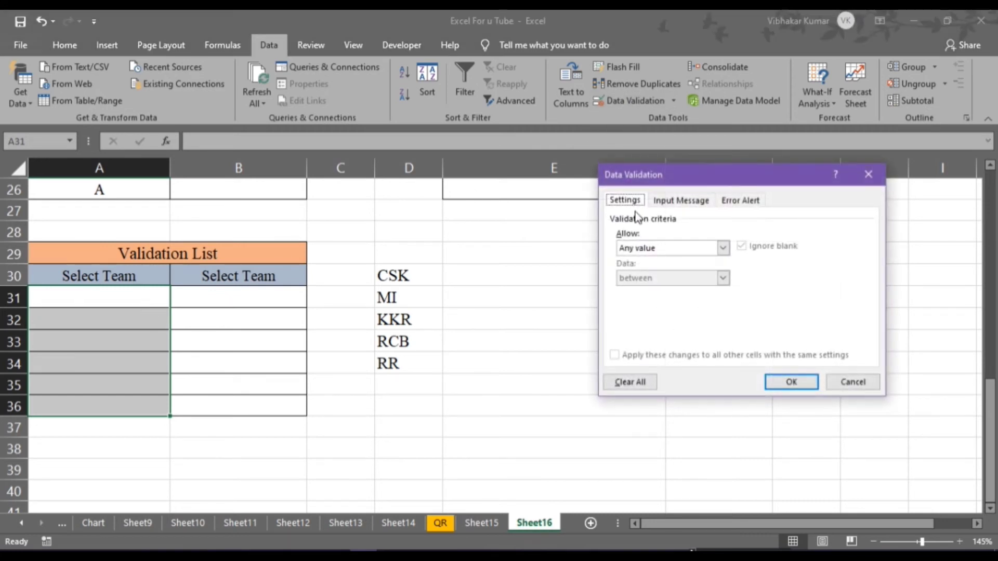
{"action": "left_click", "coordinate": [651, 248]}
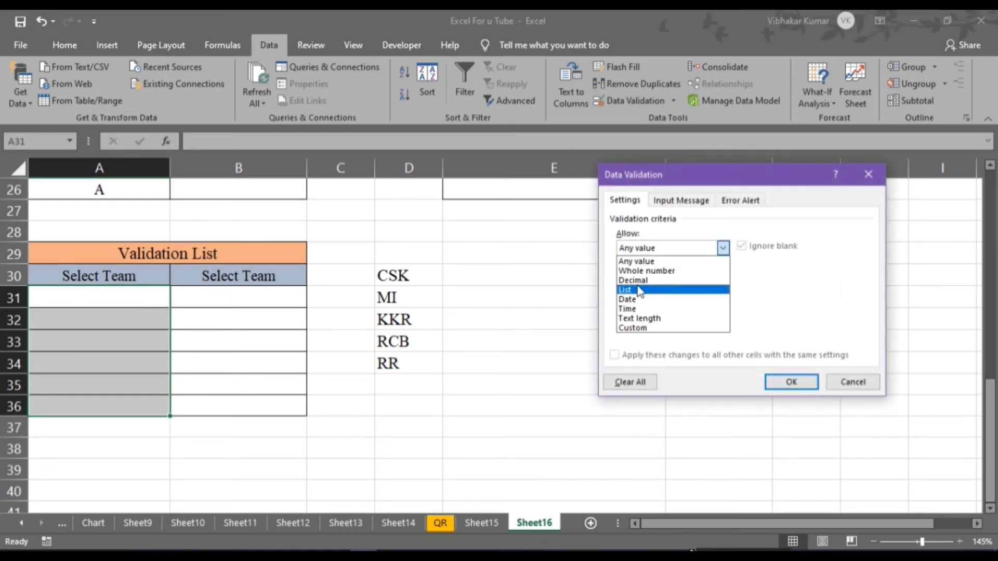
{"action": "left_click", "coordinate": [639, 290]}
{"action": "left_click", "coordinate": [637, 308]}
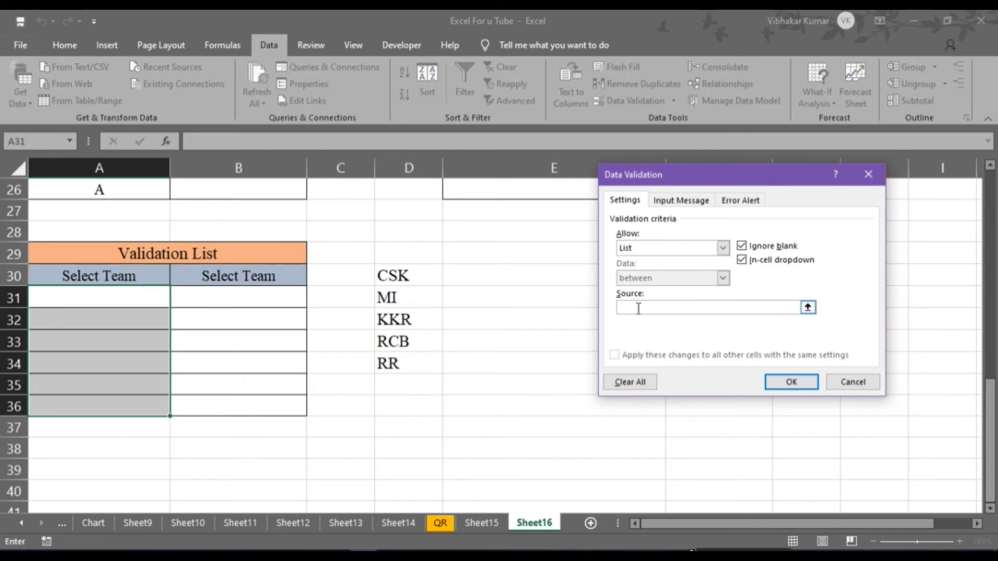
{"action": "type", "text": "CSK, MI, KKR, RCB"}
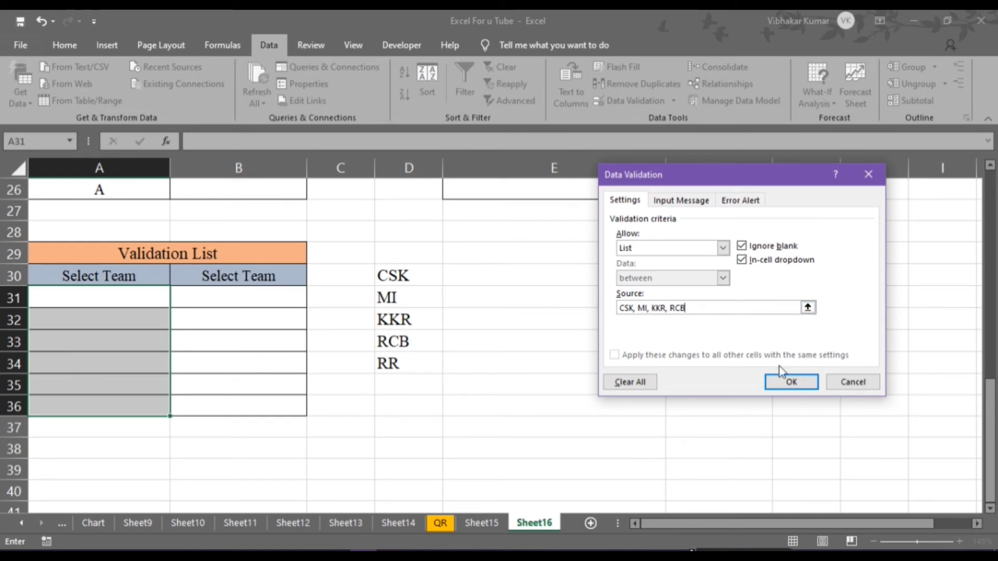
{"action": "left_click", "coordinate": [788, 382]}
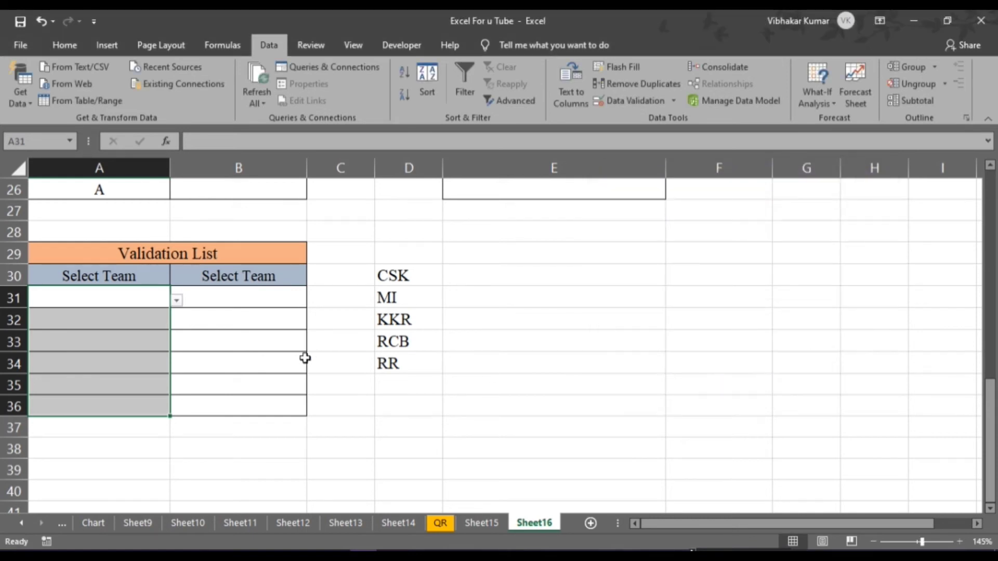
Step: Choose the team MI from the dropdown lists in A31 and A32
{"action": "left_click", "coordinate": [147, 316]}
{"action": "left_click", "coordinate": [161, 337]}
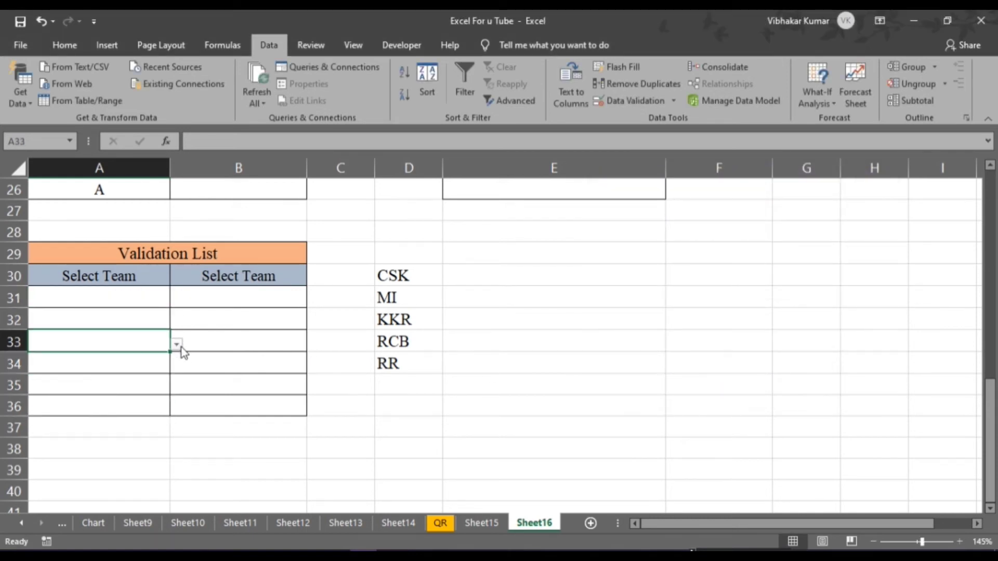
{"action": "left_click", "coordinate": [159, 297]}
{"action": "left_click", "coordinate": [177, 301]}
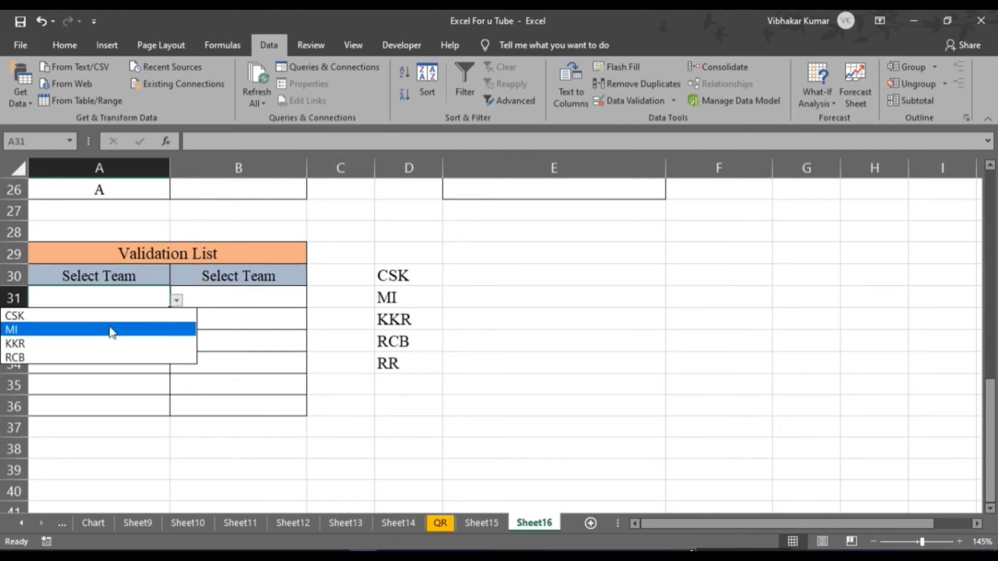
{"action": "left_click", "coordinate": [112, 330]}
{"action": "left_click", "coordinate": [140, 320]}
{"action": "left_click", "coordinate": [177, 323]}
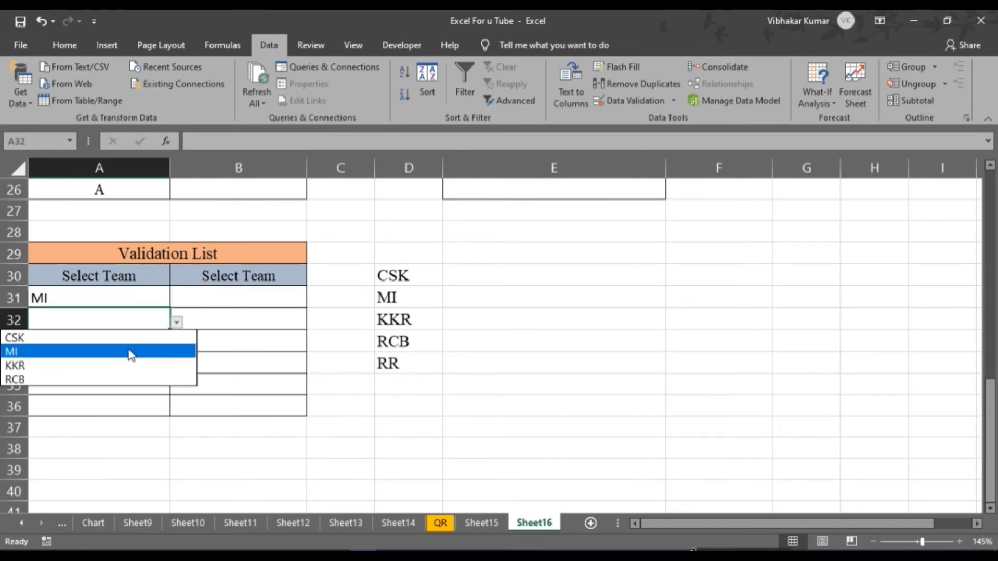
{"action": "left_click", "coordinate": [131, 352]}
Step: Choose the team MI from the dropdown lists in A33, A34 and A35
{"action": "left_click", "coordinate": [161, 344]}
{"action": "left_click", "coordinate": [177, 344]}
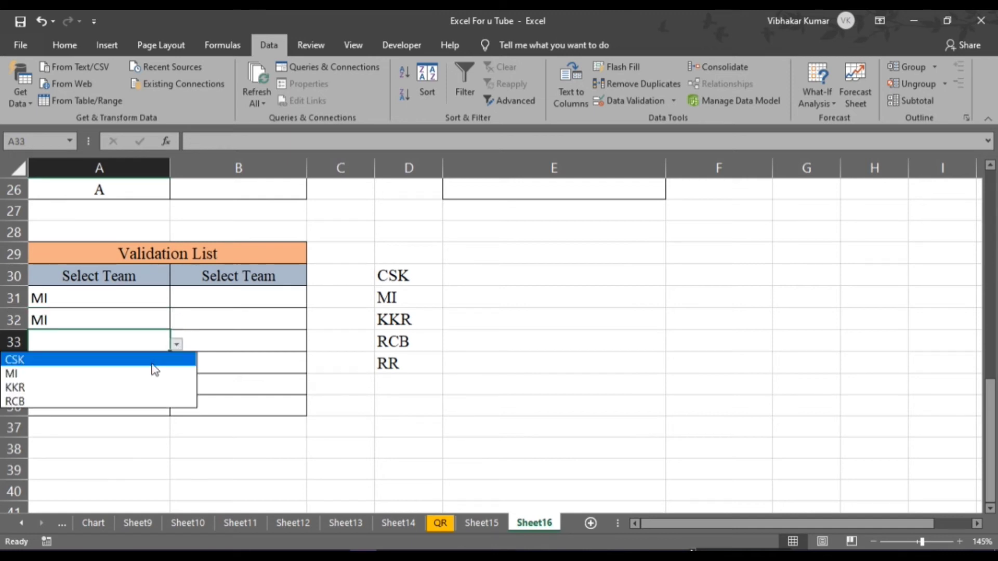
{"action": "left_click", "coordinate": [118, 375]}
{"action": "left_click", "coordinate": [143, 366]}
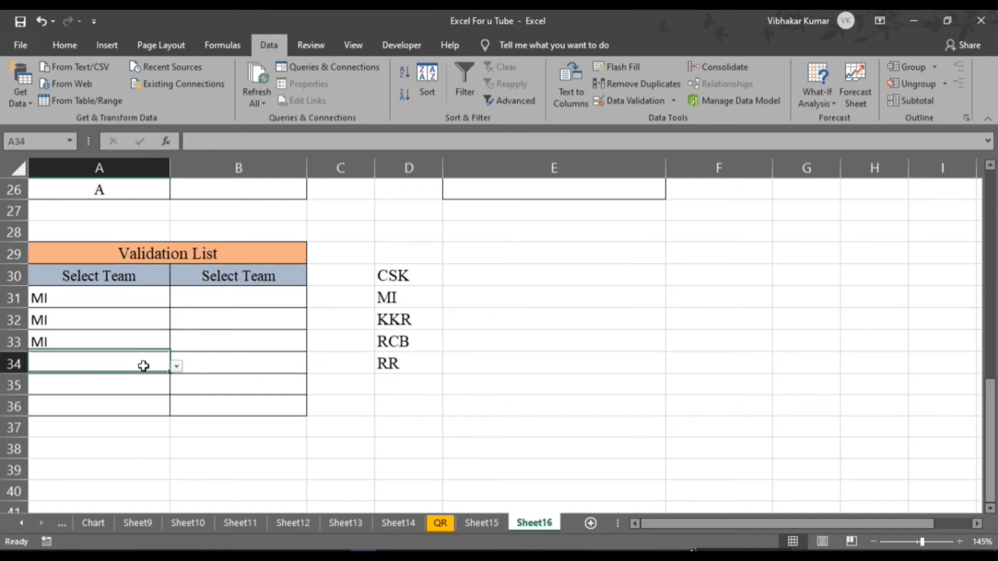
{"action": "left_click", "coordinate": [177, 366]}
{"action": "left_click", "coordinate": [130, 395]}
{"action": "left_click", "coordinate": [150, 390]}
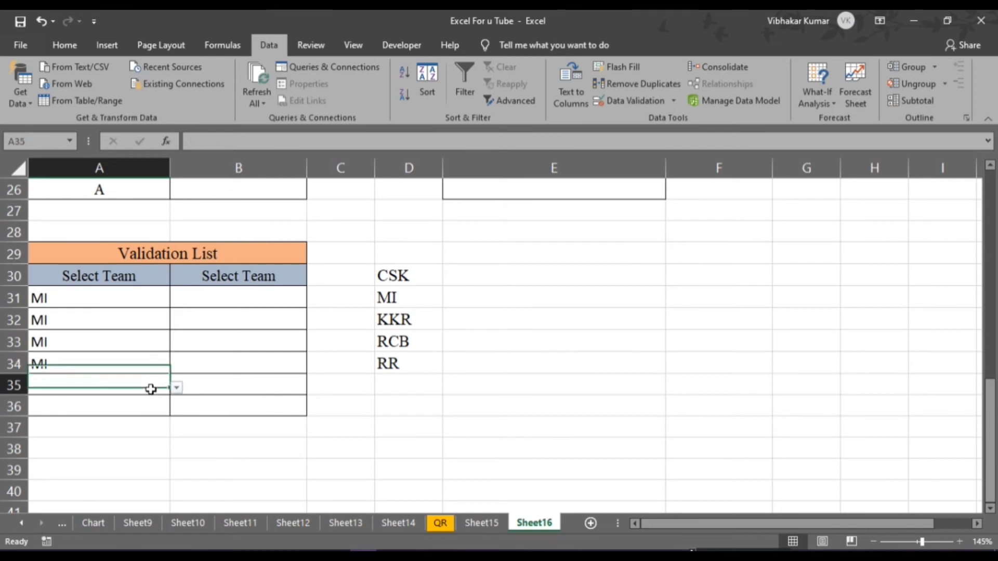
{"action": "left_click", "coordinate": [176, 387]}
{"action": "left_click", "coordinate": [109, 426]}
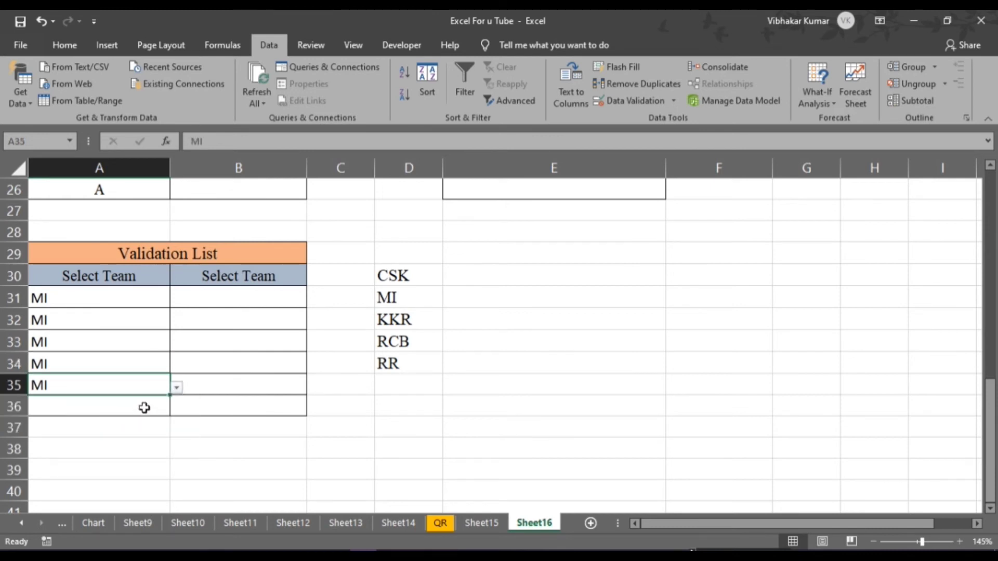
Step: Change the team in A34 to CSK using its dropdown list, and select B31
{"action": "left_click", "coordinate": [145, 358]}
{"action": "left_click", "coordinate": [176, 365]}
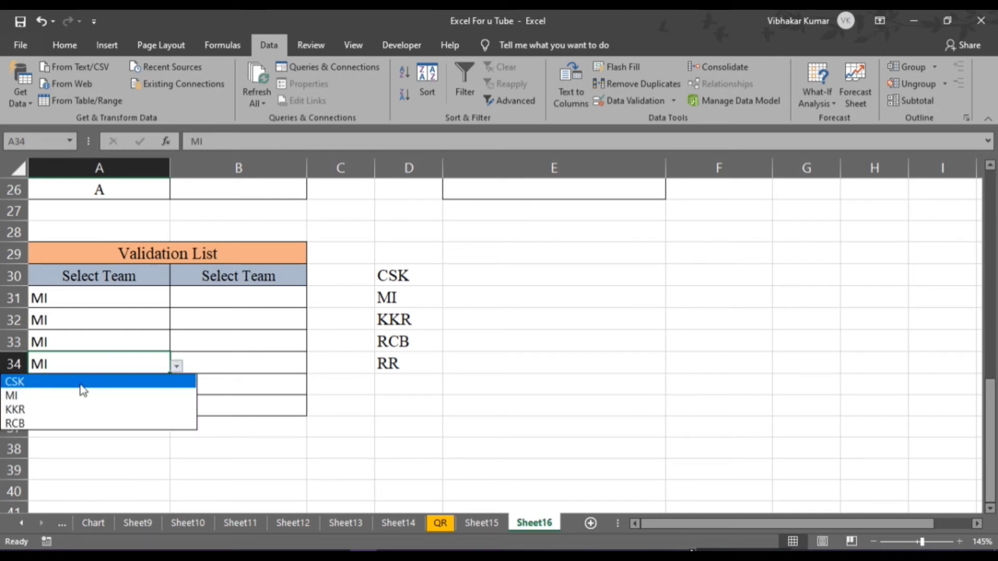
{"action": "left_click", "coordinate": [81, 385]}
{"action": "left_click", "coordinate": [267, 301]}
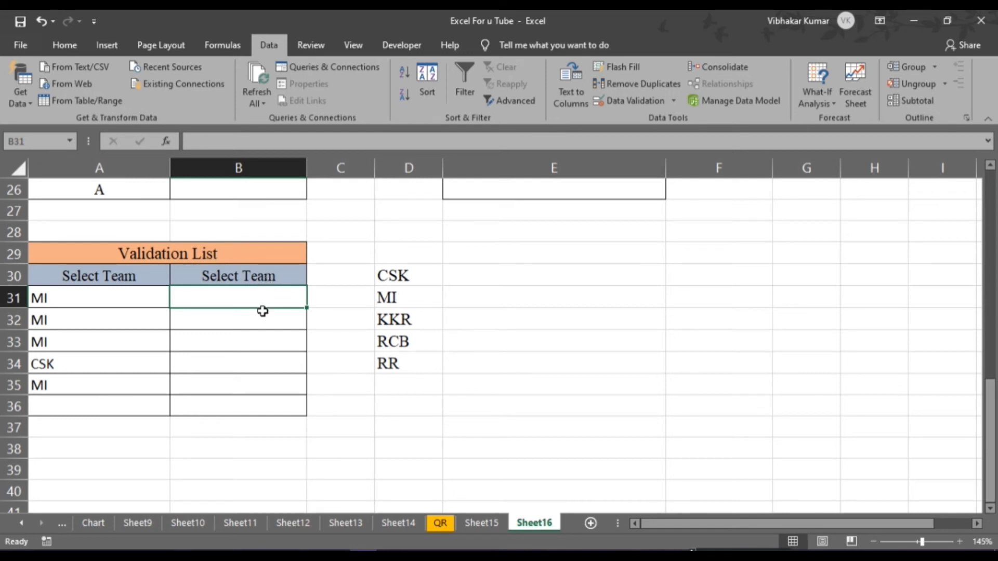
Step: Apply a list validation rule to B31:B36 using the team names in D30:D34 as the source
{"action": "left_click_drag", "start_coordinate": [255, 296], "coordinate": [261, 407]}
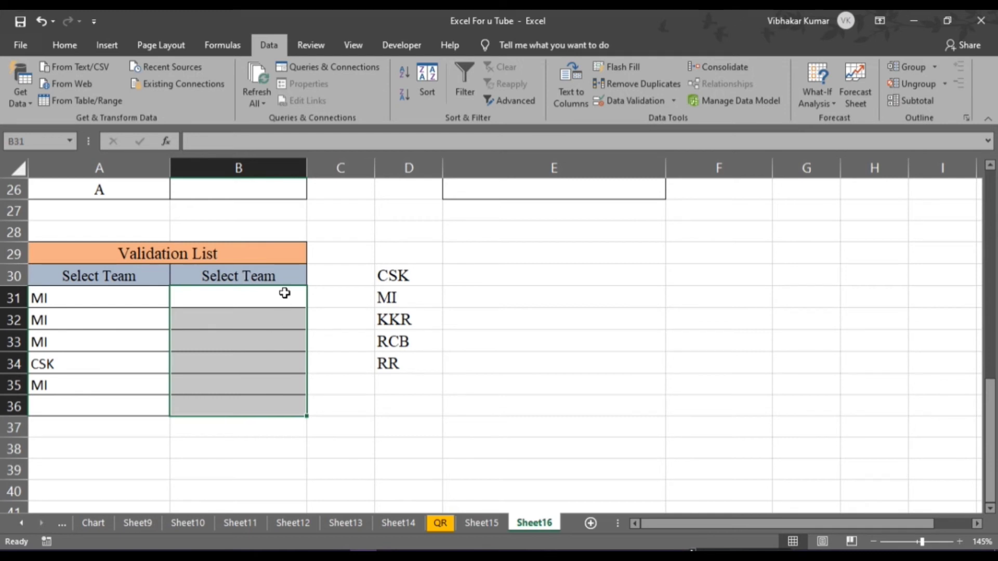
{"action": "left_click", "coordinate": [646, 102]}
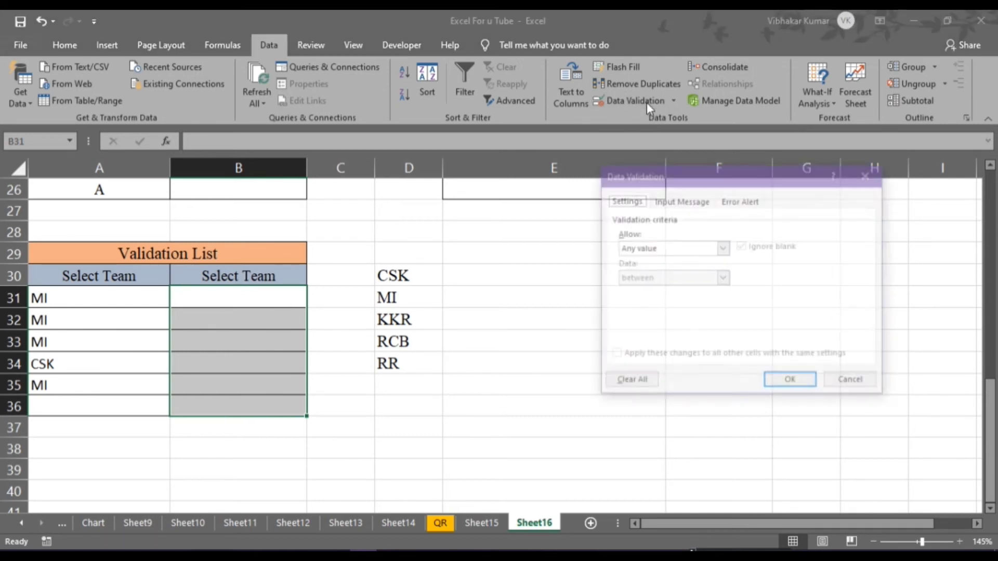
{"action": "left_click", "coordinate": [658, 249]}
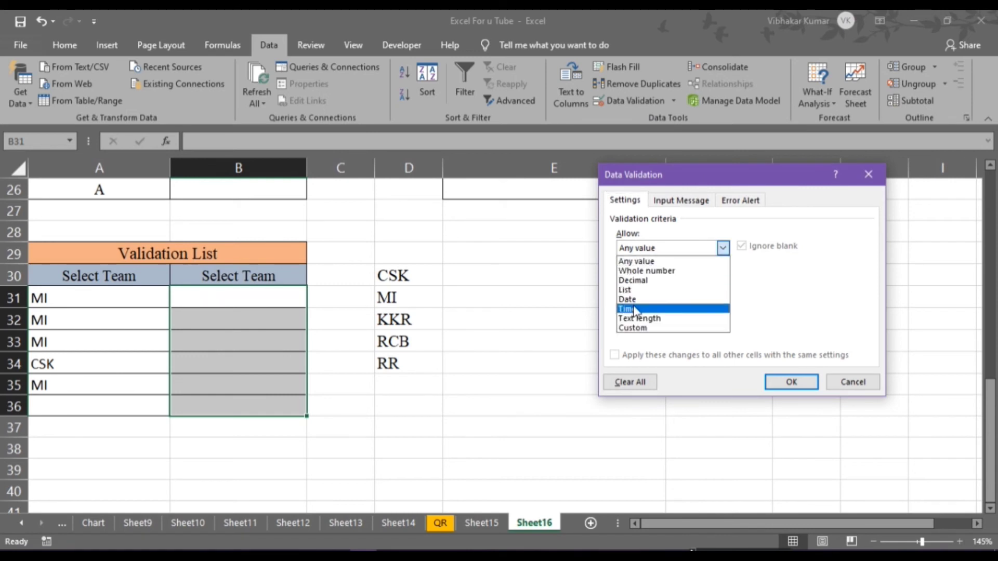
{"action": "left_click", "coordinate": [635, 292]}
{"action": "left_click", "coordinate": [640, 307]}
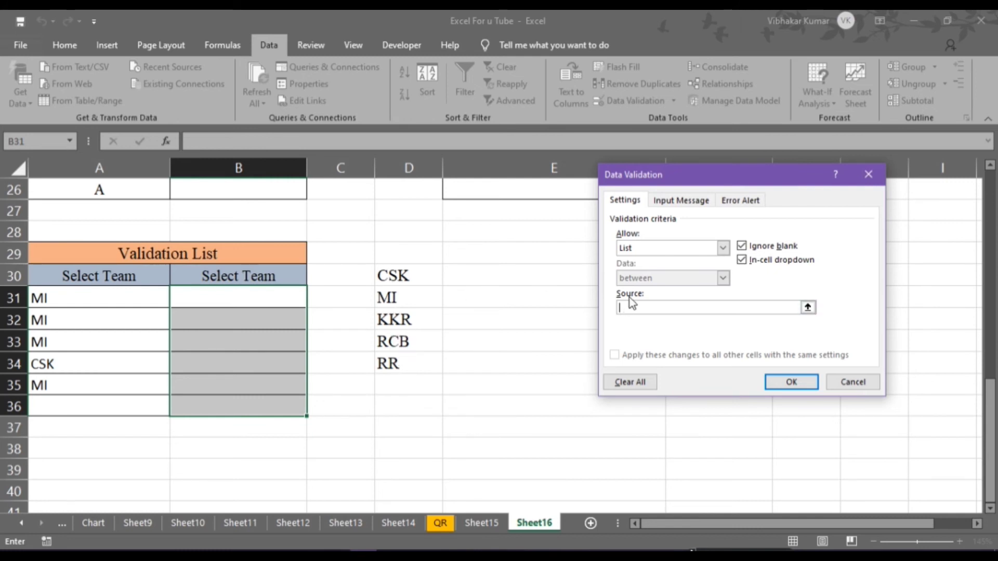
{"action": "left_click_drag", "start_coordinate": [408, 271], "coordinate": [410, 372]}
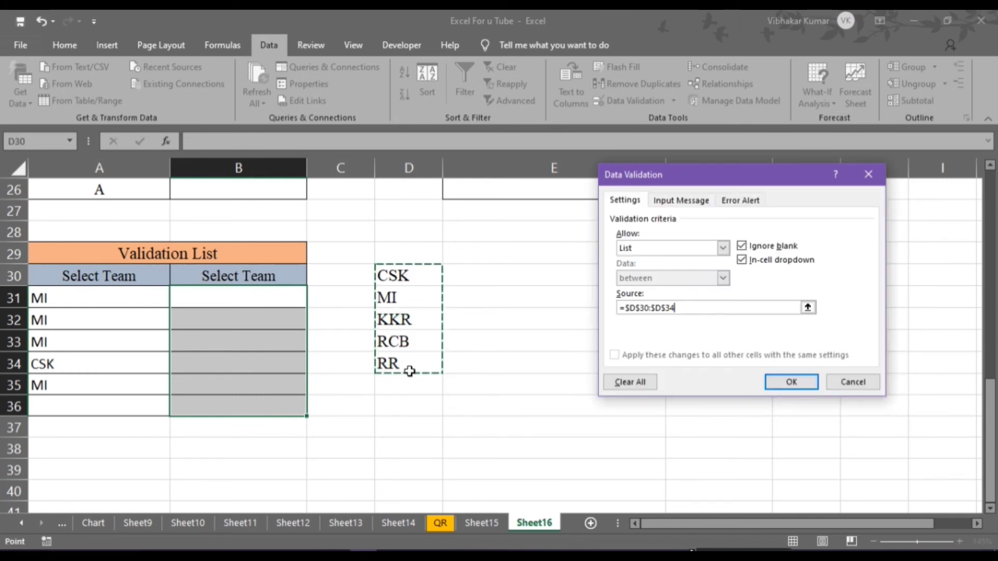
{"action": "left_click", "coordinate": [791, 383]}
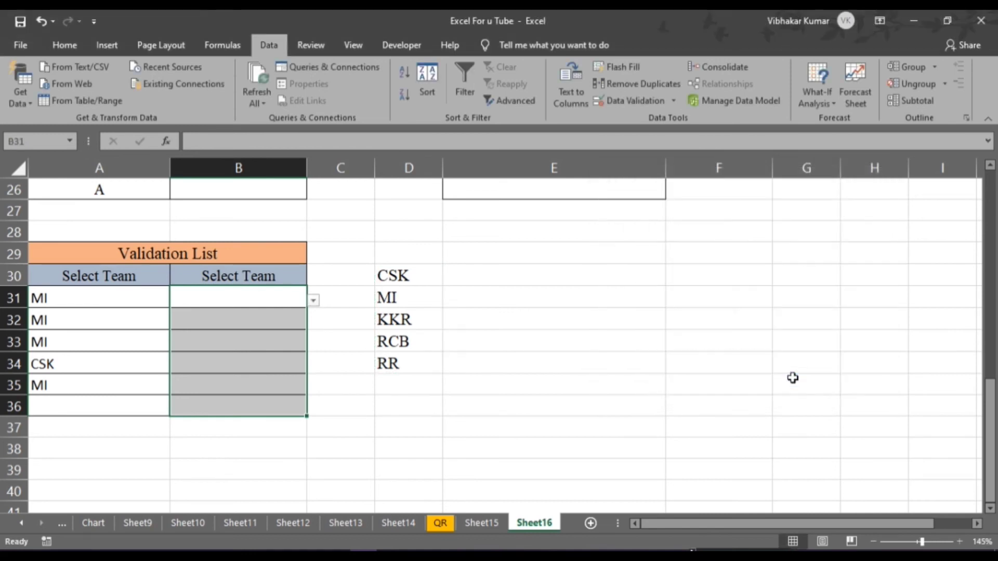
Step: Choose the team MI in B31 and KKR in B32 from their dropdown lists
{"action": "left_click", "coordinate": [529, 305]}
{"action": "left_click", "coordinate": [286, 299]}
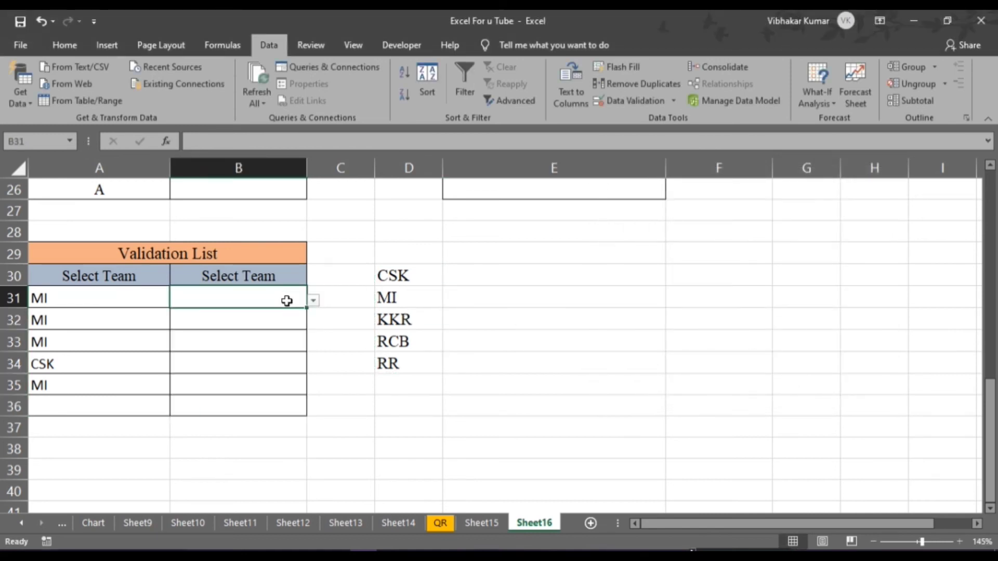
{"action": "left_click", "coordinate": [281, 319]}
{"action": "left_click", "coordinate": [293, 299]}
{"action": "left_click", "coordinate": [140, 295]}
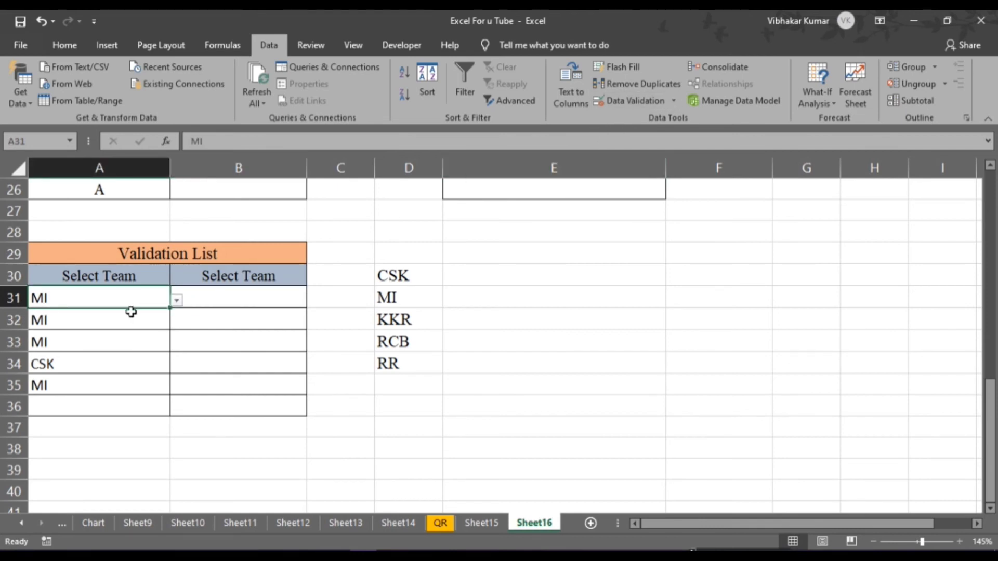
{"action": "left_click", "coordinate": [208, 294]}
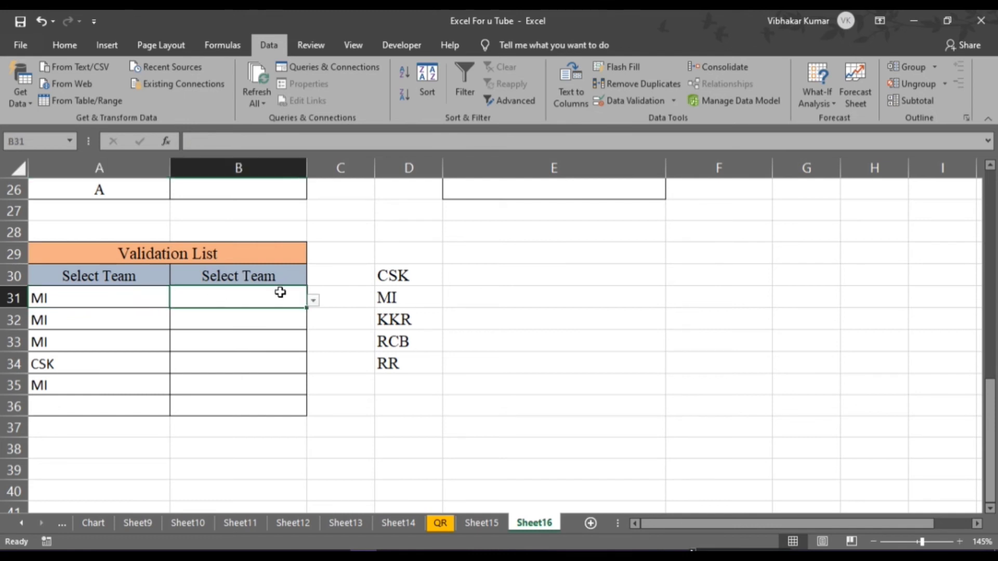
{"action": "left_click", "coordinate": [314, 302]}
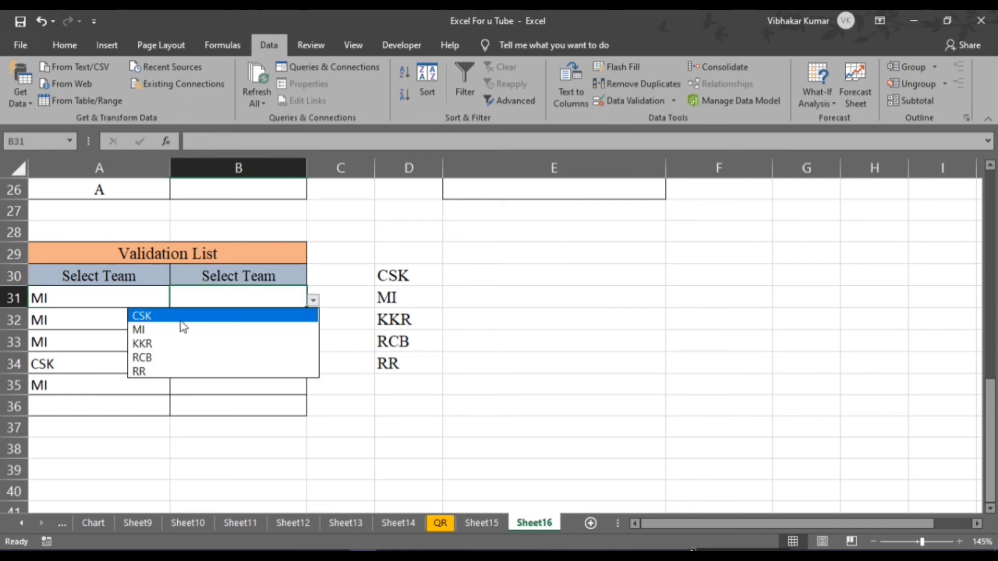
{"action": "left_click", "coordinate": [241, 322]}
{"action": "left_click", "coordinate": [286, 324]}
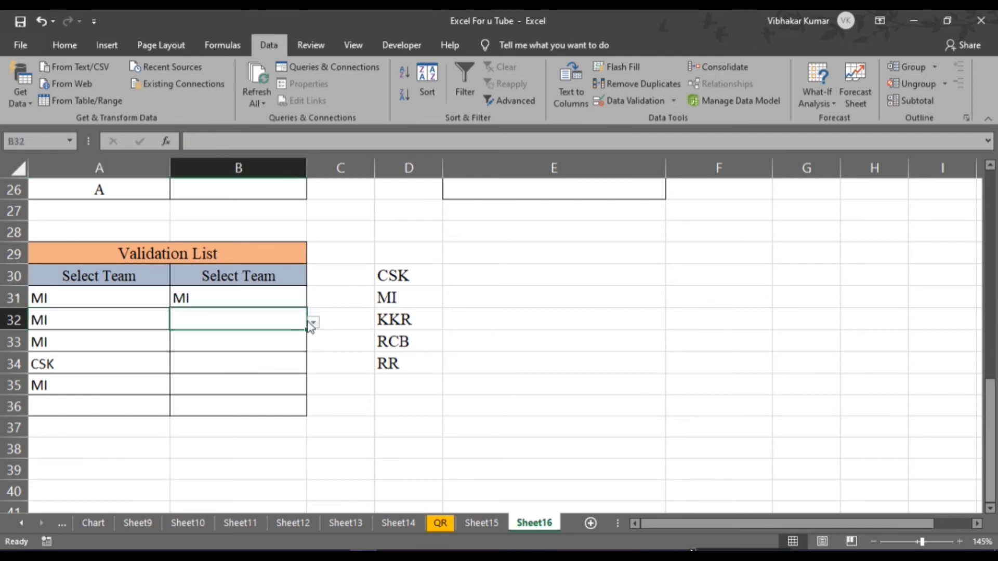
{"action": "left_click", "coordinate": [313, 323]}
{"action": "left_click", "coordinate": [201, 365]}
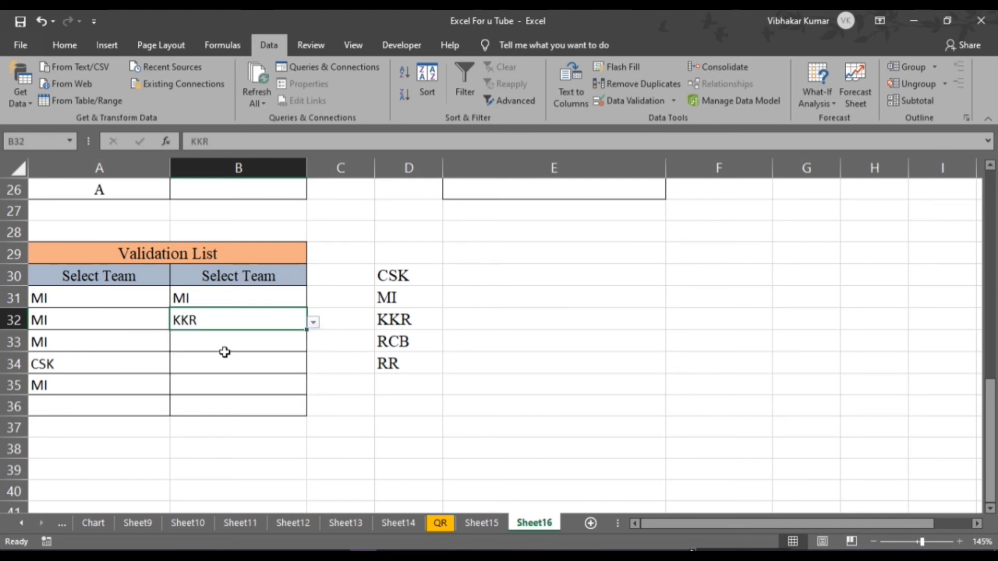
Step: Choose the team KKR from the dropdown lists in B33 and B34
{"action": "left_click", "coordinate": [299, 347]}
{"action": "left_click", "coordinate": [313, 346]}
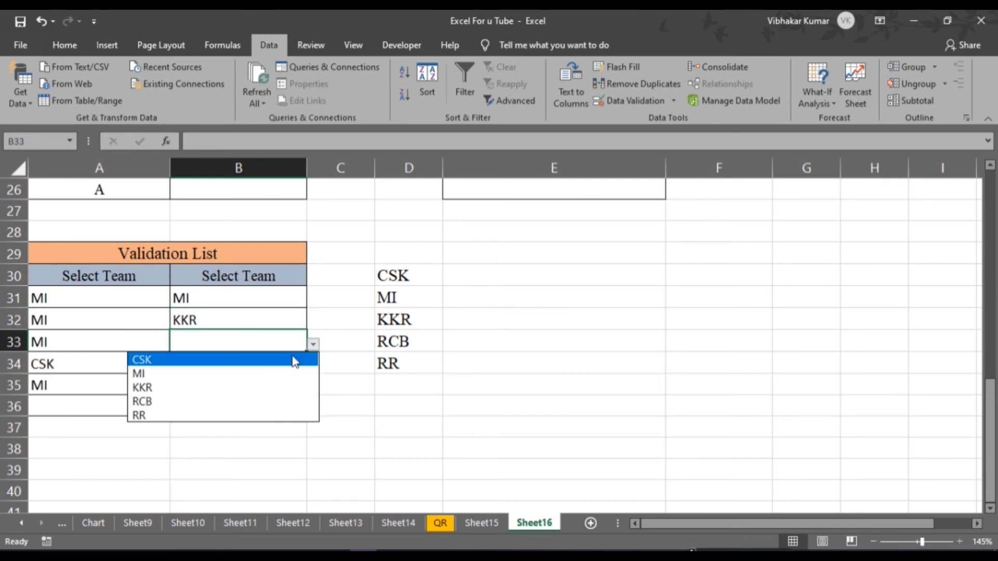
{"action": "left_click", "coordinate": [193, 387]}
{"action": "left_click", "coordinate": [255, 364]}
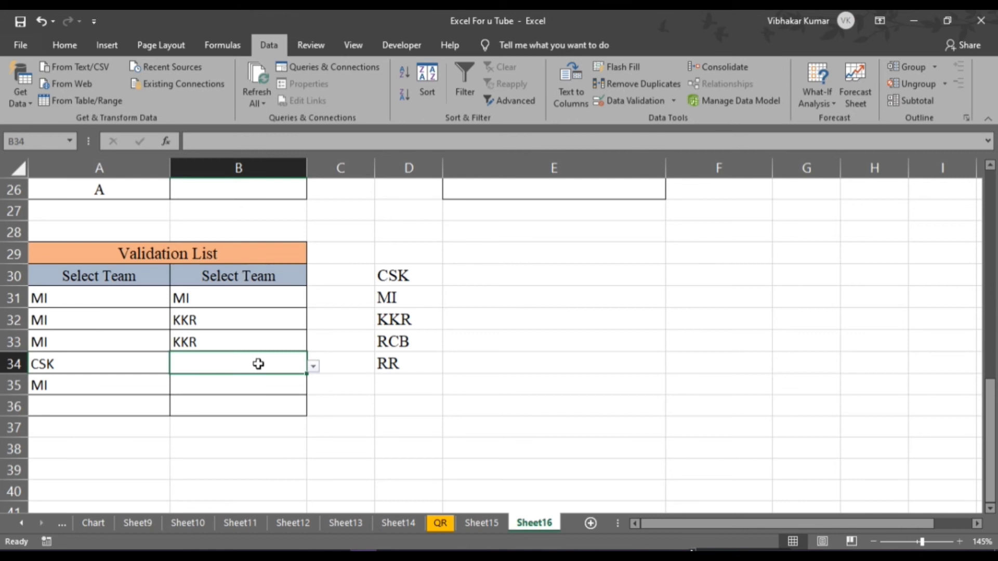
{"action": "left_click", "coordinate": [313, 370]}
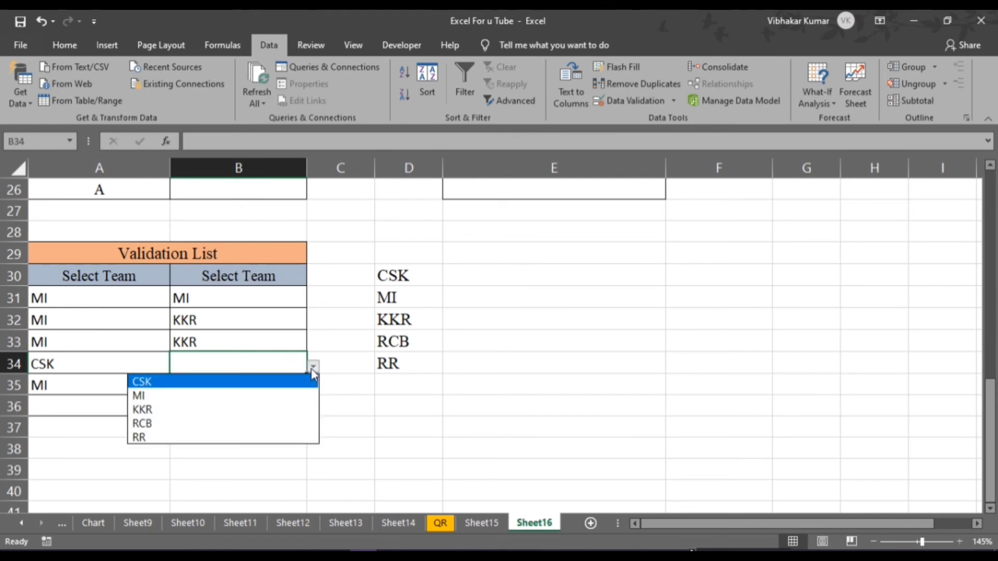
{"action": "left_click", "coordinate": [177, 410]}
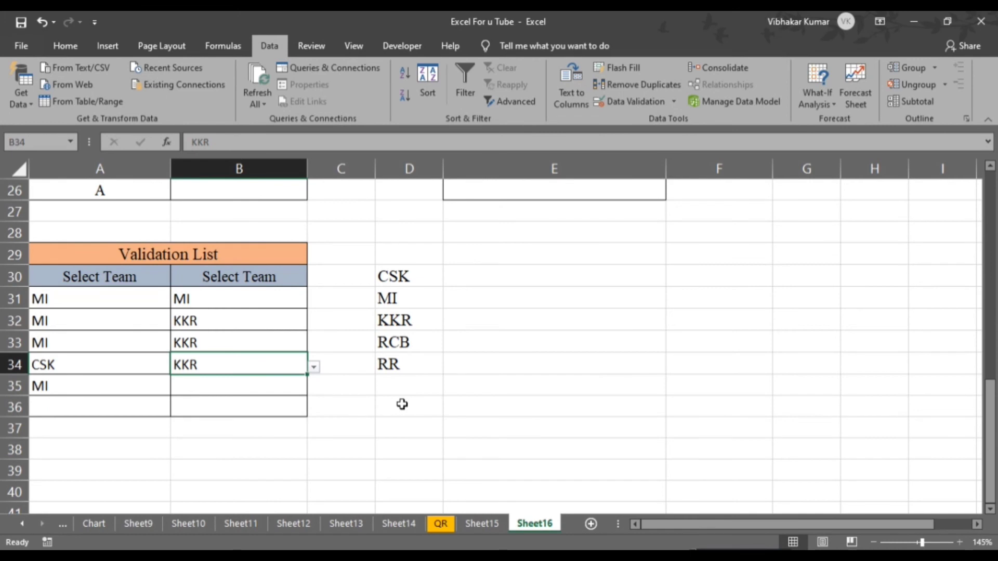
{"action": "left_click", "coordinate": [730, 262]}
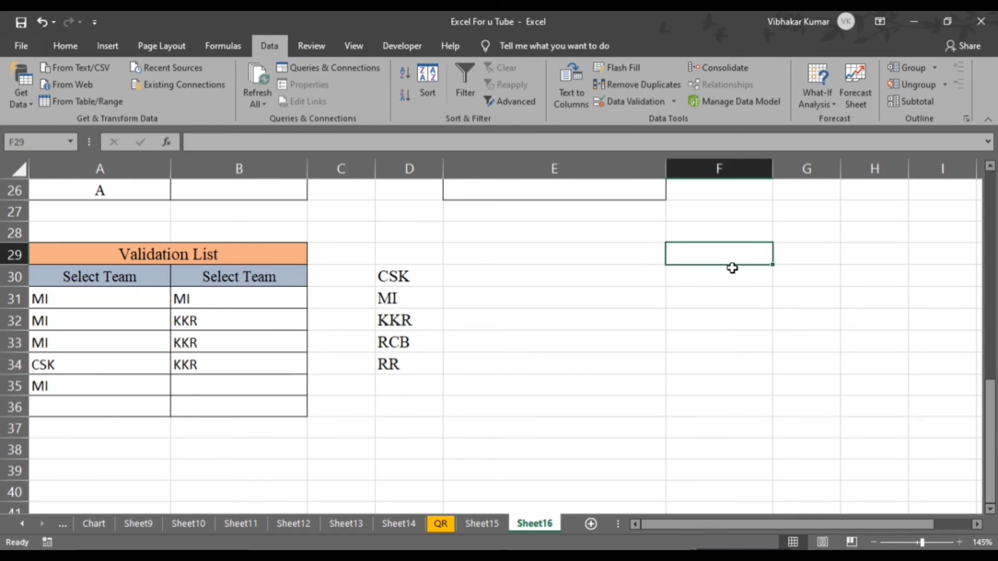
Step: Enter the heading Select Month in A39, below the Validation List table
{"action": "scroll", "coordinate": [343, 398], "scroll_direction": "down", "scroll_amount": 3}
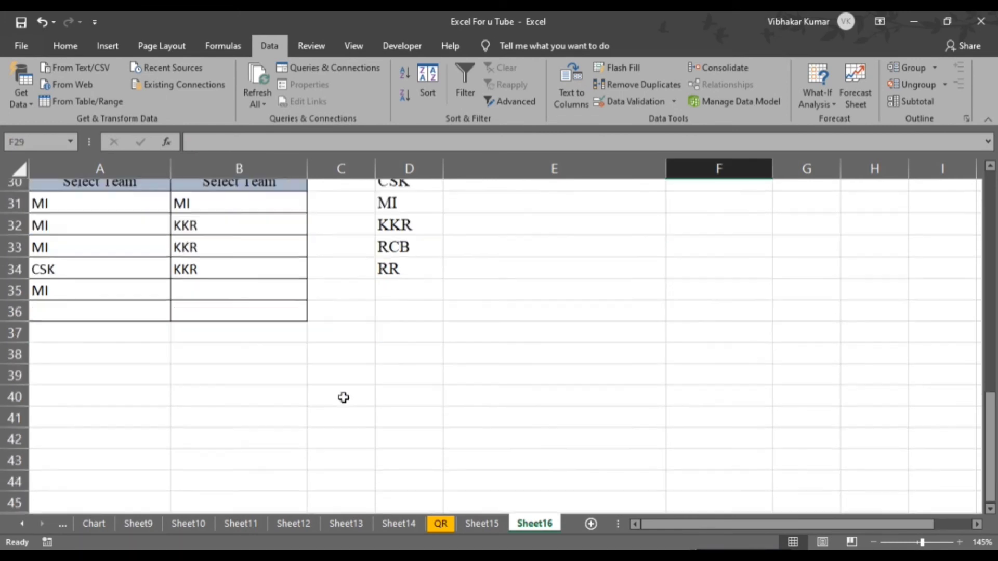
{"action": "left_click", "coordinate": [102, 258]}
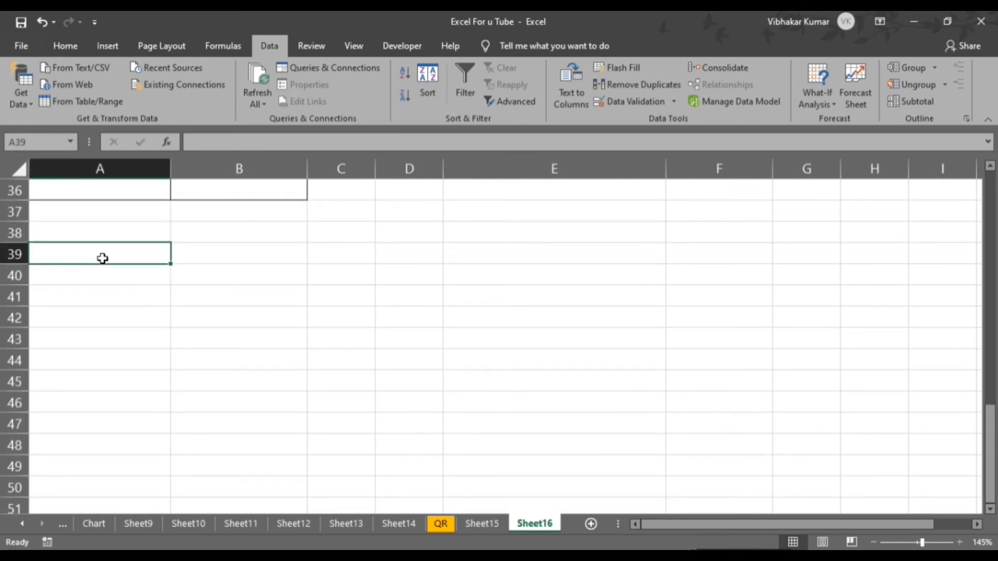
{"action": "type", "text": "Sele"}
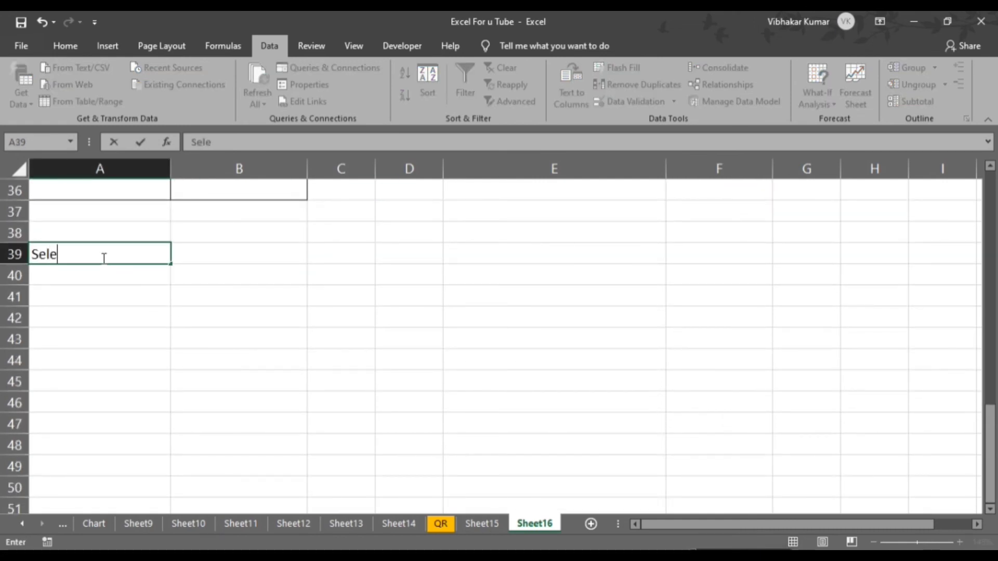
{"action": "type", "text": "ct Mionth"}
{"action": "key", "text": "Return"}
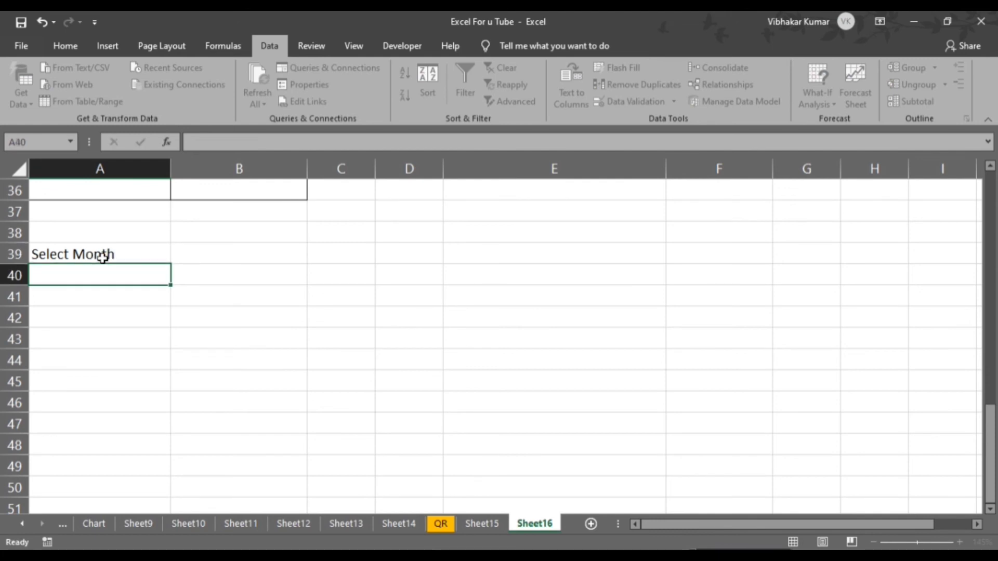
Step: Enter Jan in D39 and autofill the month names down to Dec in D50
{"action": "left_click", "coordinate": [416, 254]}
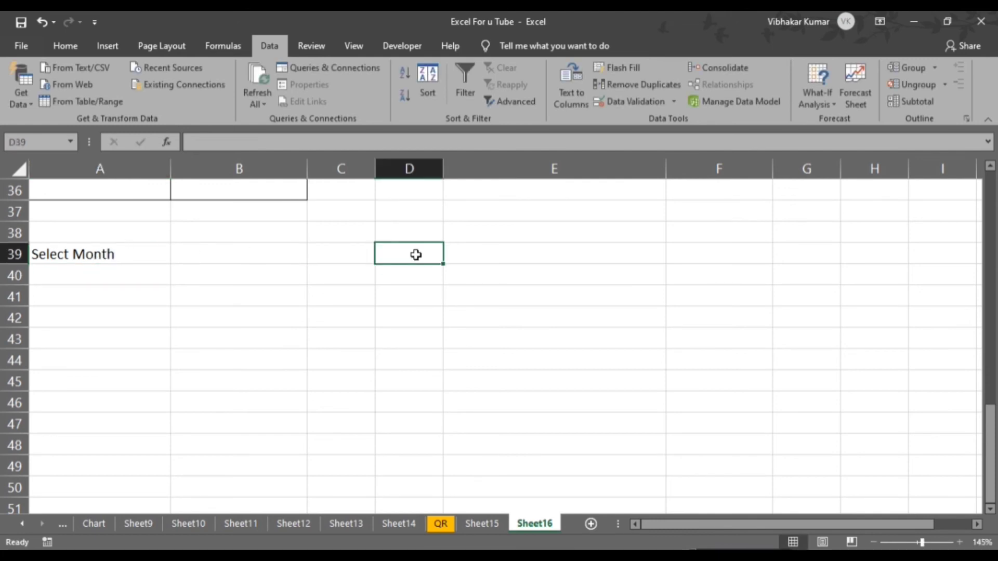
{"action": "type", "text": "Jan"}
{"action": "key", "text": "Return"}
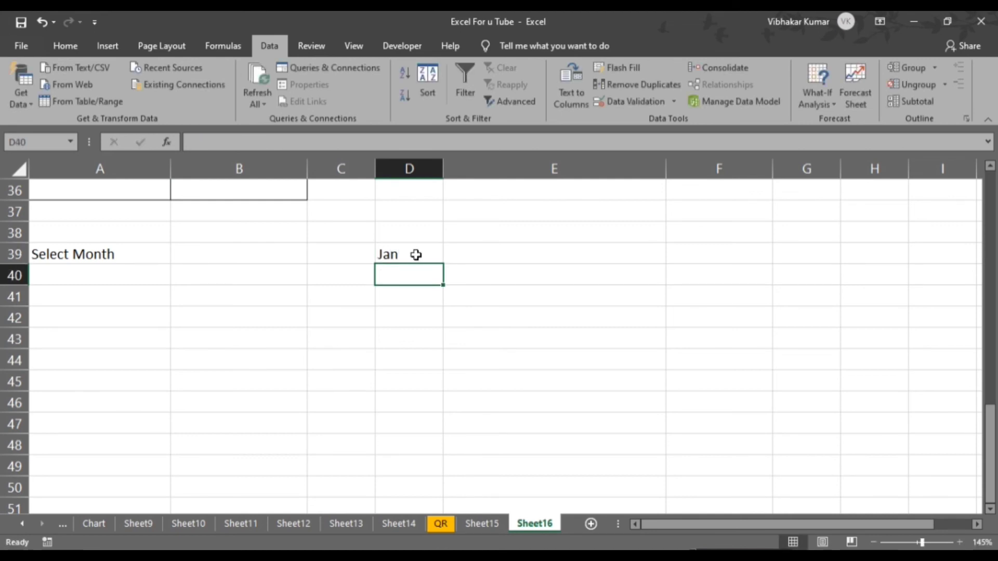
{"action": "scroll", "coordinate": [414, 255], "scroll_direction": "up", "scroll_amount": 2}
{"action": "left_click", "coordinate": [414, 255]}
{"action": "left_click", "coordinate": [441, 354]}
{"action": "scroll", "coordinate": [440, 355], "scroll_direction": "down", "scroll_amount": 2}
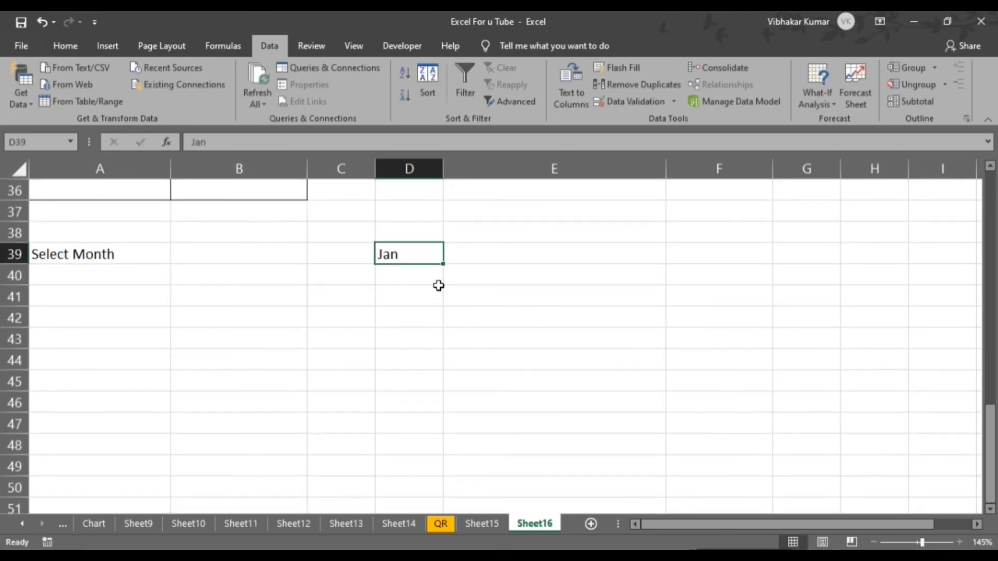
{"action": "left_click_drag", "start_coordinate": [446, 265], "coordinate": [441, 493]}
Step: Apply a list validation rule to the cells from A40 downward, using the months in D39:D50 as the source
{"action": "left_click", "coordinate": [84, 272]}
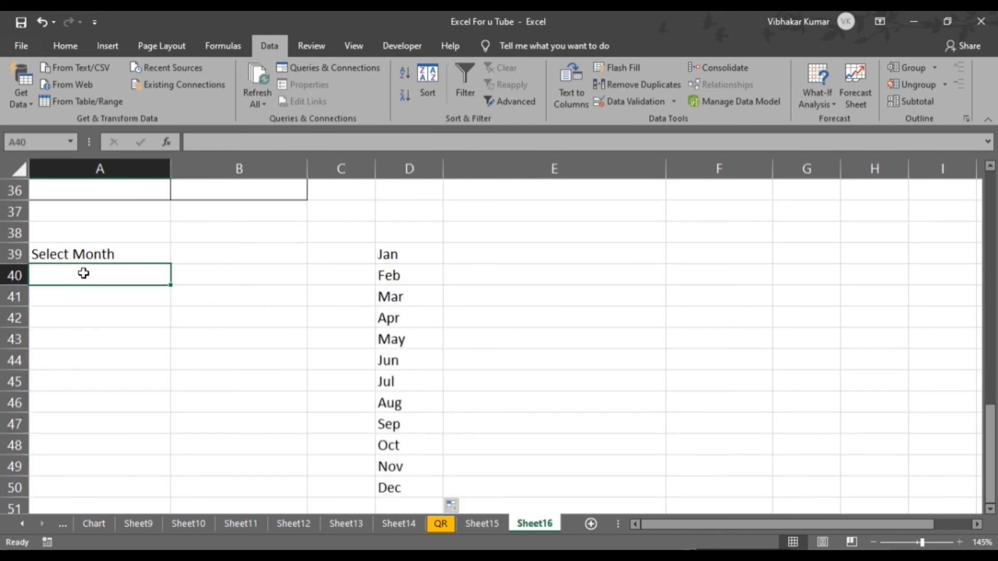
{"action": "left_click_drag", "start_coordinate": [82, 275], "coordinate": [106, 395]}
{"action": "scroll", "coordinate": [119, 367], "scroll_direction": "up", "scroll_amount": 2}
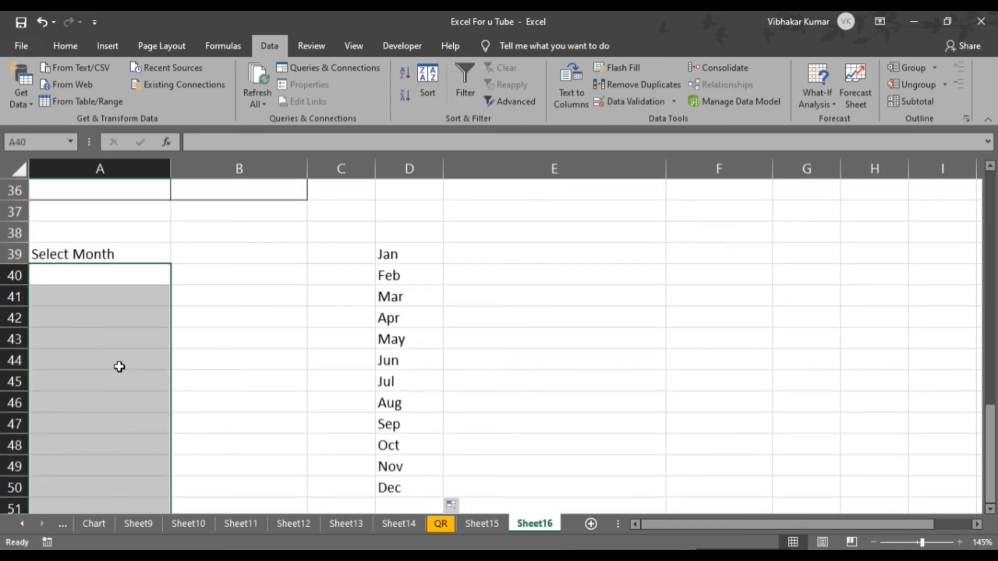
{"action": "left_click", "coordinate": [638, 101]}
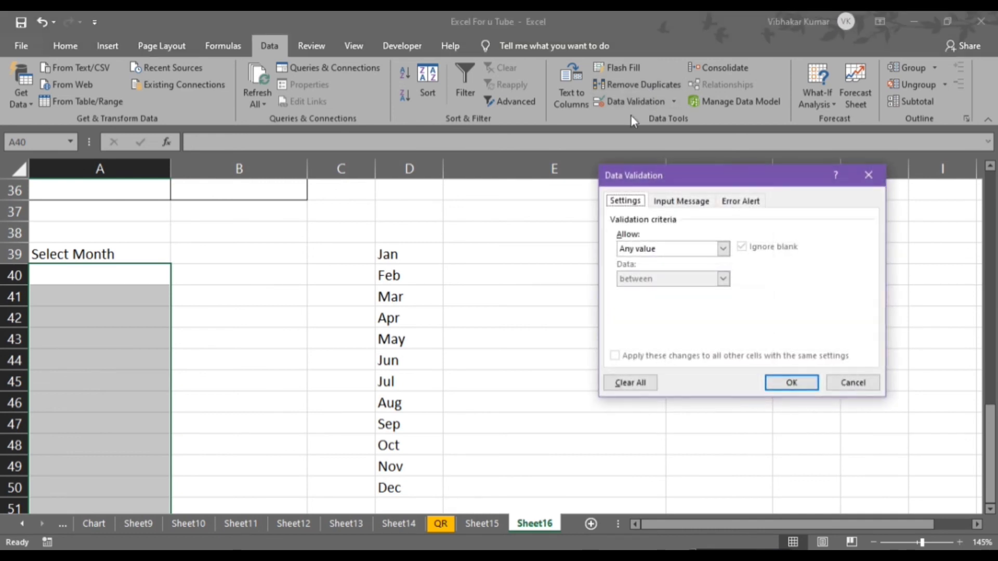
{"action": "left_click", "coordinate": [670, 249]}
{"action": "left_click", "coordinate": [654, 290]}
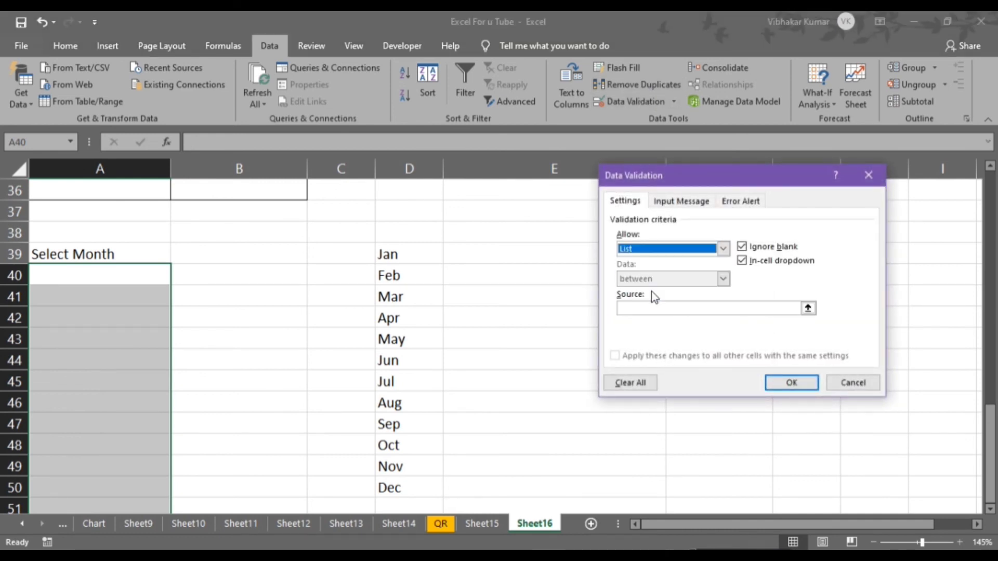
{"action": "left_click", "coordinate": [647, 307]}
{"action": "left_click_drag", "start_coordinate": [405, 254], "coordinate": [401, 485]}
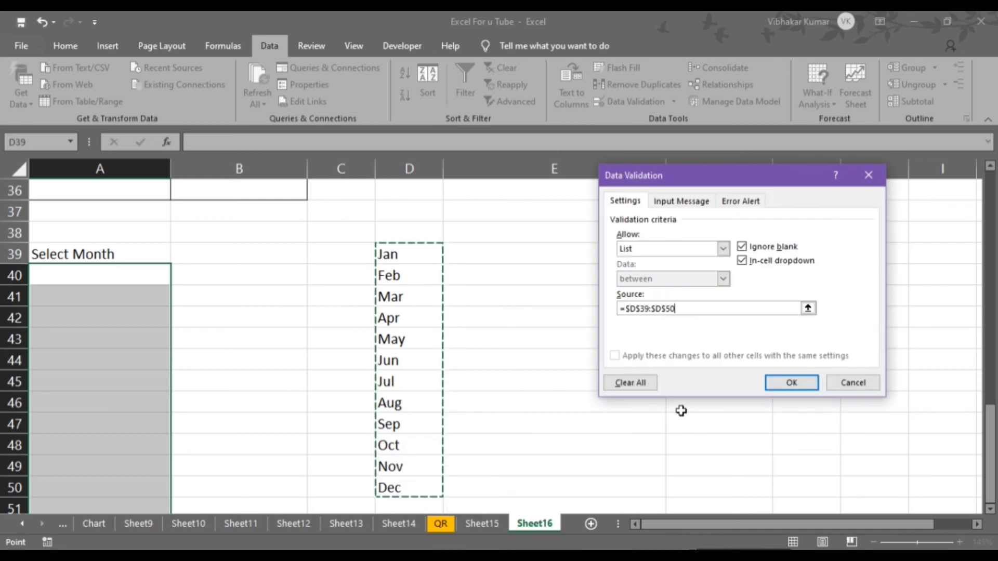
{"action": "left_click", "coordinate": [790, 383]}
Step: Choose Feb in A40 and Mar in A41 from the month dropdown lists
{"action": "left_click", "coordinate": [137, 269]}
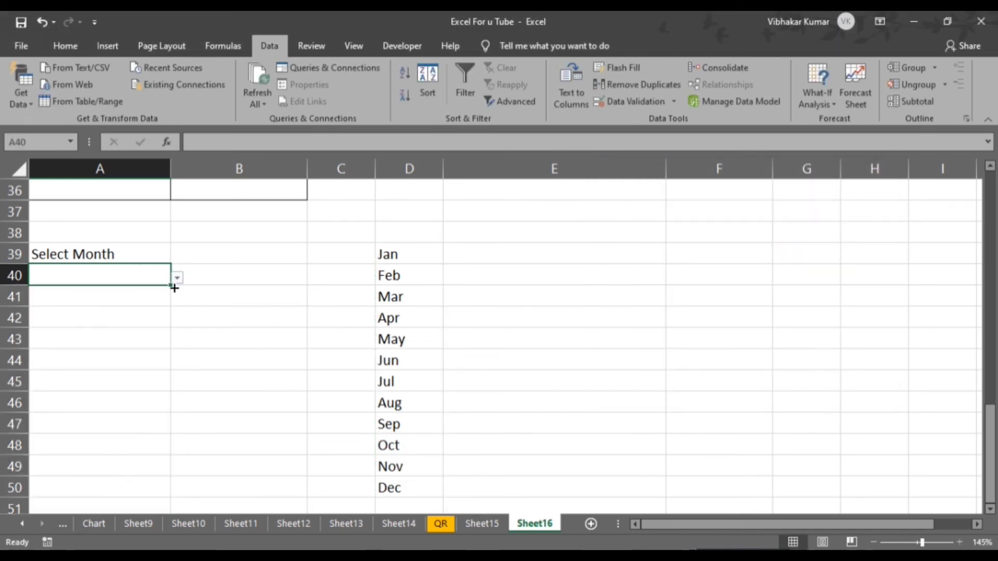
{"action": "left_click", "coordinate": [179, 282]}
{"action": "left_click", "coordinate": [107, 307]}
{"action": "left_click", "coordinate": [150, 300]}
{"action": "left_click", "coordinate": [178, 299]}
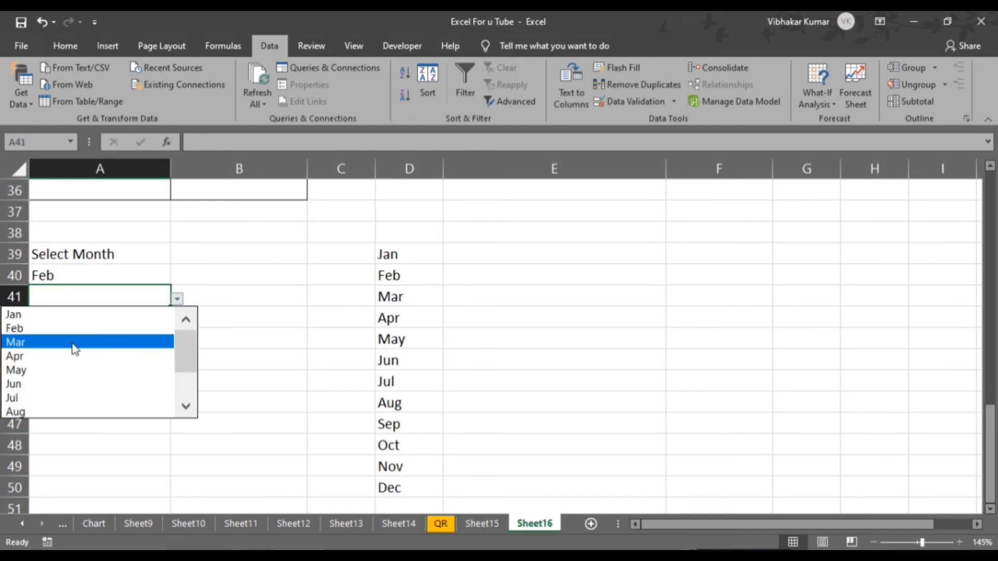
{"action": "left_click", "coordinate": [73, 342]}
Step: Choose Apr in A42 from its month dropdown list
{"action": "left_click", "coordinate": [129, 318]}
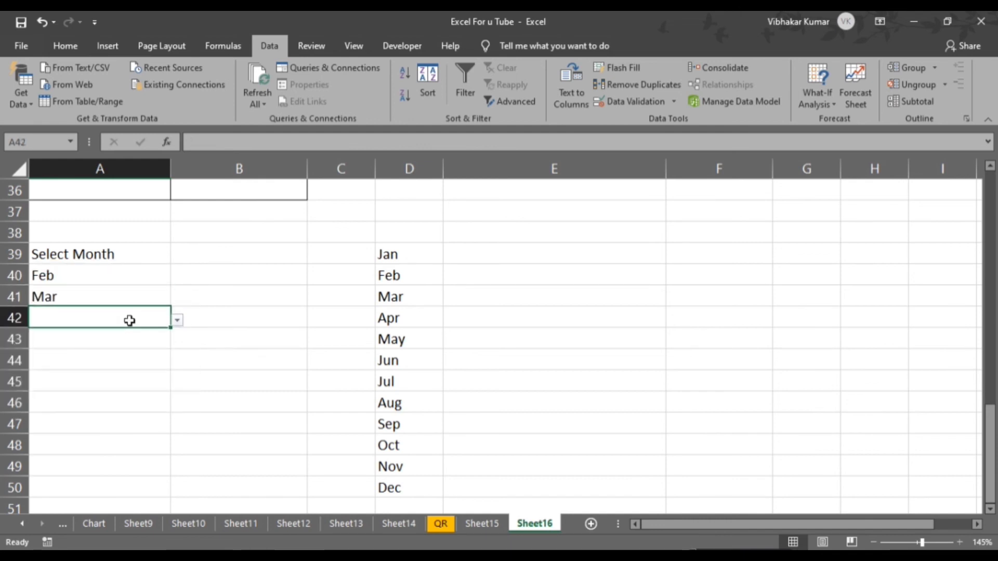
{"action": "left_click", "coordinate": [179, 321]}
{"action": "left_click", "coordinate": [72, 378]}
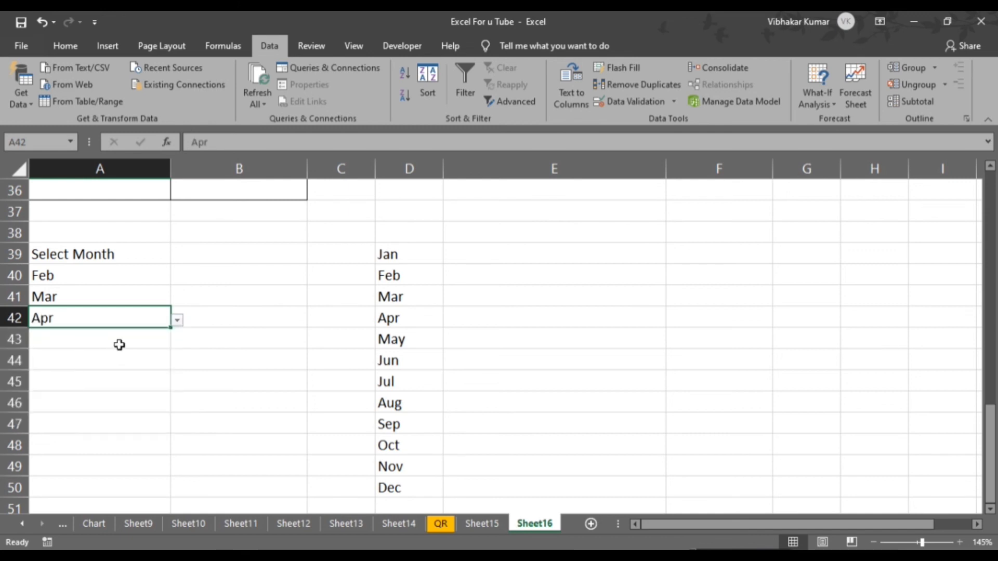
{"action": "left_click", "coordinate": [133, 337]}
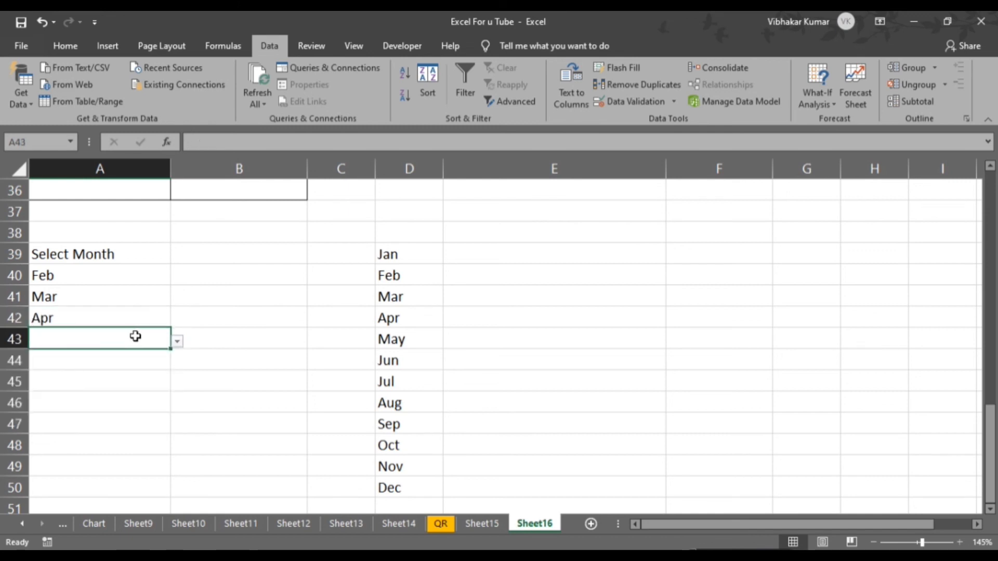
{"action": "left_click", "coordinate": [407, 339]}
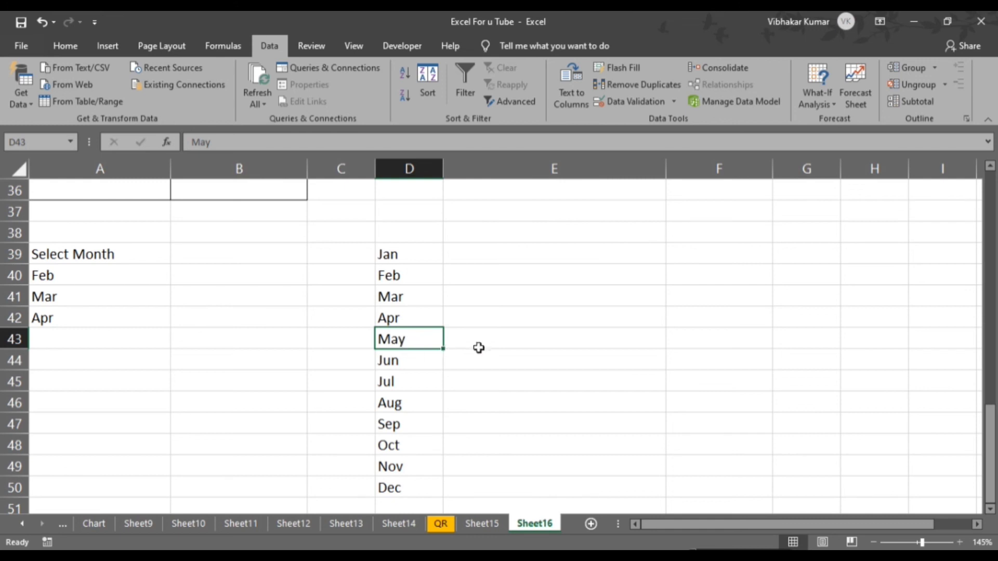
Step: Clear the months Jun and Jul from D44:D45 in the dropdown's source list
{"action": "left_click_drag", "start_coordinate": [390, 361], "coordinate": [415, 380]}
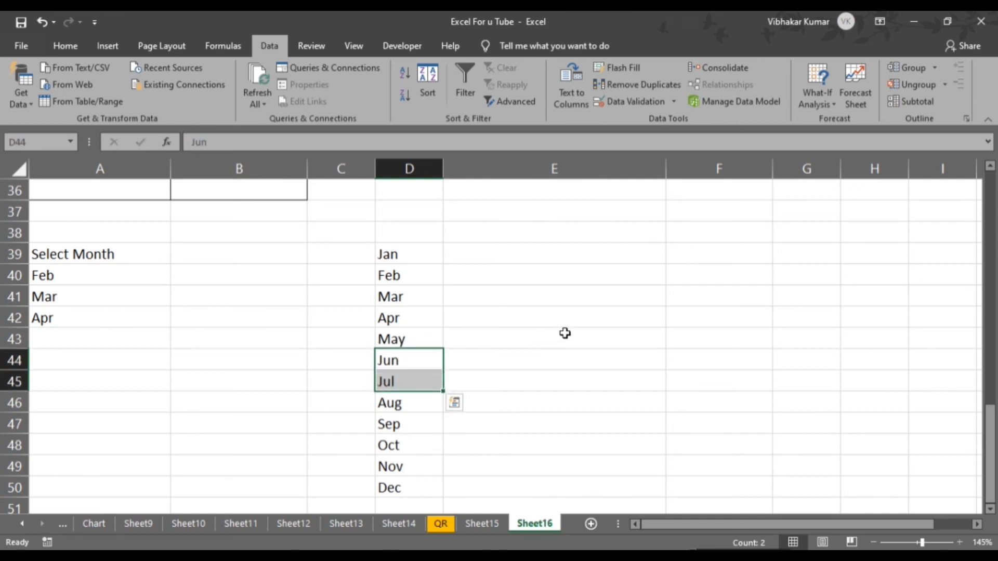
{"action": "key", "text": "Delete"}
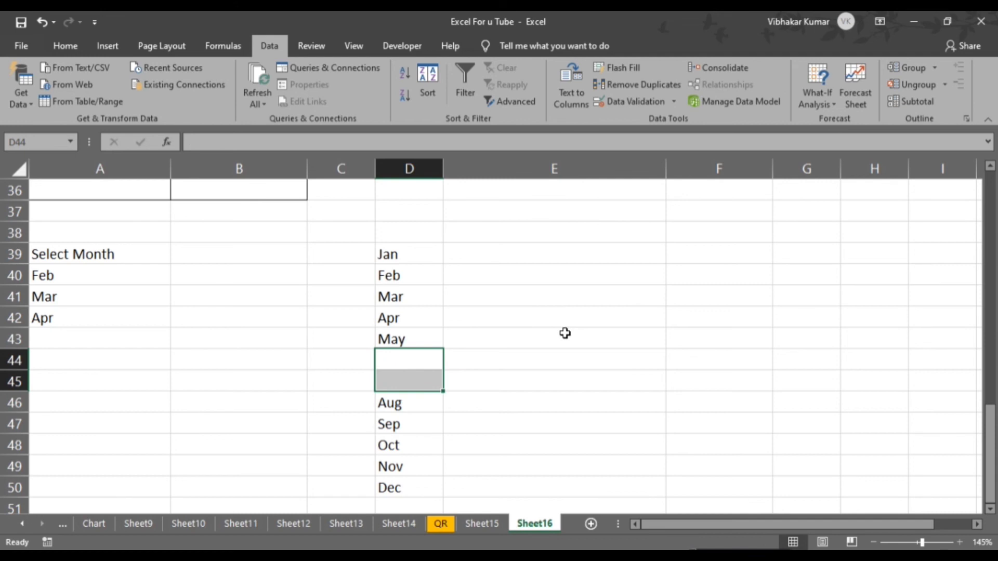
{"action": "left_click", "coordinate": [546, 339]}
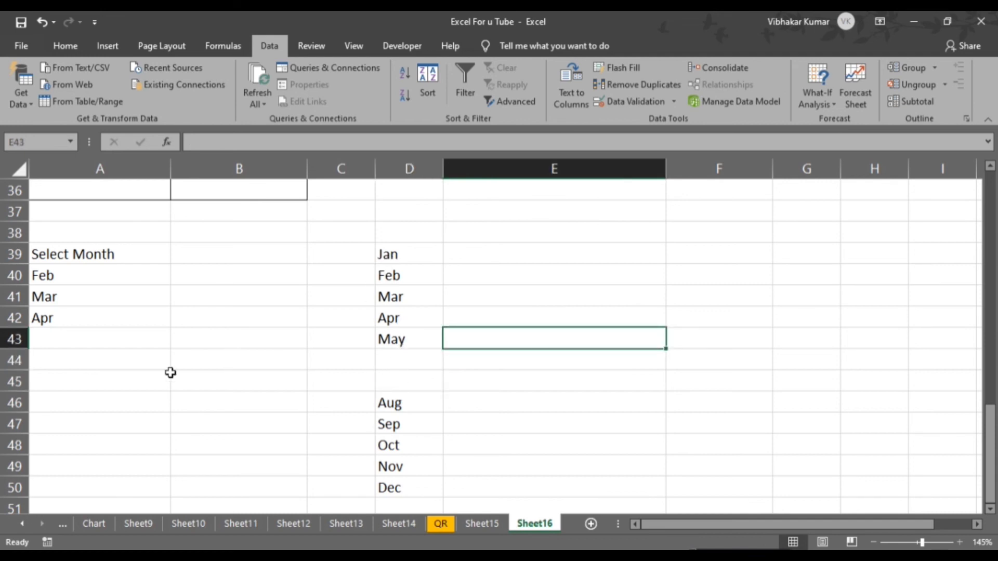
Step: Examine the month dropdown list in A43 for the effect of the cleared source cells, leaving the cell empty, and return to the marks table
{"action": "left_click", "coordinate": [83, 338]}
{"action": "left_click", "coordinate": [176, 343]}
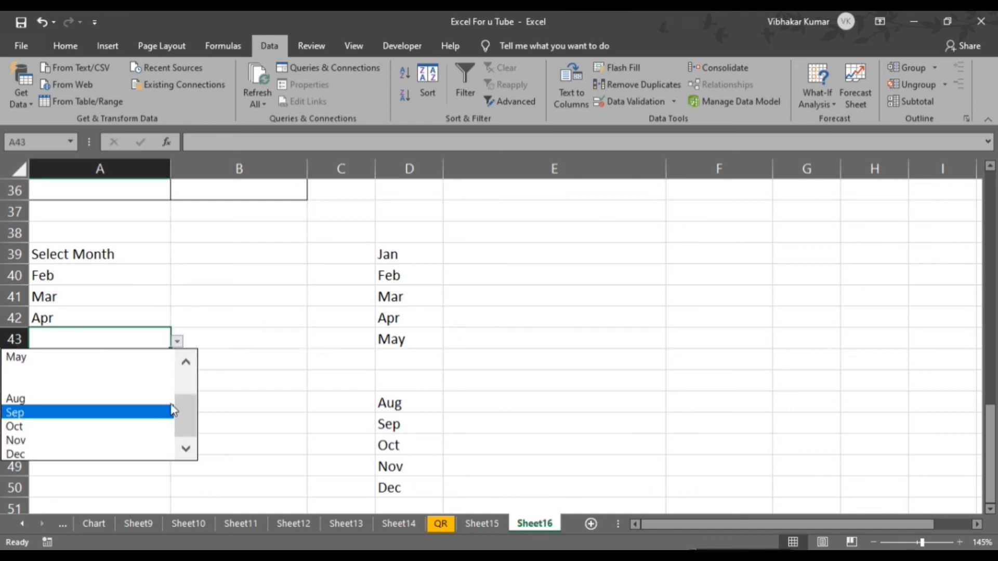
{"action": "mouse_move", "coordinate": [187, 399]}
{"action": "left_mouse_down"}
{"action": "mouse_move", "coordinate": [186, 375]}
{"action": "mouse_move", "coordinate": [188, 384]}
{"action": "left_mouse_up"}
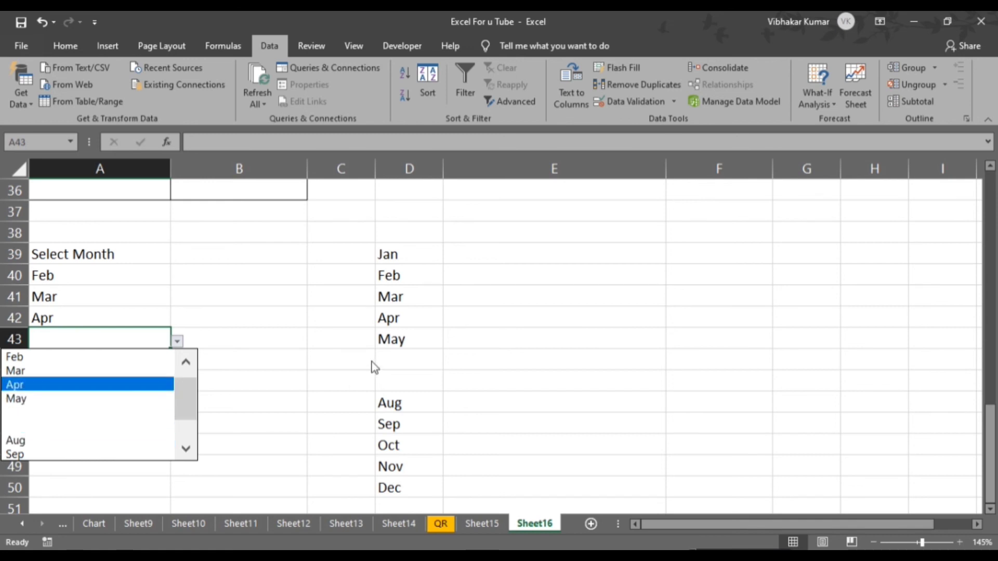
{"action": "left_click", "coordinate": [410, 360]}
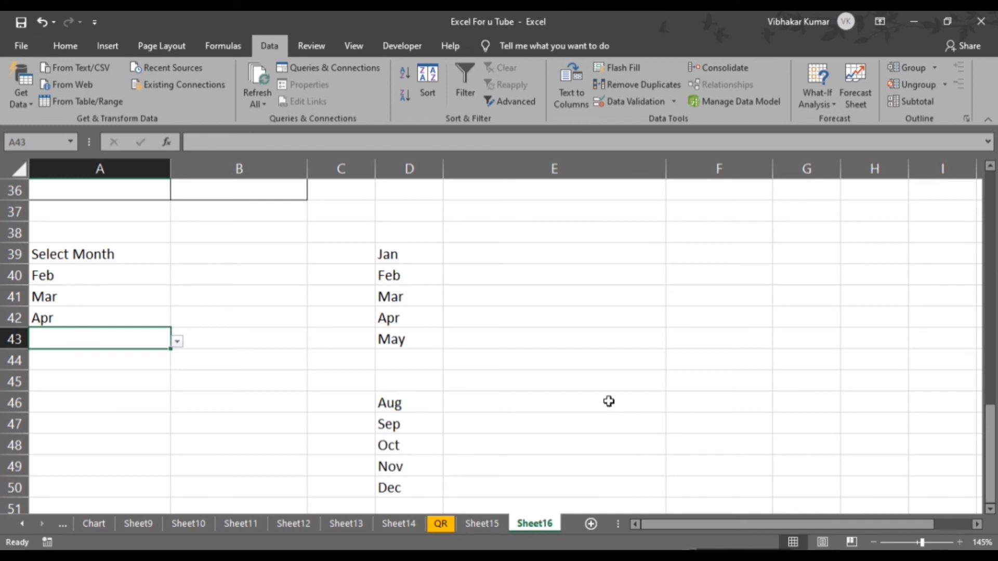
{"action": "scroll", "coordinate": [609, 401], "scroll_direction": "up", "scroll_amount": 12}
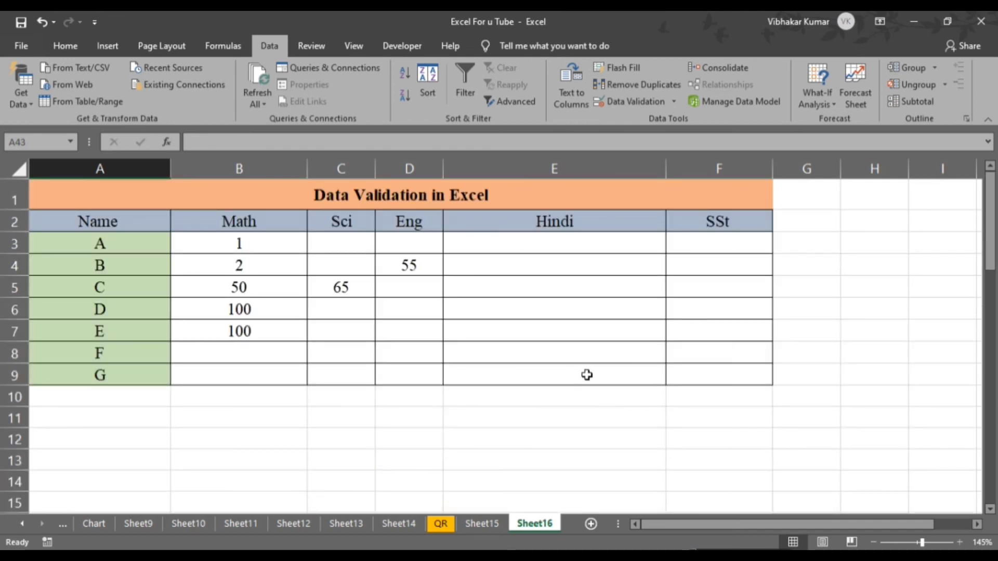